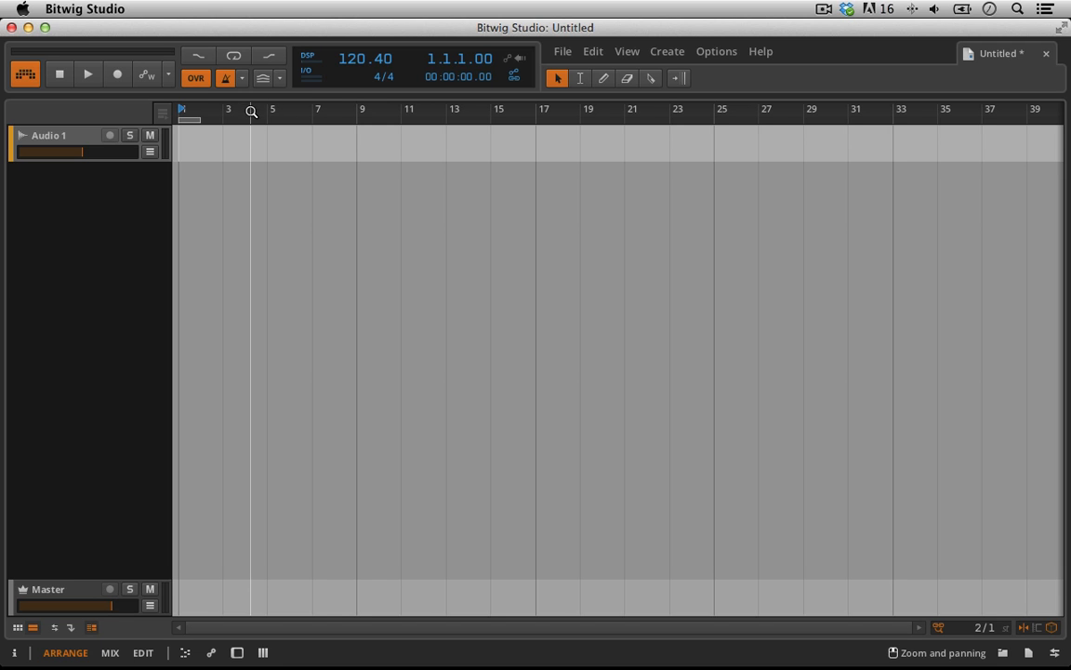
# Place the Lykke Li song "Little Bit" from the Full Tracks music location on the Audio 1 track at bar 1.
pyautogui.moveTo(251, 105)
pyautogui.mouseDown()
pyautogui.moveTo(251, 131)
pyautogui.moveTo(250, 108)
pyautogui.mouseUp()
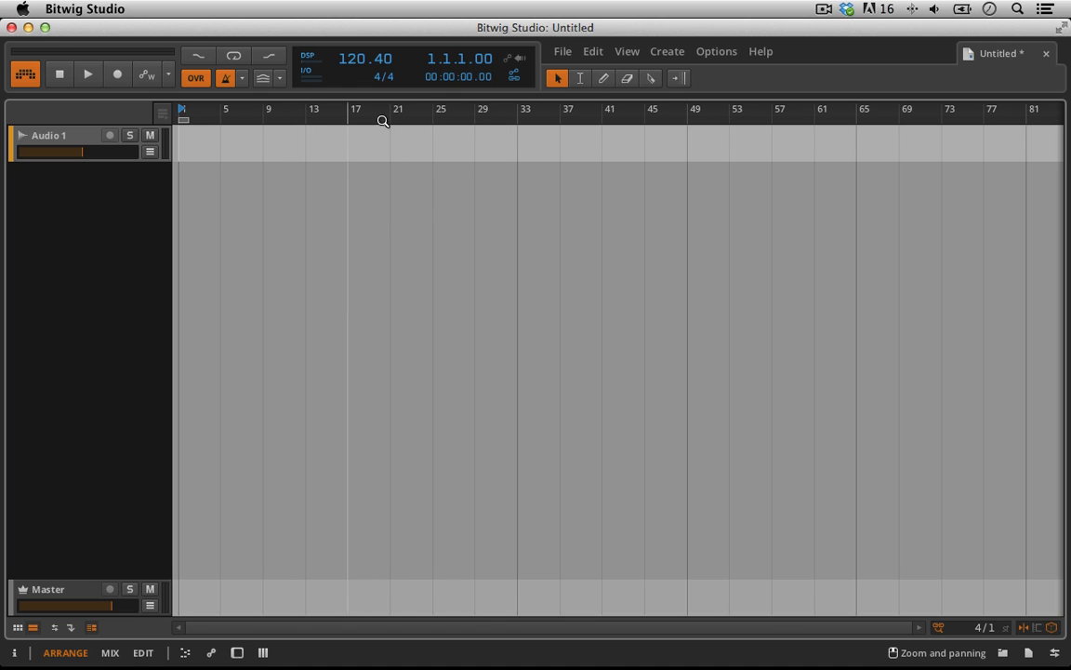
pyautogui.click(1003, 652)
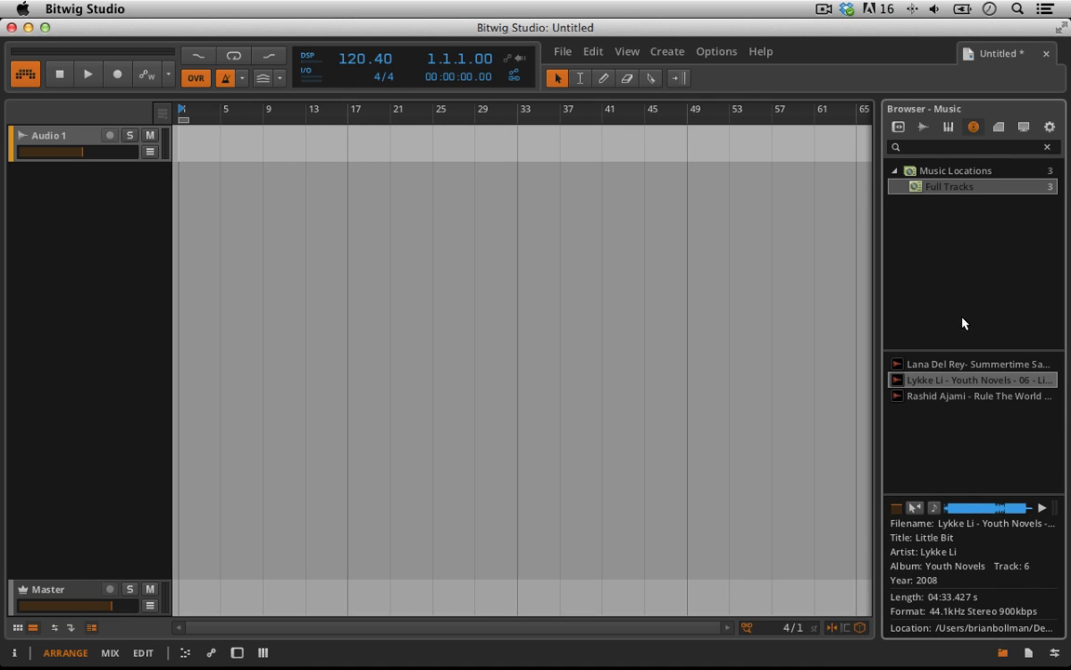
pyautogui.moveTo(921, 381); pyautogui.dragTo(168, 126)
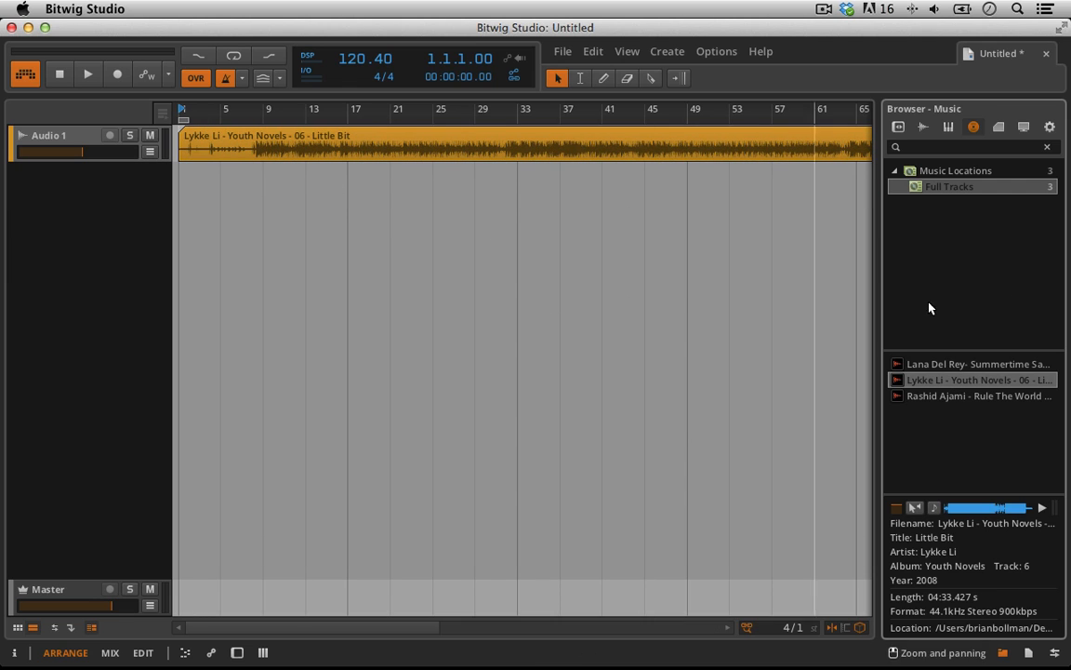
pyautogui.click(1004, 653)
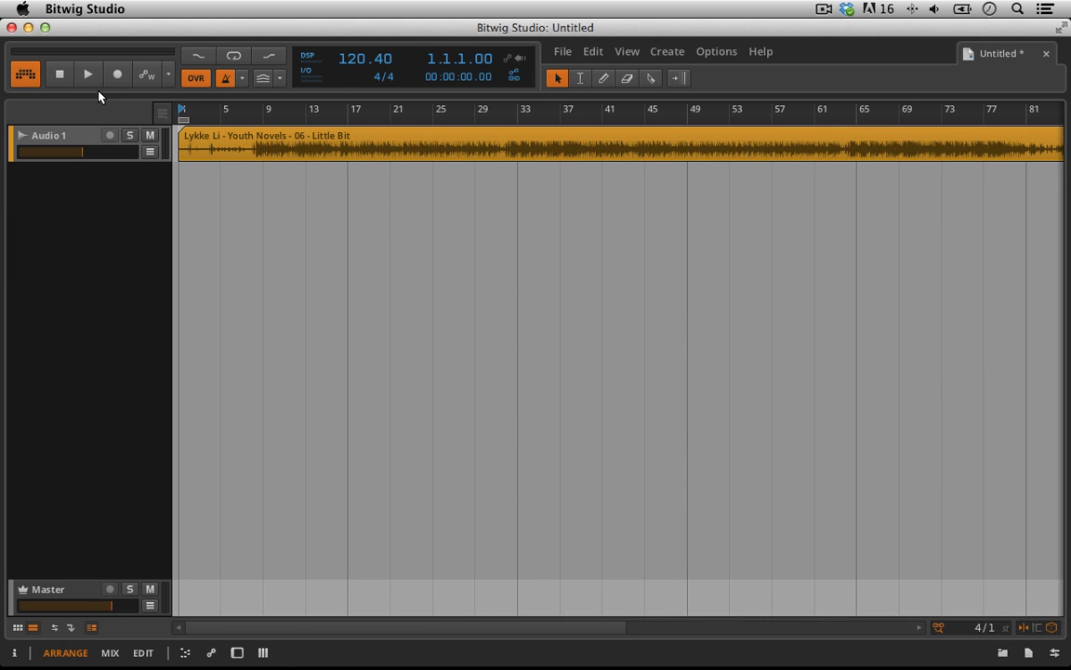
# Show the inspector for the song clip on Audio 1 and set its audio event mode to Raw.
pyautogui.click(14, 653)
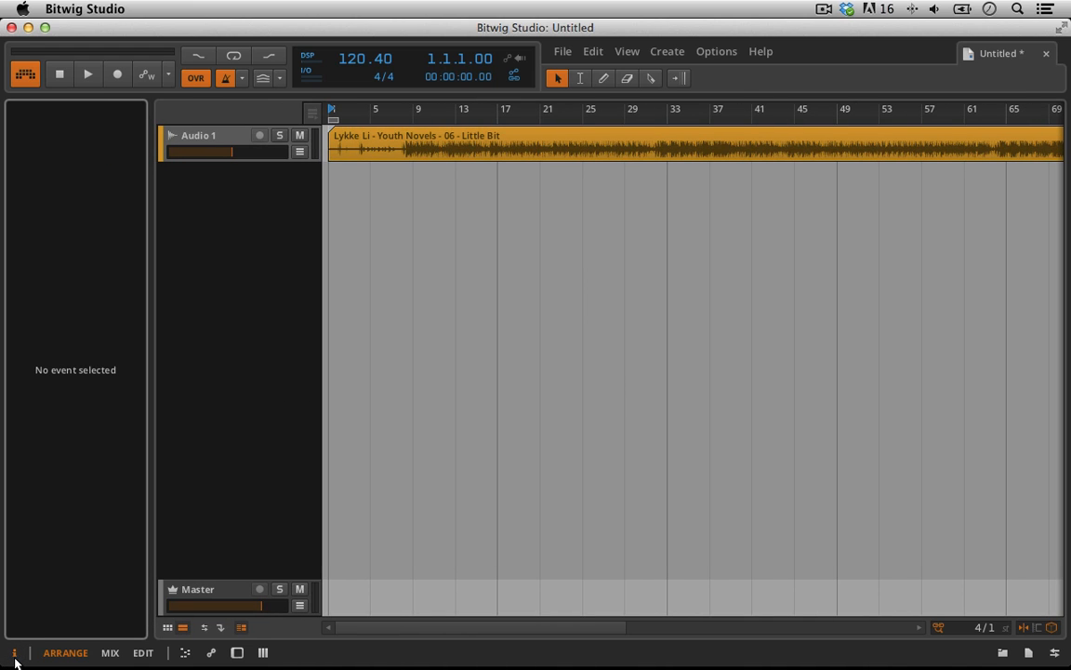
pyautogui.click(417, 147)
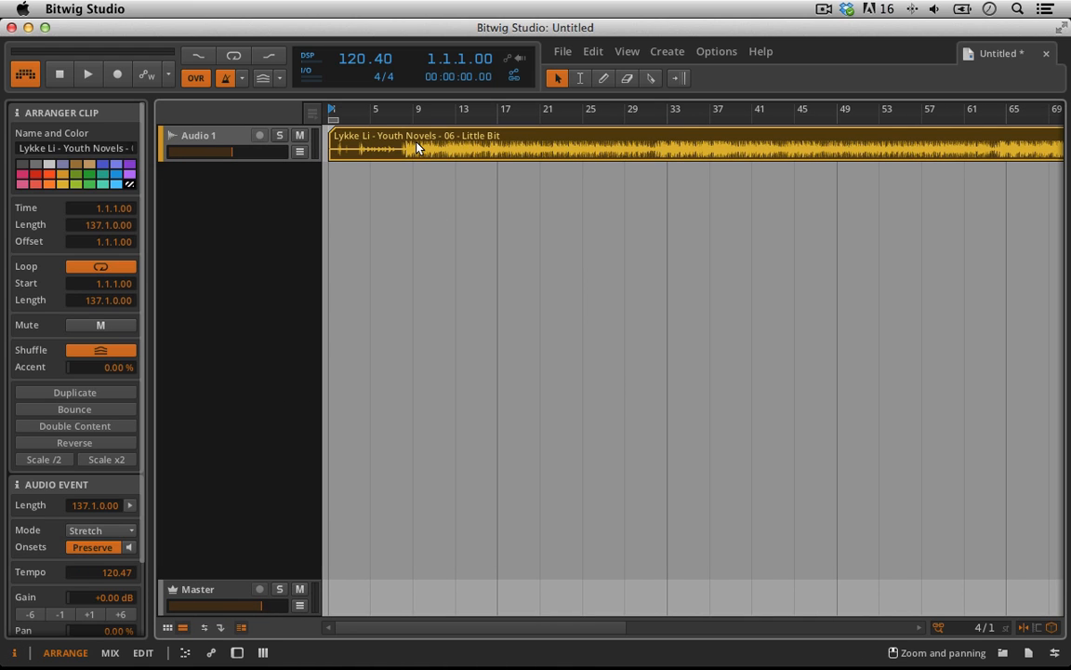
pyautogui.click(125, 532)
pyautogui.click(104, 517)
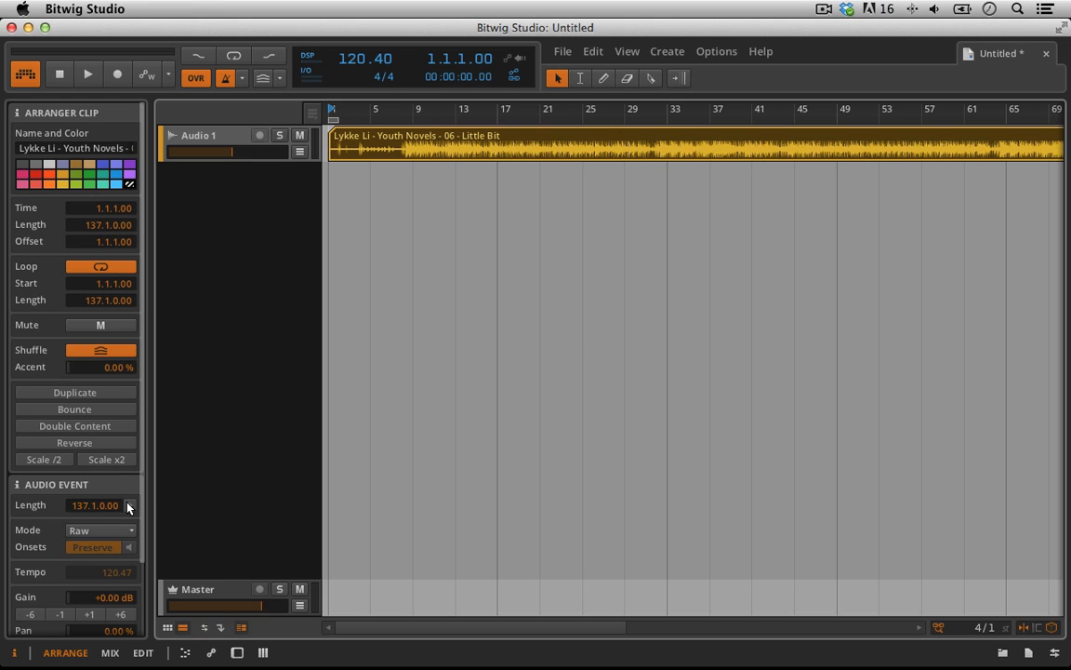
# Set the project tempo to 110 BPM.
pyautogui.moveTo(352, 68)
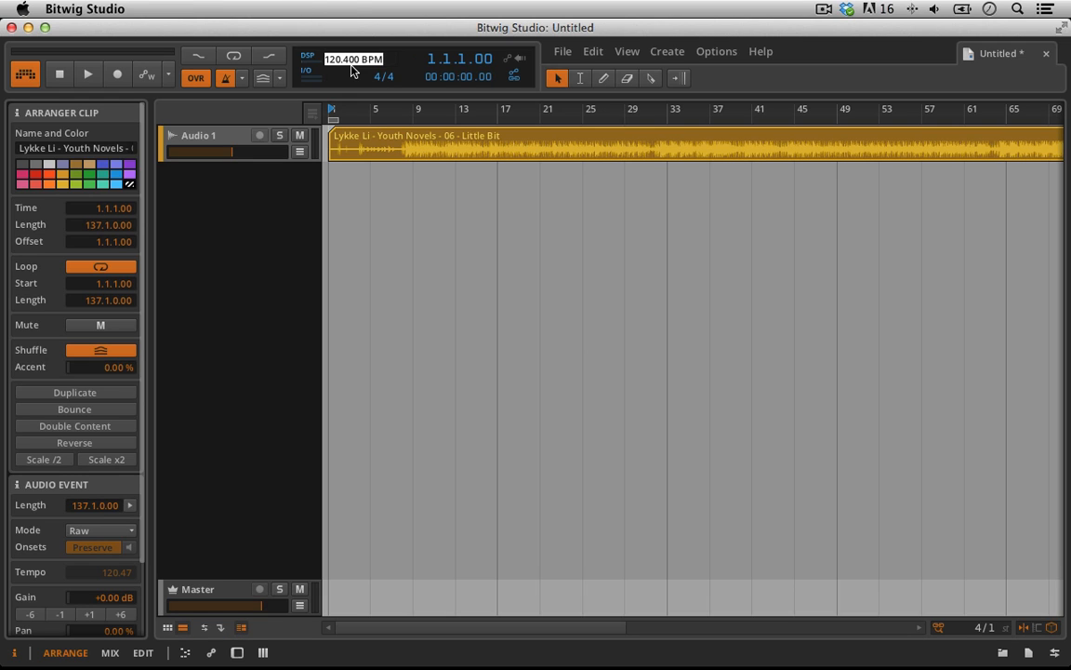
pyautogui.write('110')
pyautogui.press('Return')
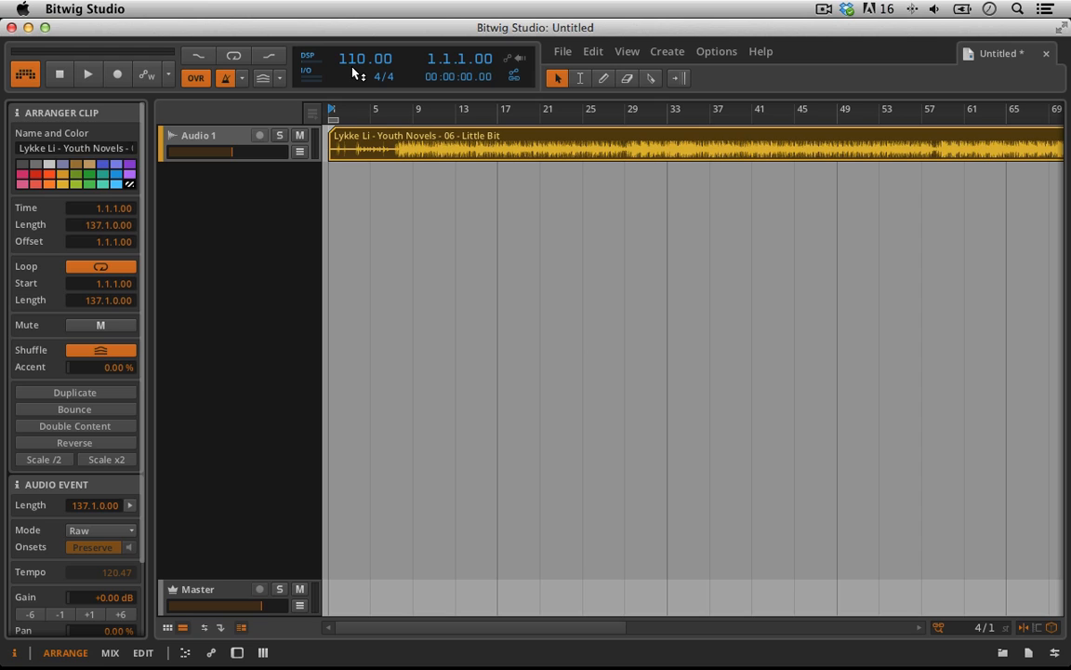
# Play the raw song from the beginning and again from bar 7 to listen to where the main beat enters.
pyautogui.click(86, 74)
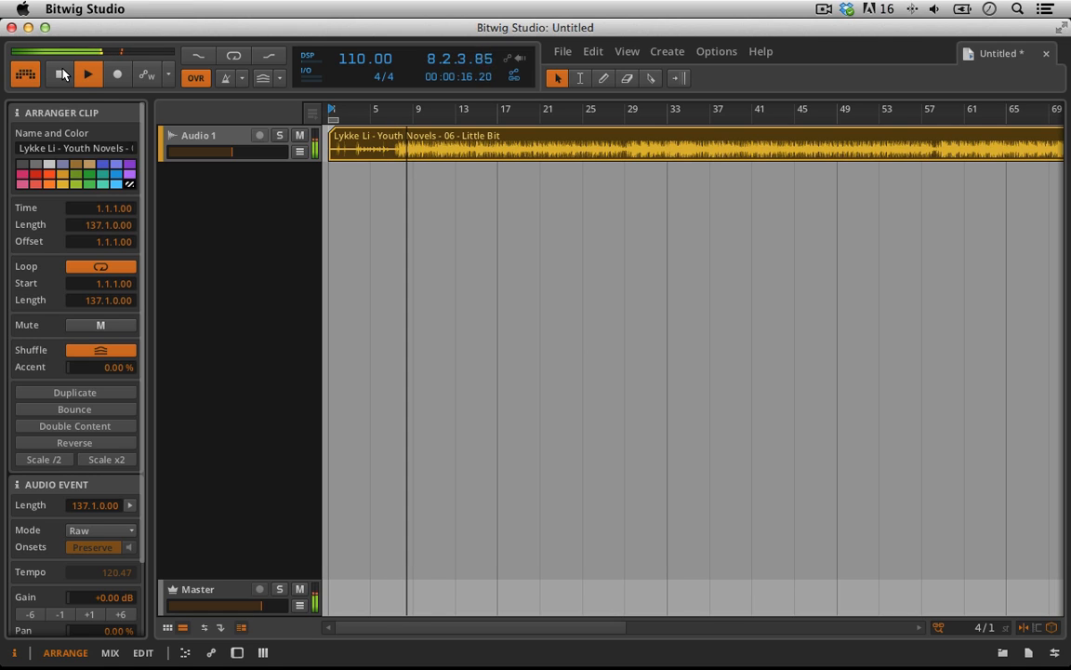
pyautogui.press('space')
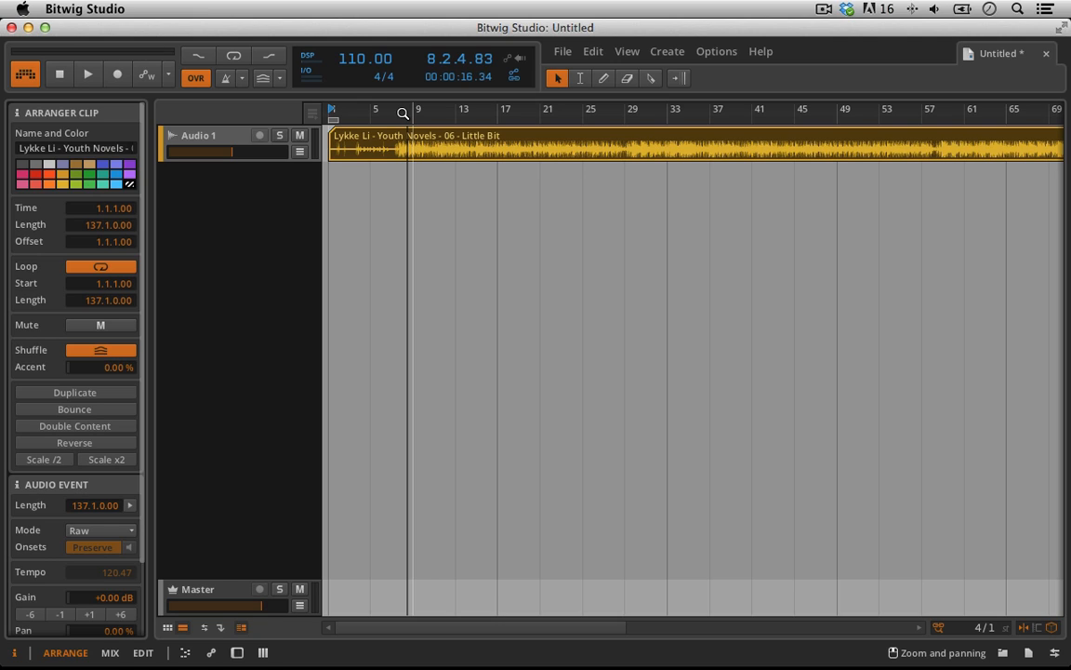
pyautogui.scroll(10, 403, 112)
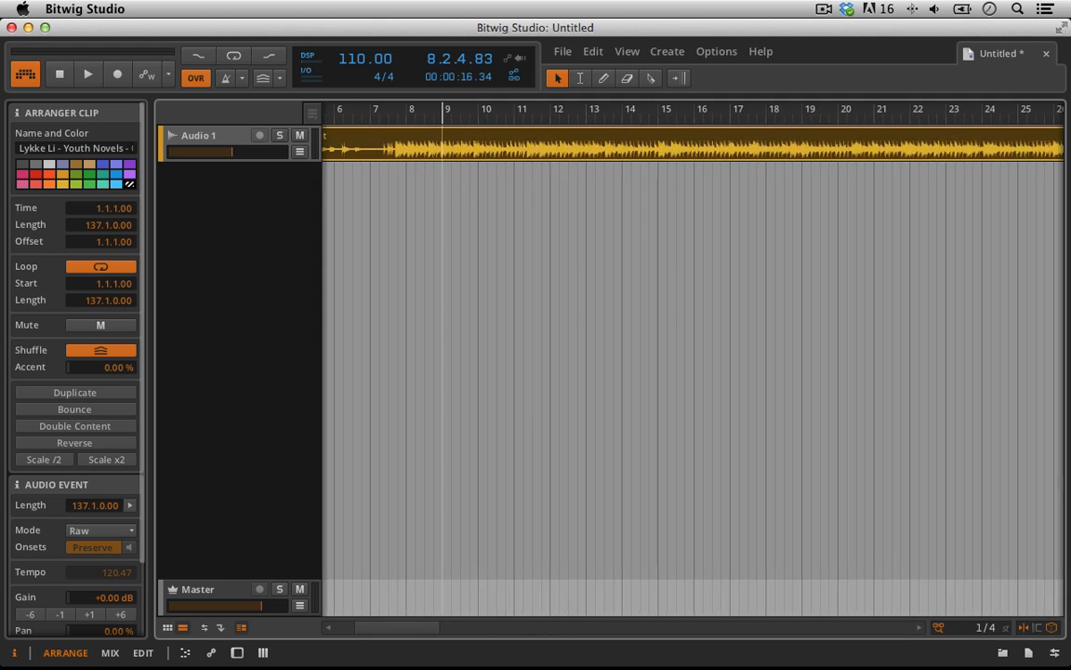
pyautogui.click(362, 111)
pyautogui.press('space')
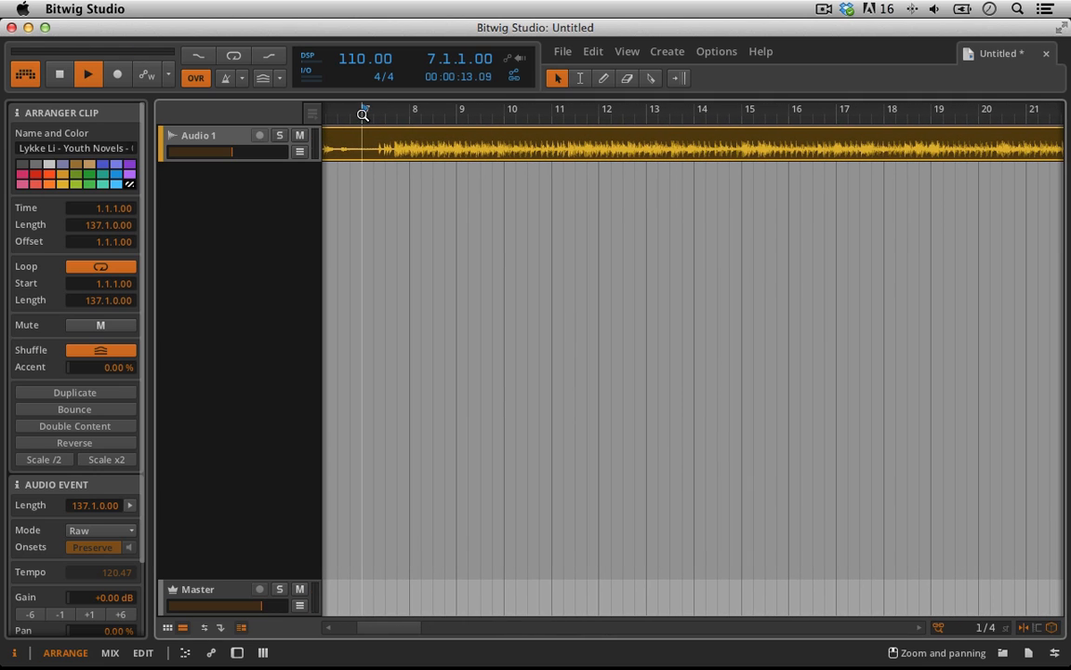
pyautogui.press('space')
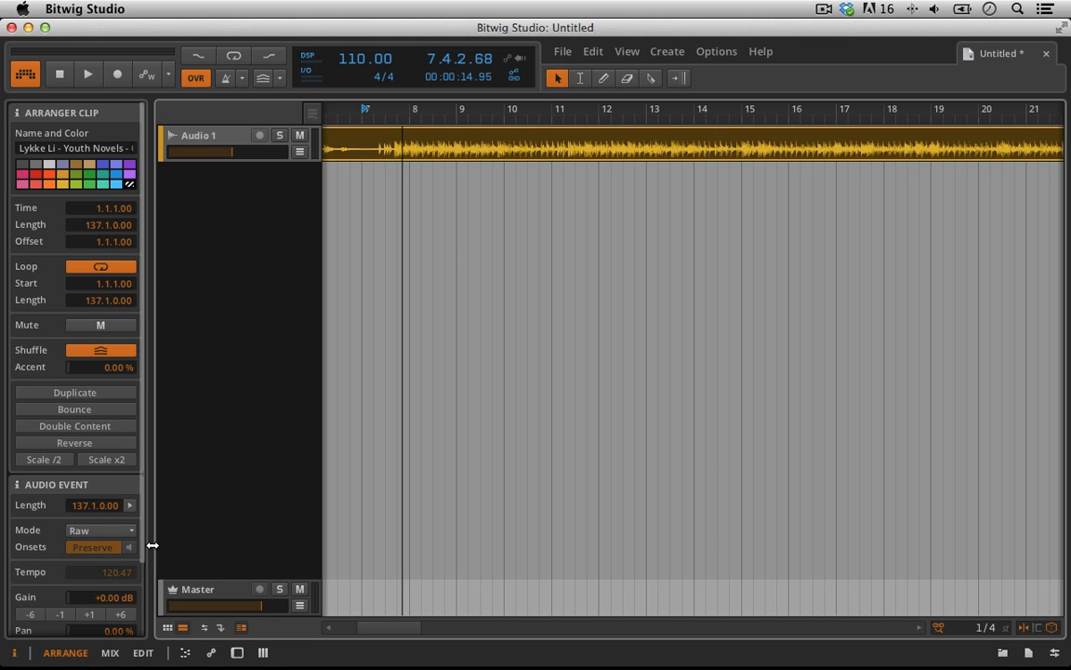
pyautogui.click(90, 76)
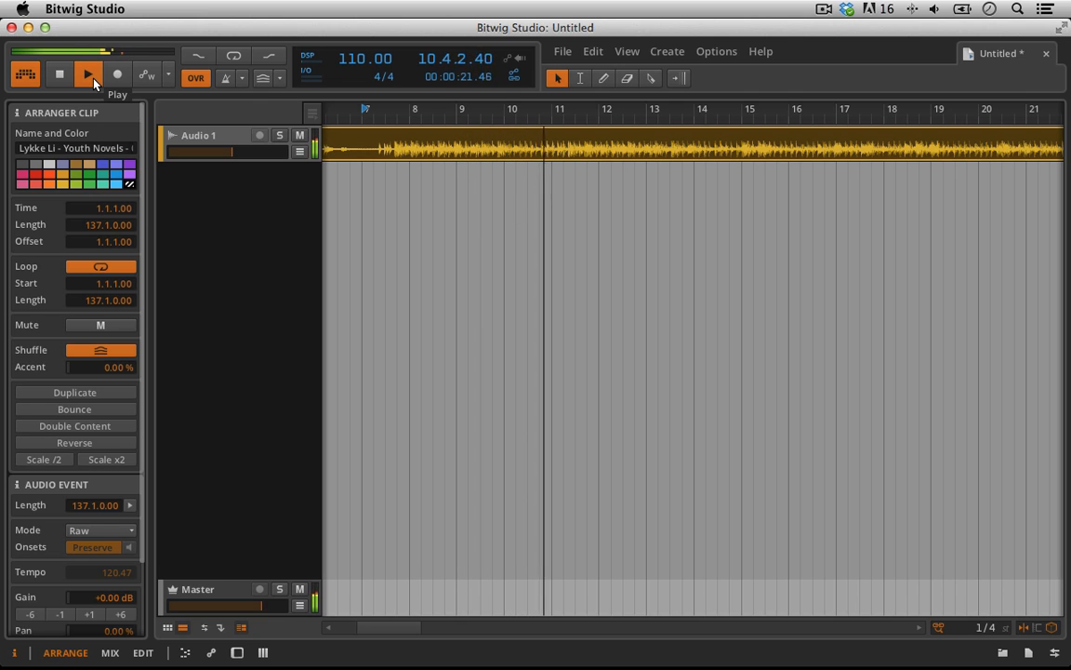
pyautogui.click(90, 77)
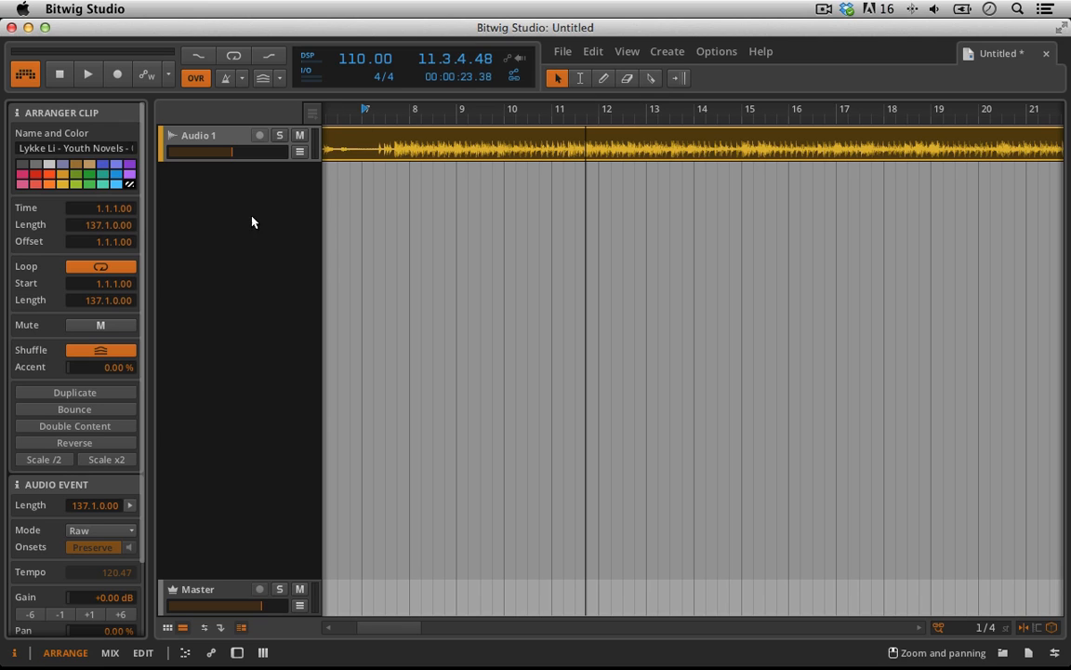
# Set the song's audio event mode to Stretch HD and its event tempo to 120.40.
pyautogui.click(127, 530)
pyautogui.click(109, 559)
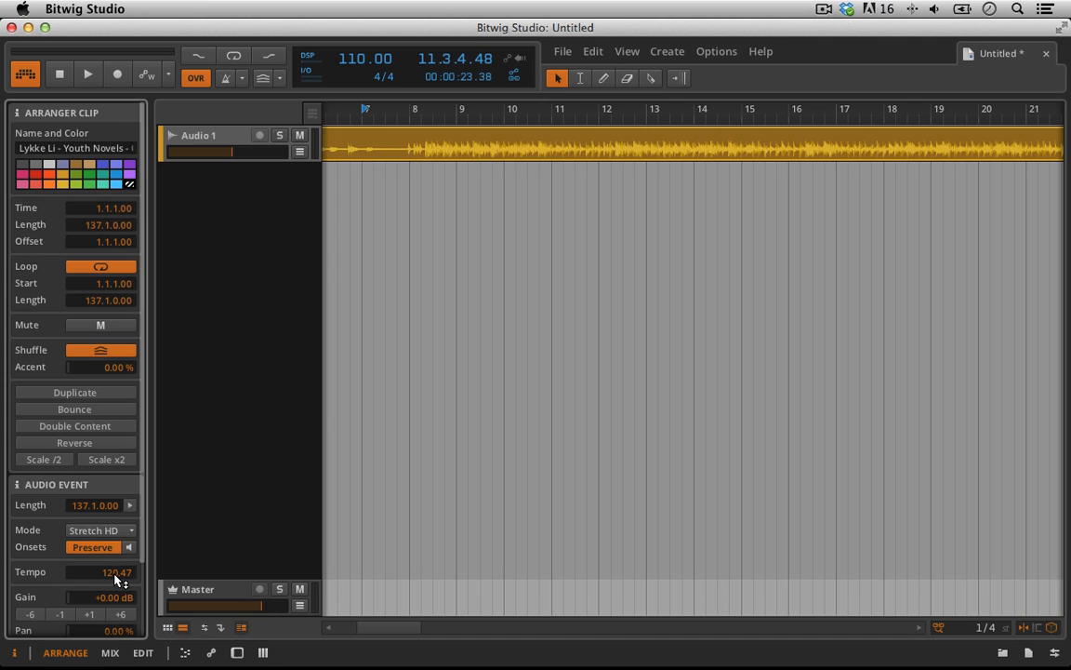
pyautogui.doubleClick(116, 576)
pyautogui.write('120.4')
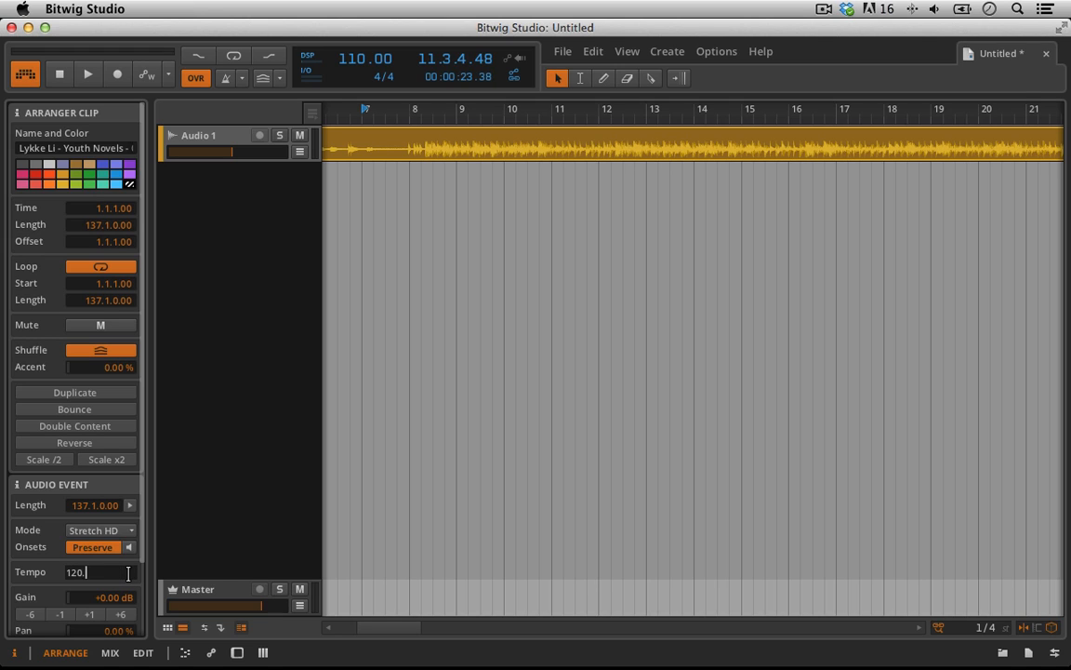
pyautogui.press('Return')
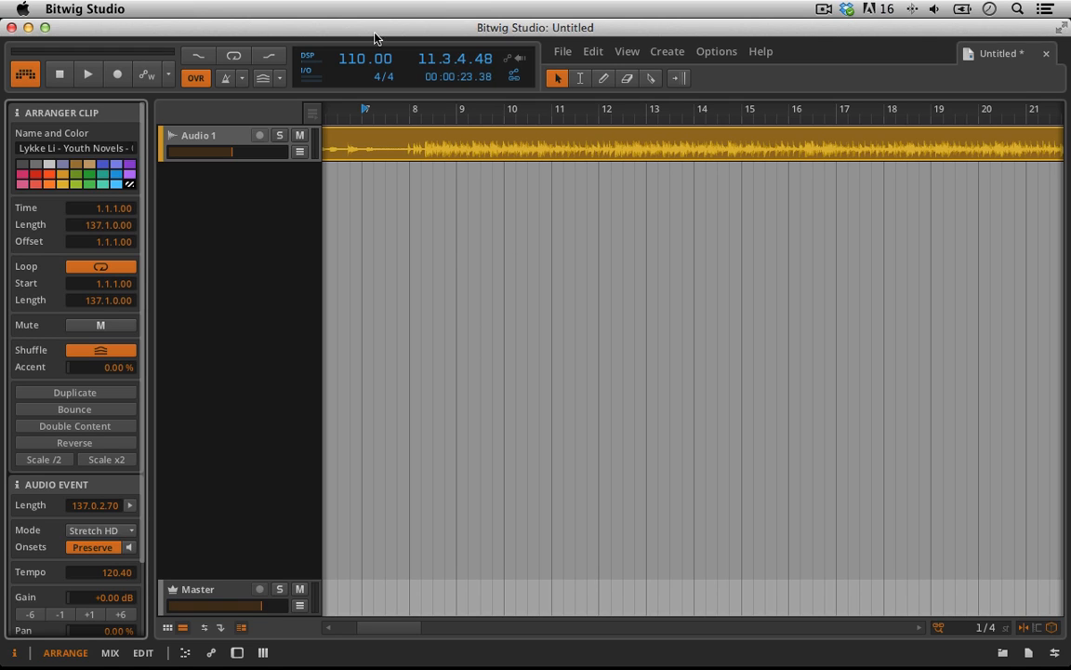
# Set the project tempo to 120.40 BPM to match the song's event tempo.
pyautogui.doubleClick(353, 60)
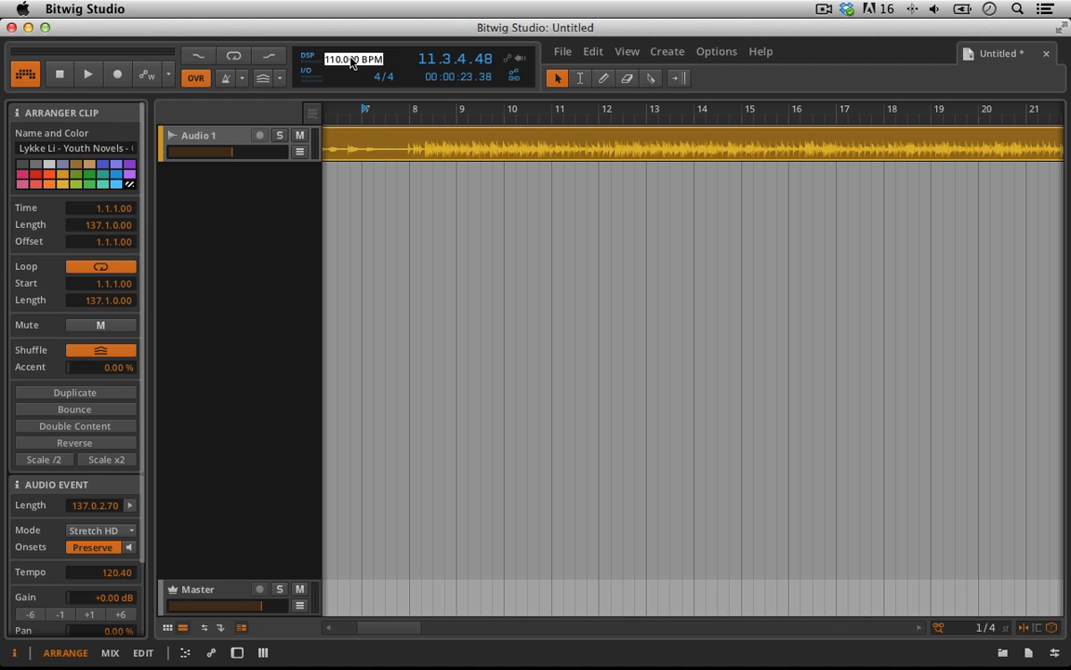
pyautogui.write('120.40')
pyautogui.press('Return')
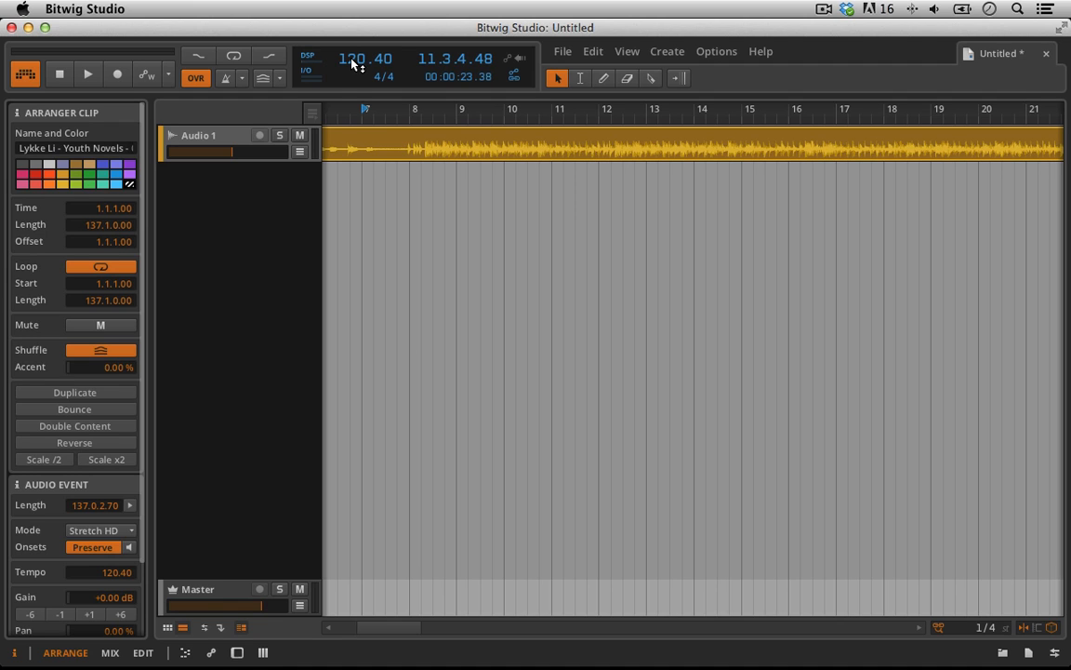
# Play the song from the beginning with the metronome enabled to check its timing, and turn the metronome off when finished.
pyautogui.moveTo(392, 108); pyautogui.dragTo(340, 45)
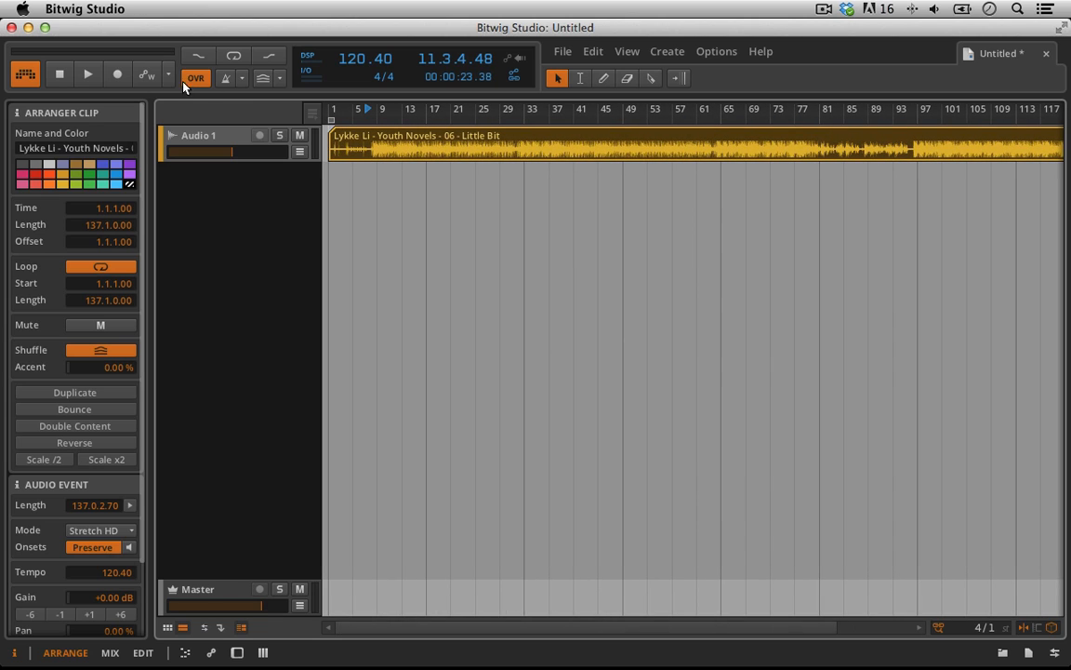
pyautogui.click(228, 82)
pyautogui.click(88, 74)
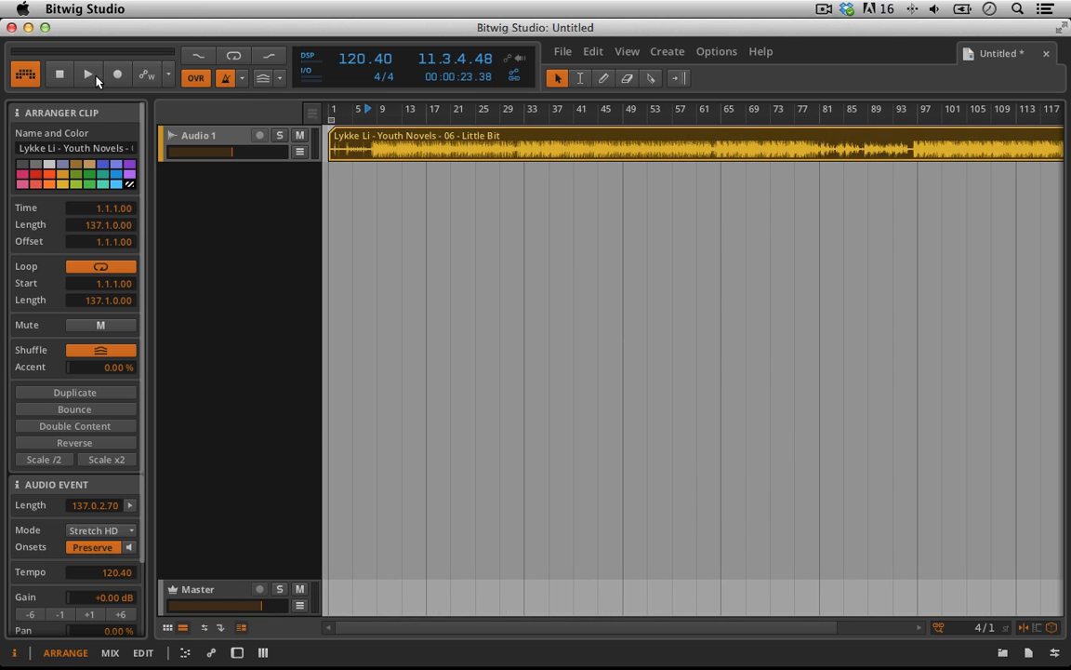
pyautogui.doubleClick(60, 75)
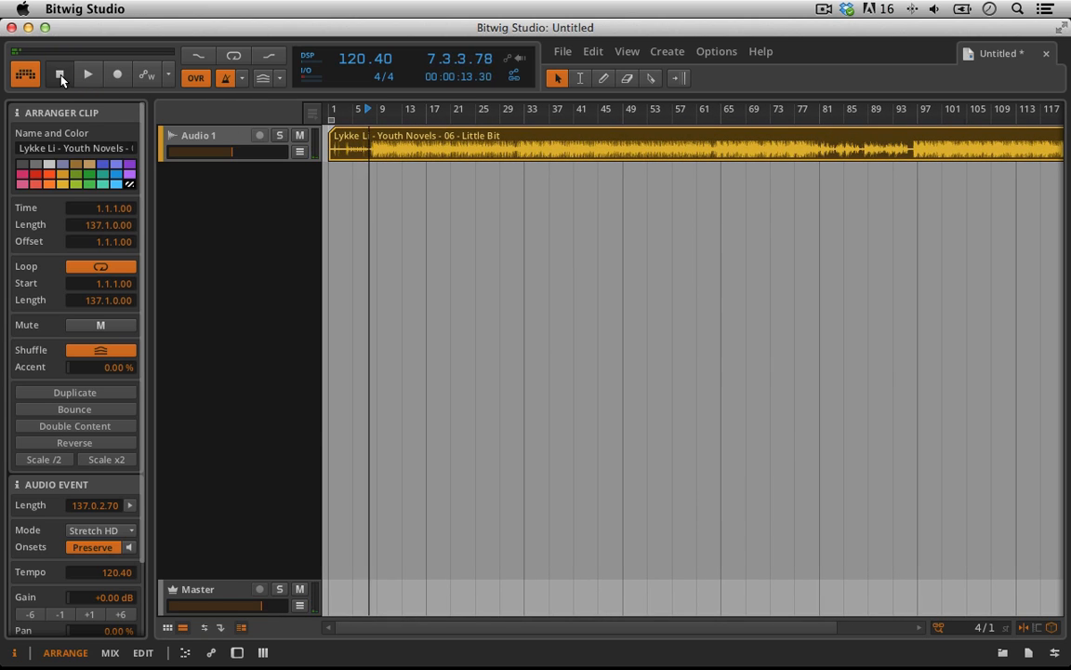
pyautogui.click(87, 74)
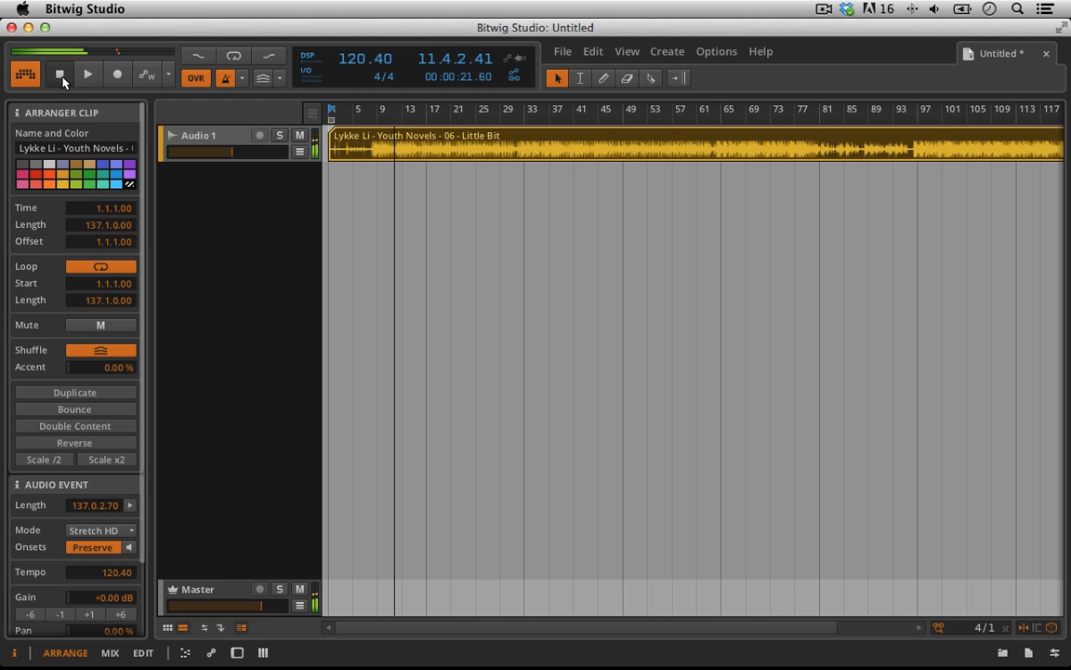
pyautogui.click(61, 78)
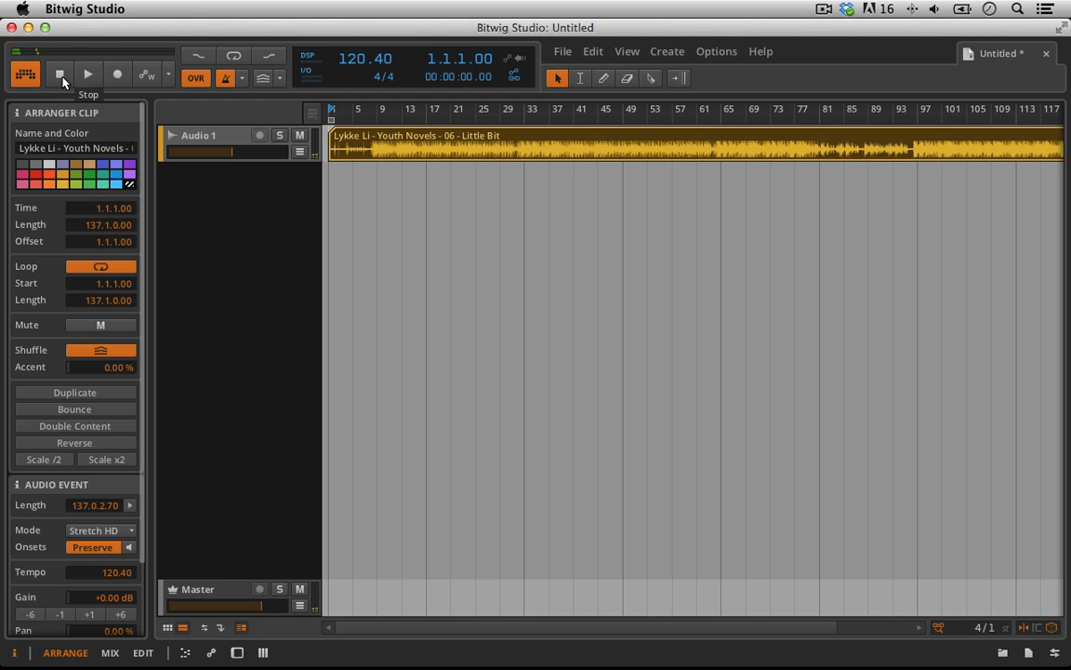
pyautogui.click(225, 78)
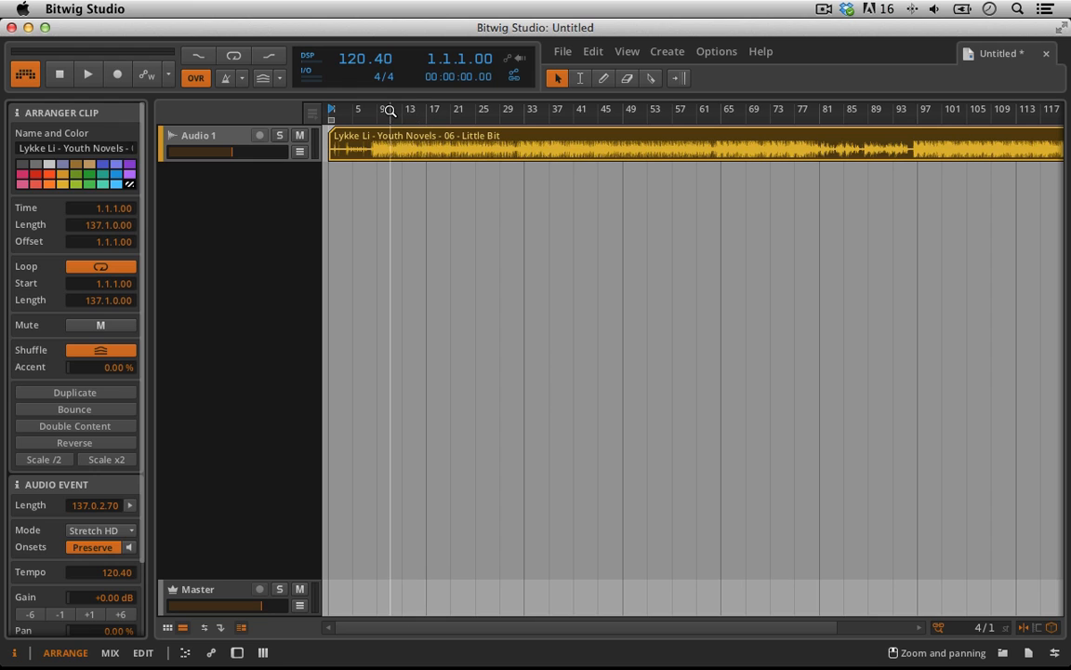
# Play the song from bar 7 without the metronome, and stop with the playhead back at the start.
pyautogui.moveTo(390, 111); pyautogui.dragTo(503, 198)
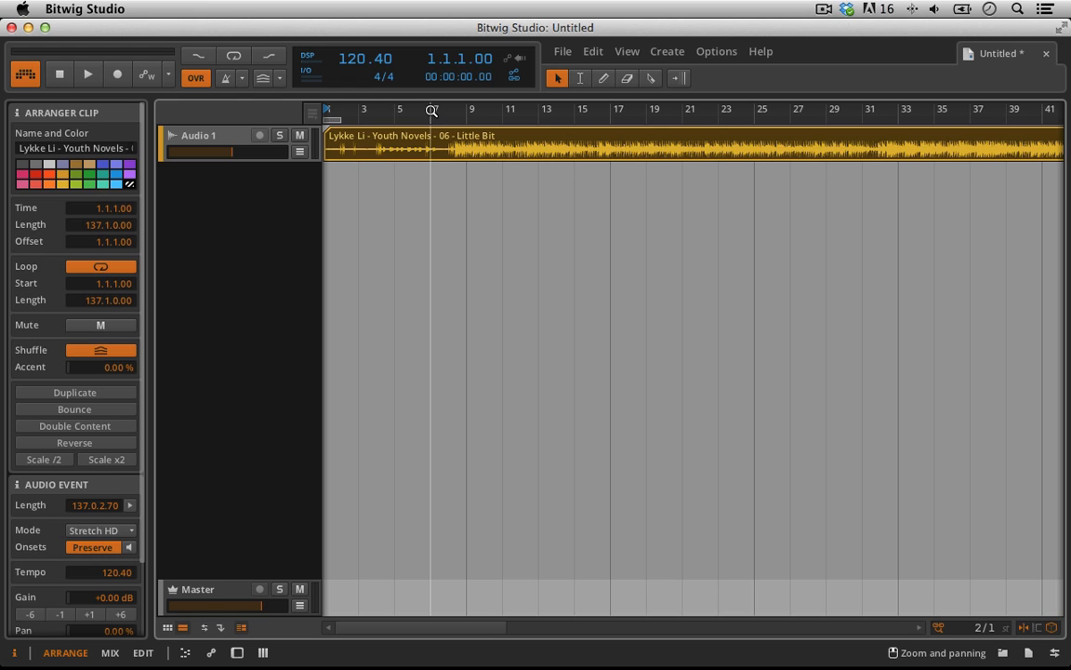
pyautogui.click(88, 75)
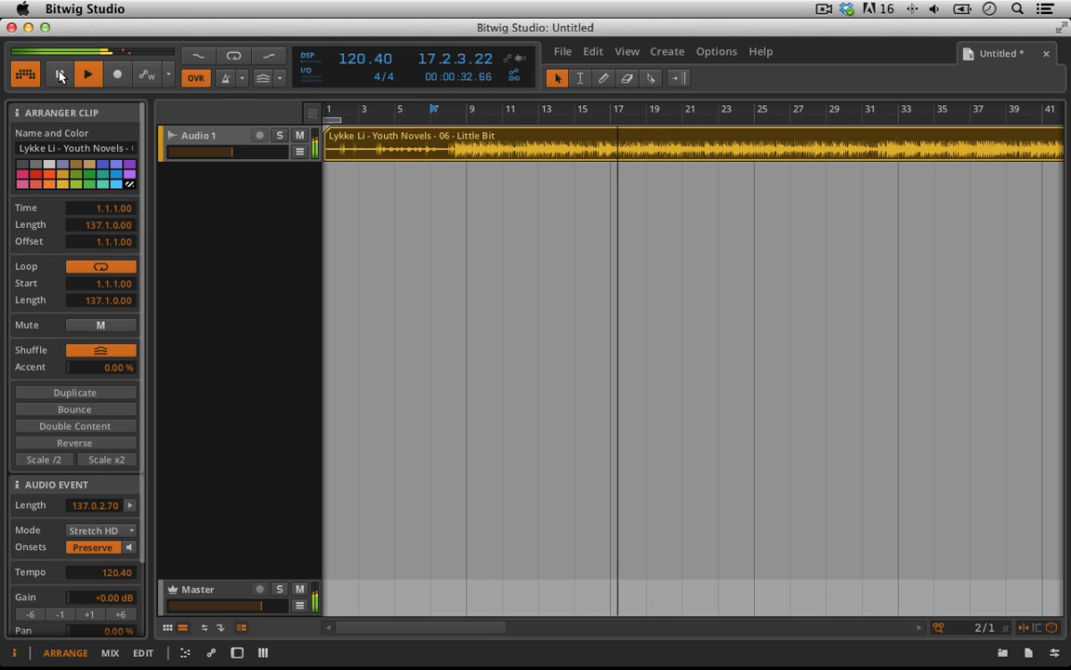
pyautogui.click(60, 76)
pyautogui.click(59, 77)
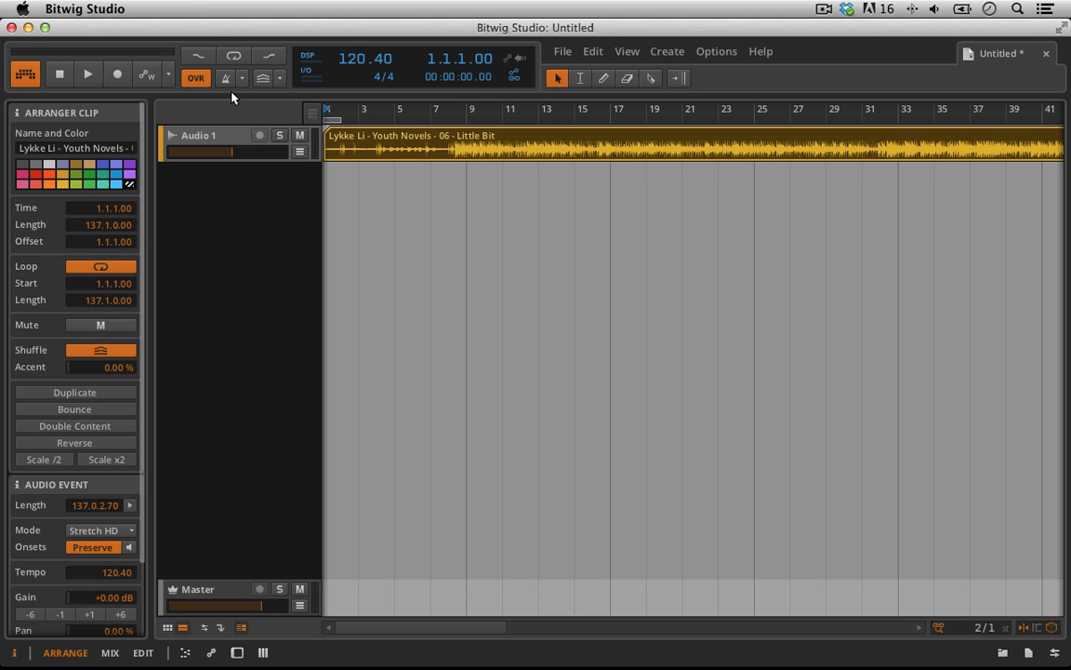
# Open the song clip in an enlarged audio editor and play from bar 7 to examine the beat's entry around 8.2.
pyautogui.doubleClick(457, 149)
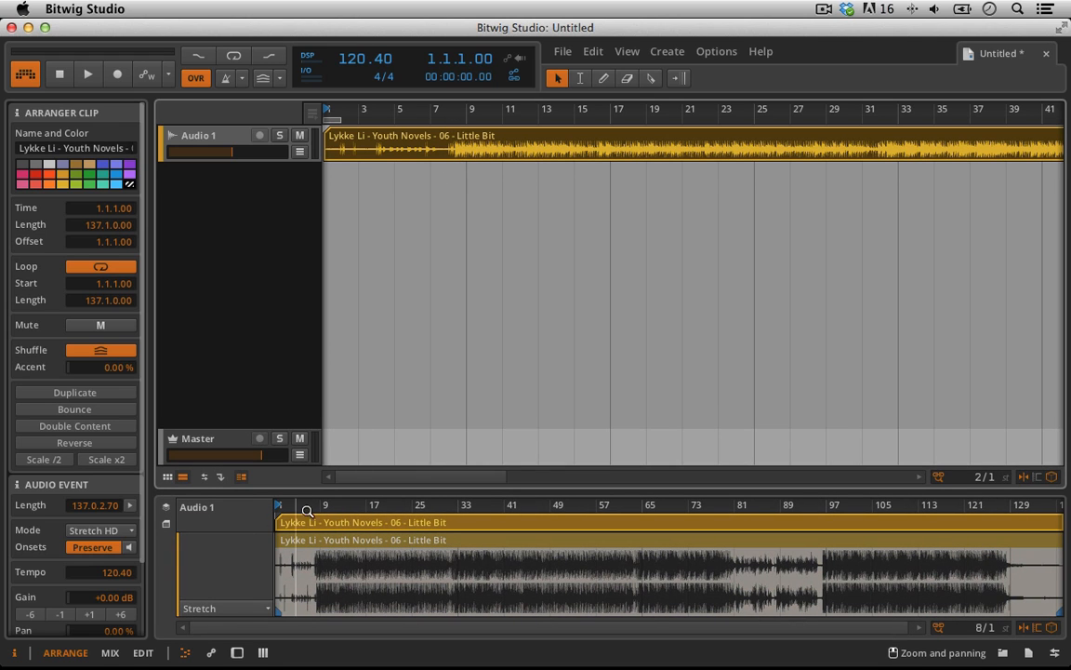
pyautogui.moveTo(325, 487); pyautogui.dragTo(507, 373)
pyautogui.click(342, 290)
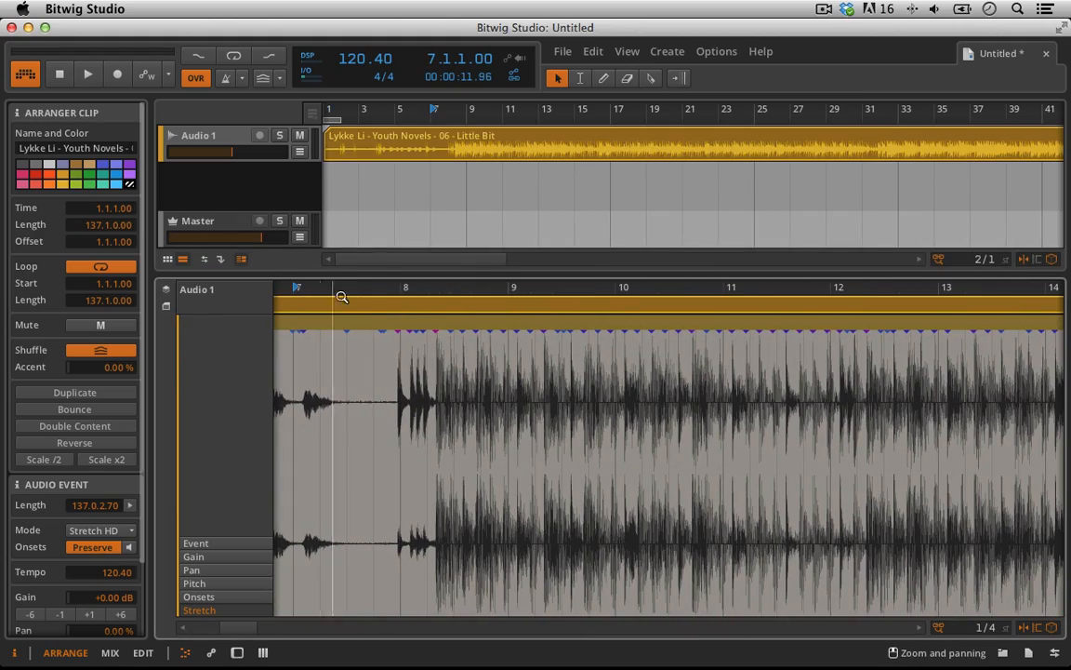
pyautogui.press('space')
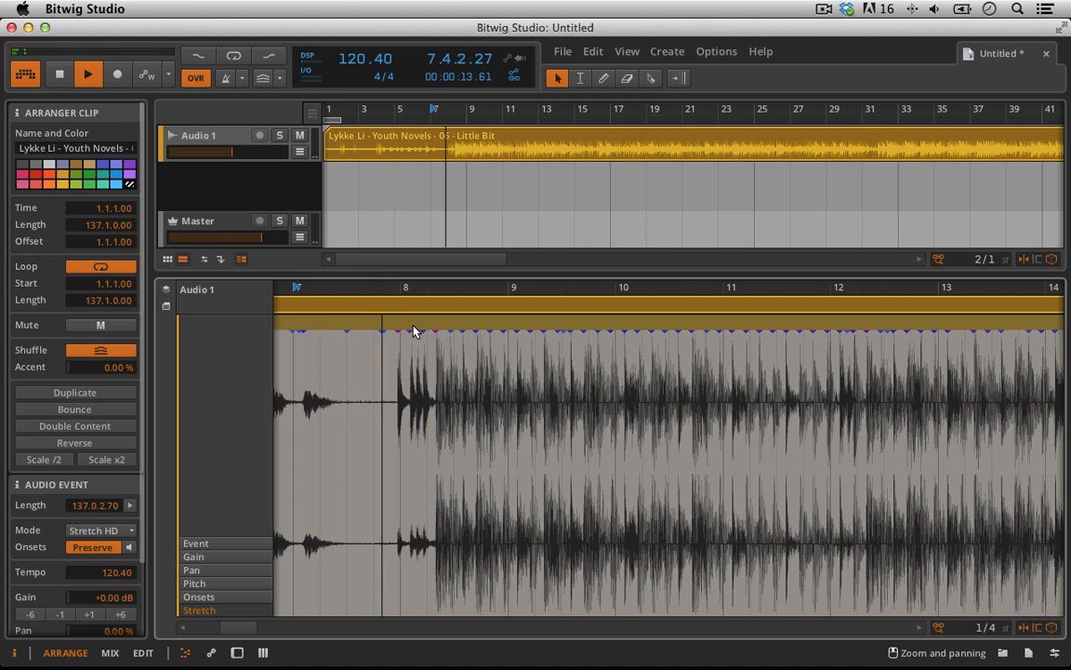
pyautogui.press('space')
pyautogui.moveTo(430, 289); pyautogui.dragTo(440, 381)
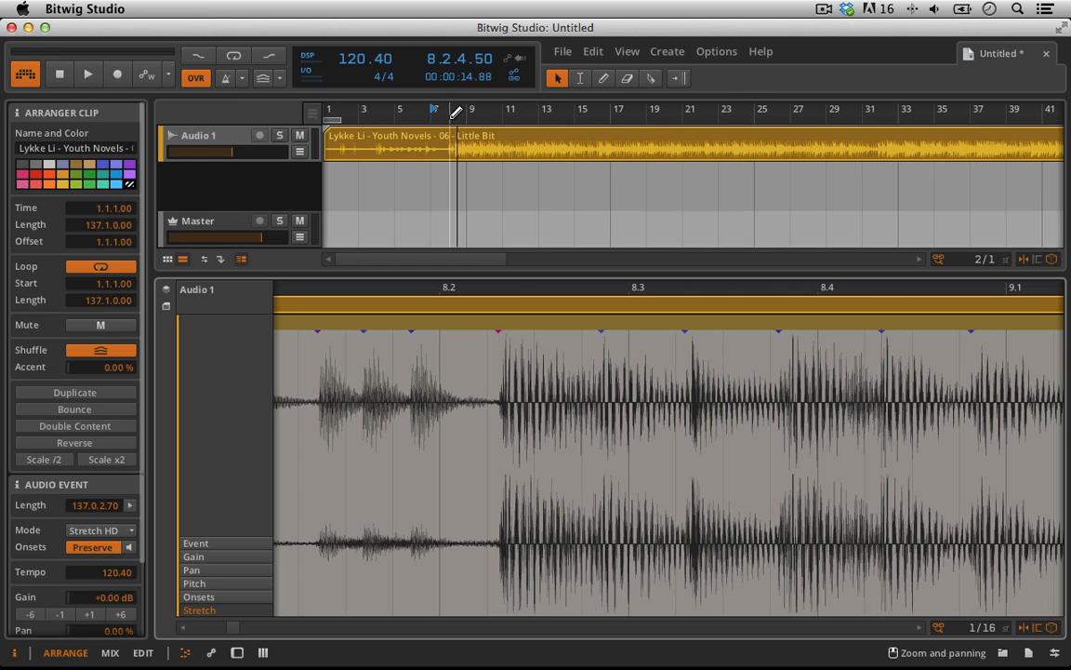
pyautogui.moveTo(468, 110); pyautogui.dragTo(477, 117)
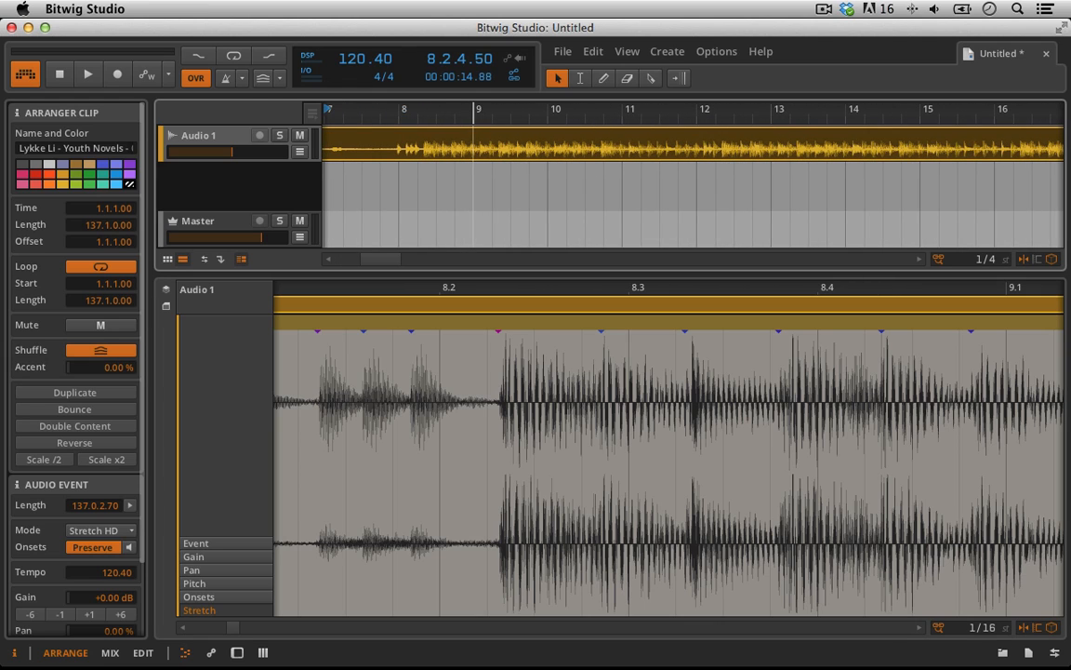
# Move the song clip's start to 1.3.1.00 and play briefly from just before the beat's entry.
pyautogui.click(504, 289)
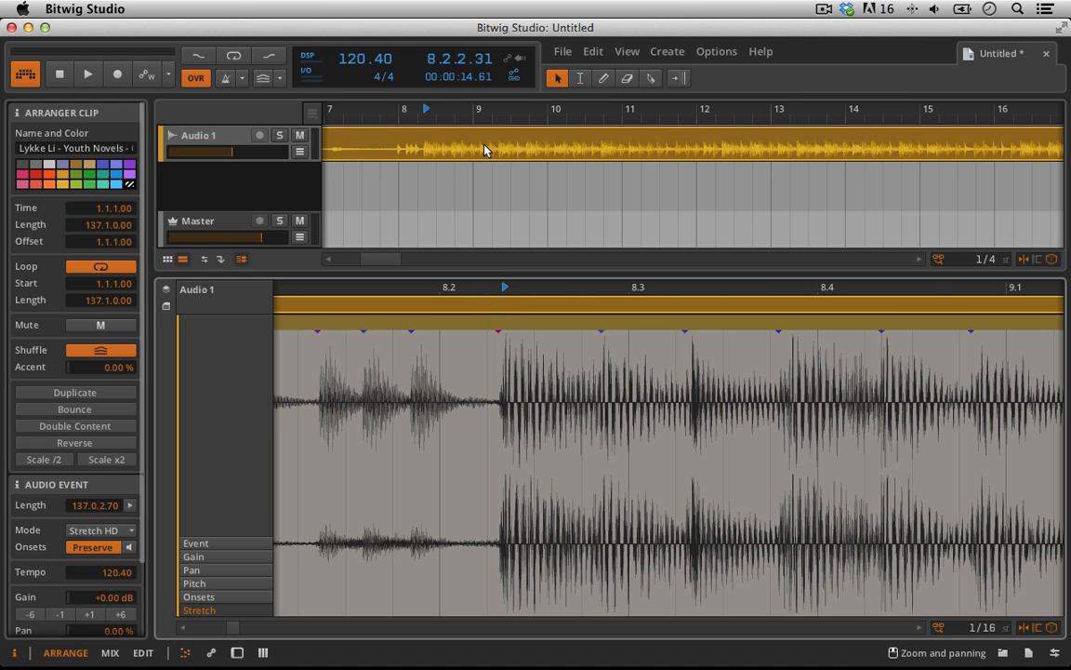
pyautogui.moveTo(484, 147); pyautogui.dragTo(530, 148)
pyautogui.click(461, 112)
pyautogui.press('space')
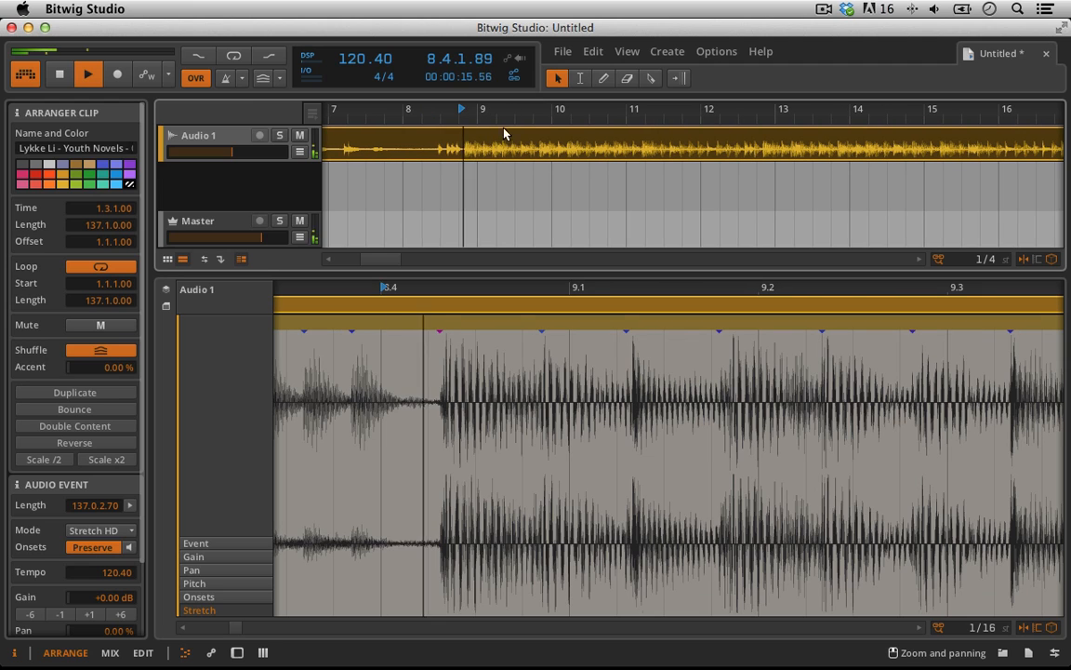
pyautogui.press('space')
# Shift the clip's start to 1.3.3.75 so the beat's entry lands on 9.1, and play the transition.
pyautogui.moveTo(484, 111); pyautogui.dragTo(469, 174)
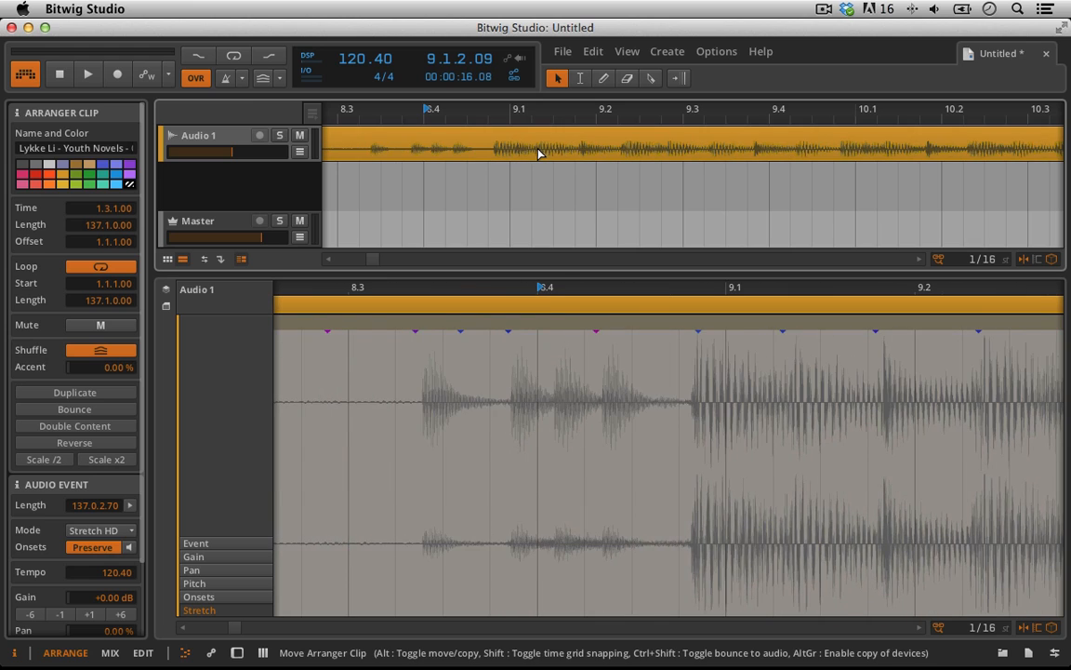
pyautogui.moveTo(539, 149); pyautogui.dragTo(544, 149)
pyautogui.moveTo(517, 109); pyautogui.dragTo(537, 222)
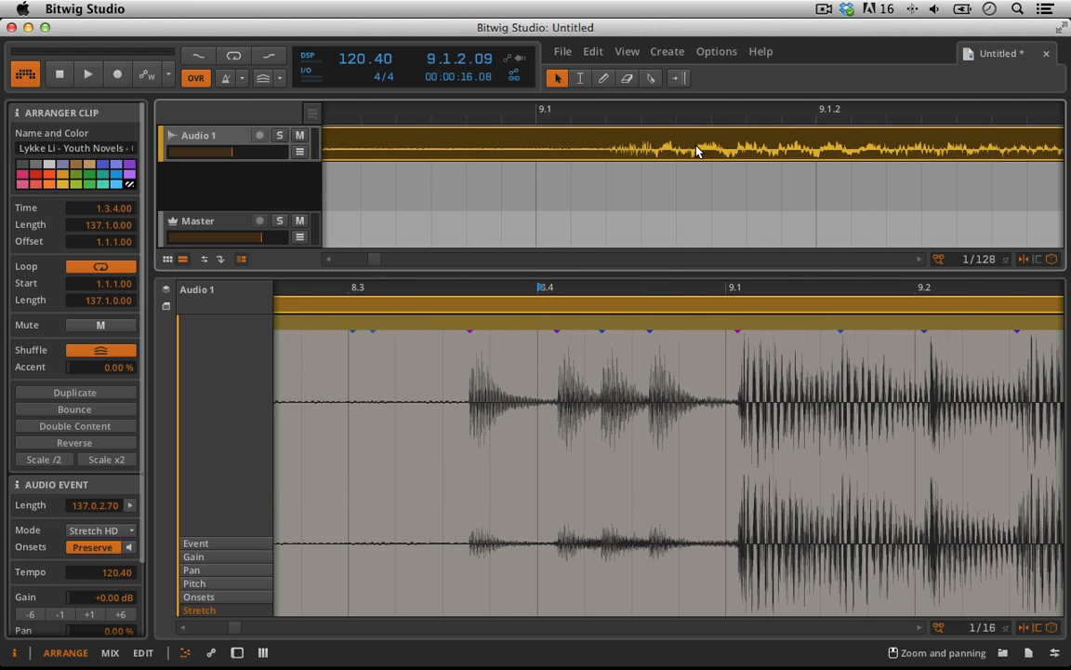
pyautogui.moveTo(698, 150); pyautogui.dragTo(628, 149)
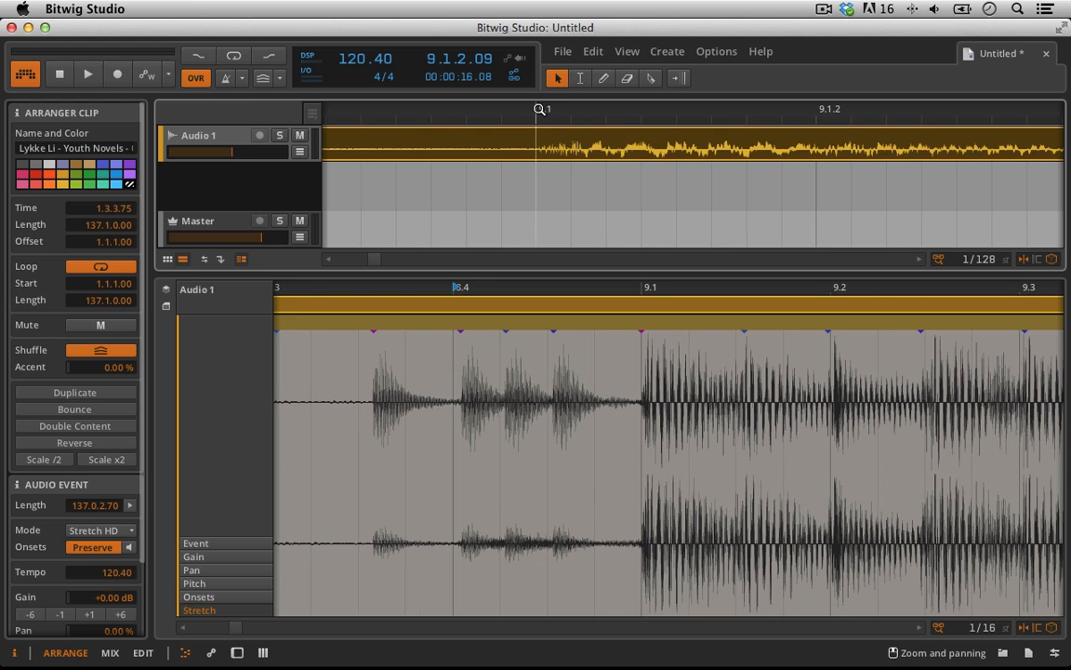
pyautogui.moveTo(540, 110); pyautogui.dragTo(521, 19)
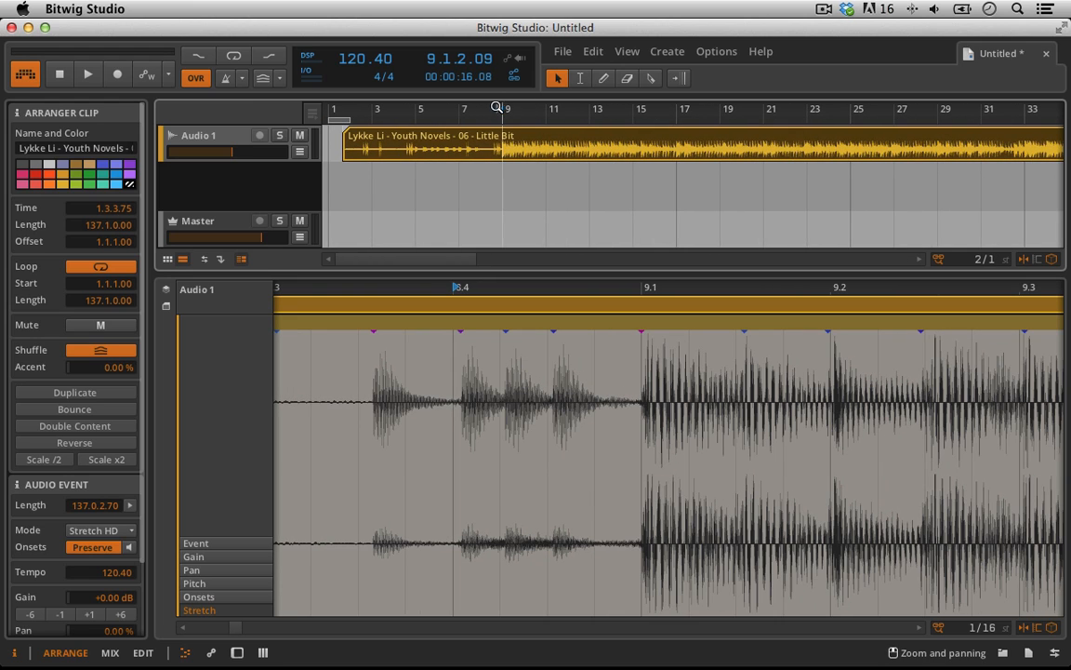
pyautogui.press('space')
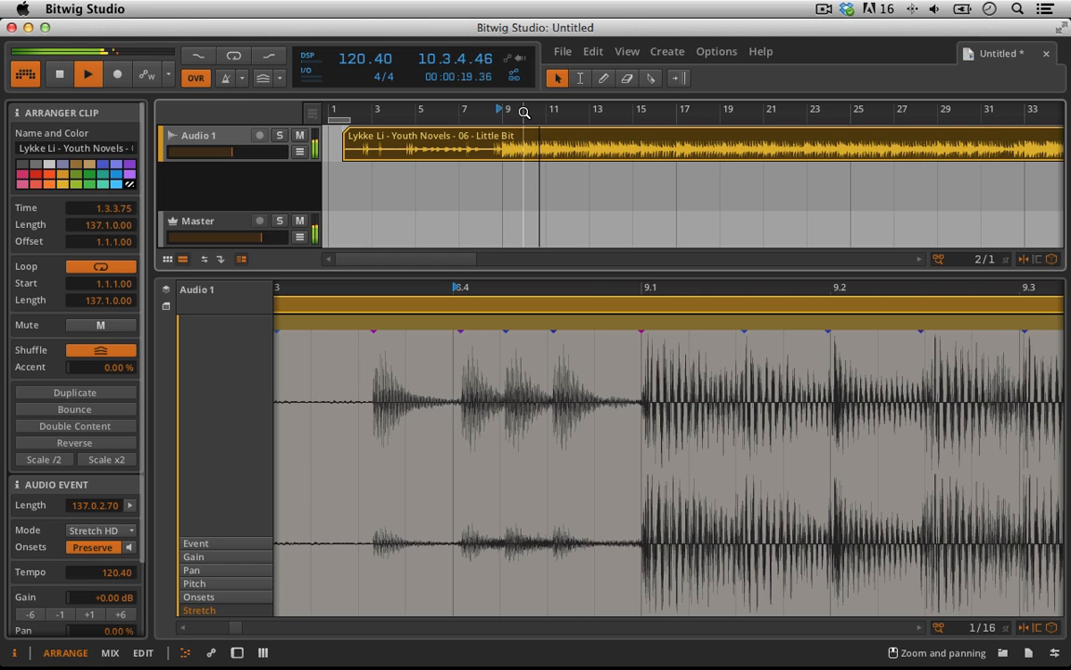
pyautogui.press('space')
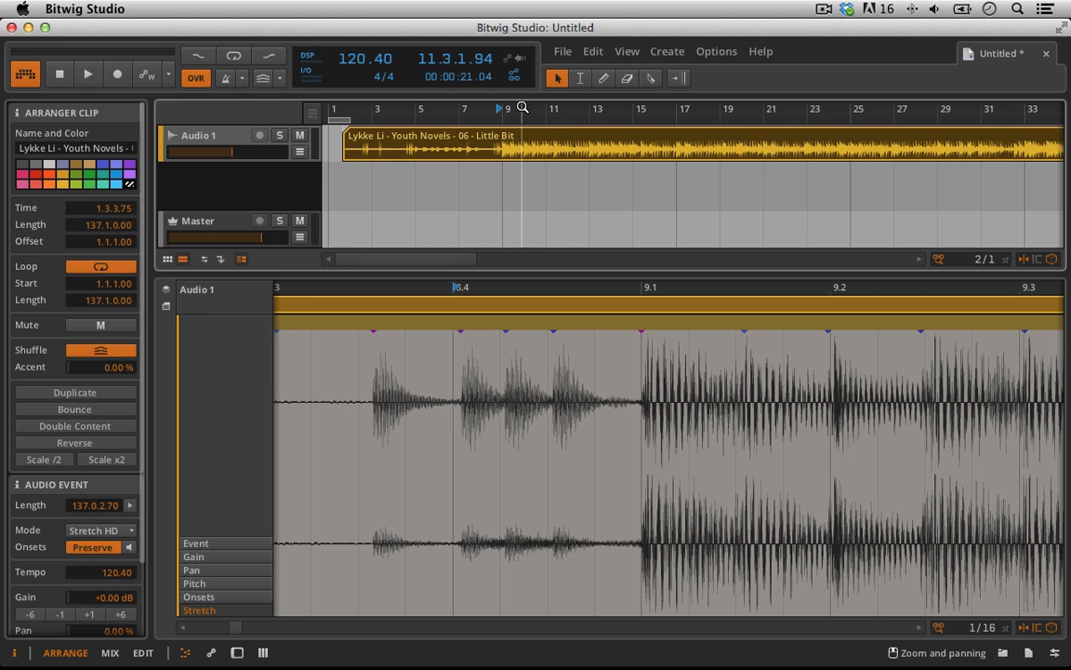
# Add a stretch beat marker at the beat's entry and move it onto the 9.1 grid line.
pyautogui.moveTo(659, 288); pyautogui.dragTo(521, 400)
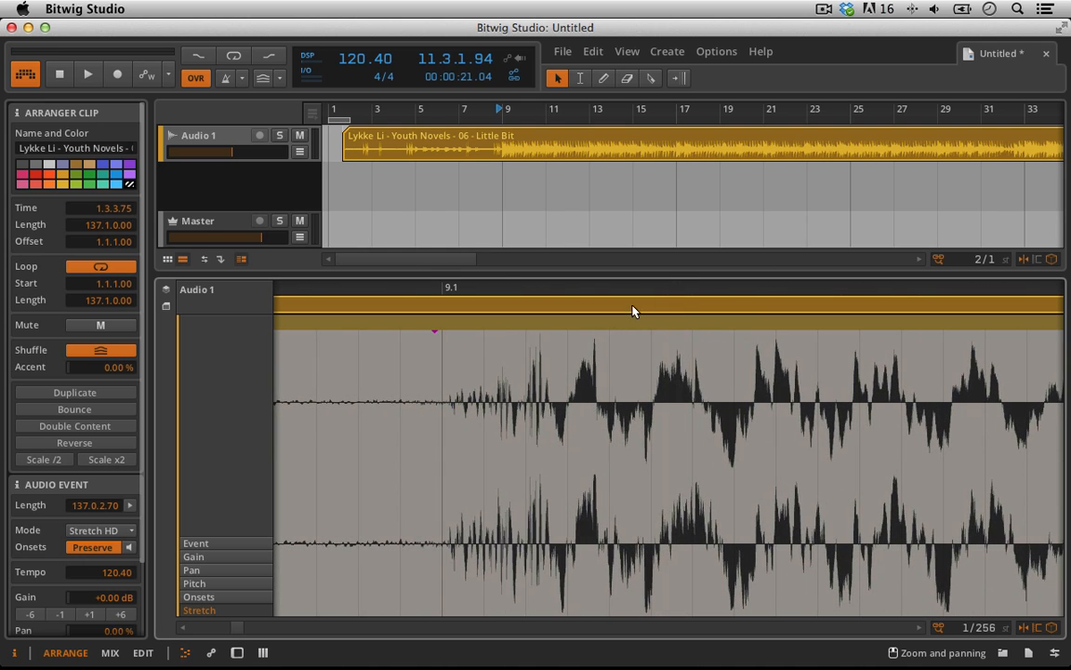
pyautogui.click(508, 409)
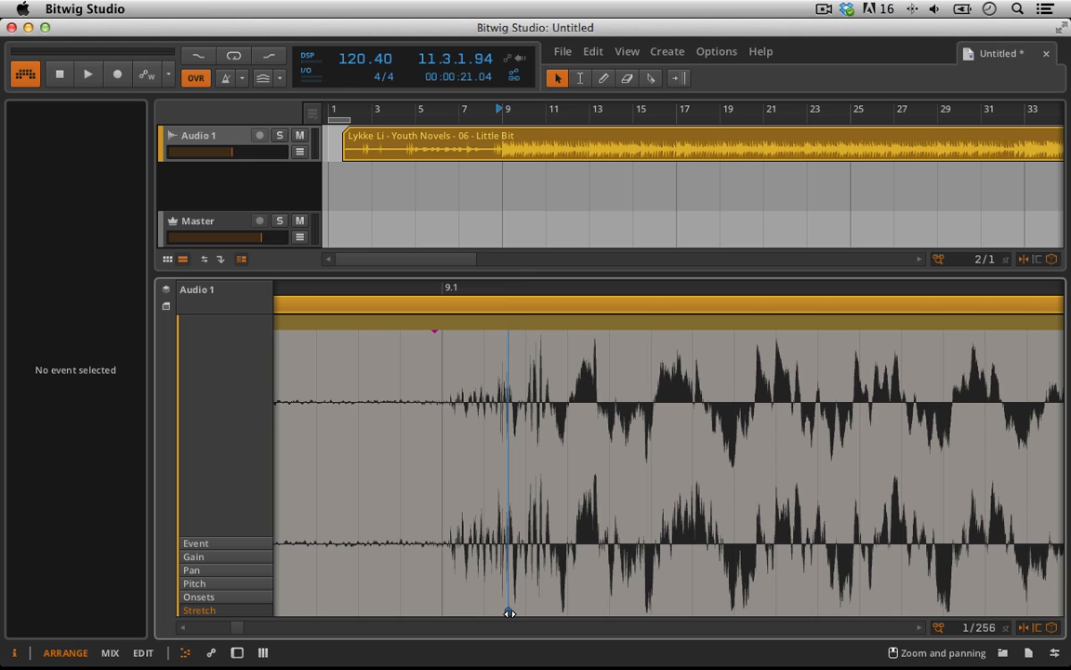
pyautogui.click(509, 613)
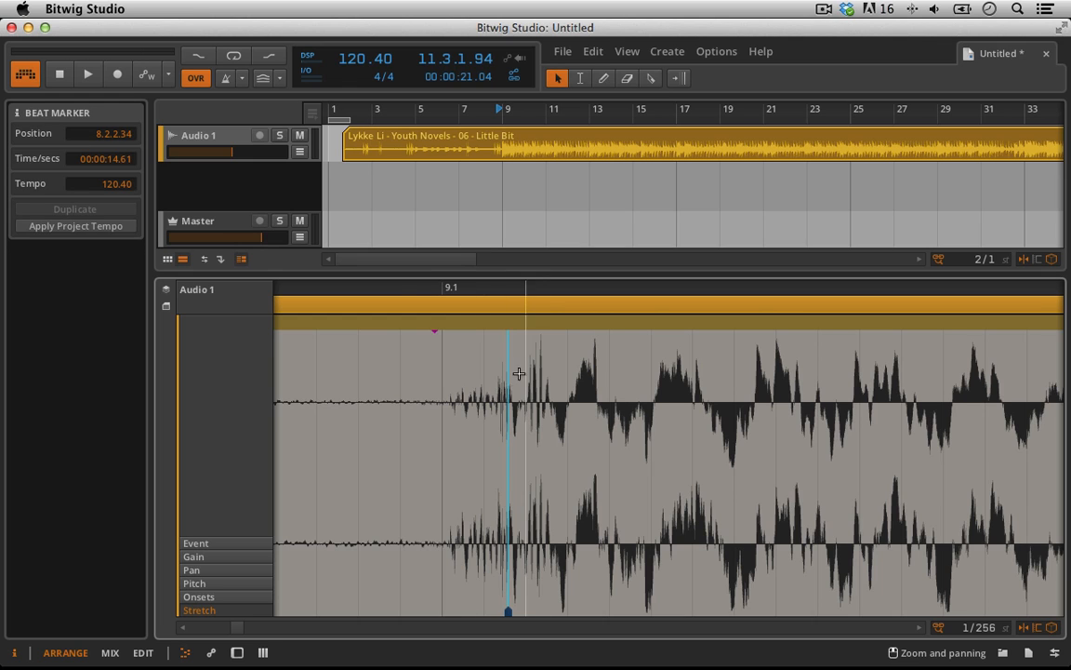
pyautogui.moveTo(509, 613); pyautogui.dragTo(442, 613)
pyautogui.moveTo(465, 287); pyautogui.dragTo(506, 132)
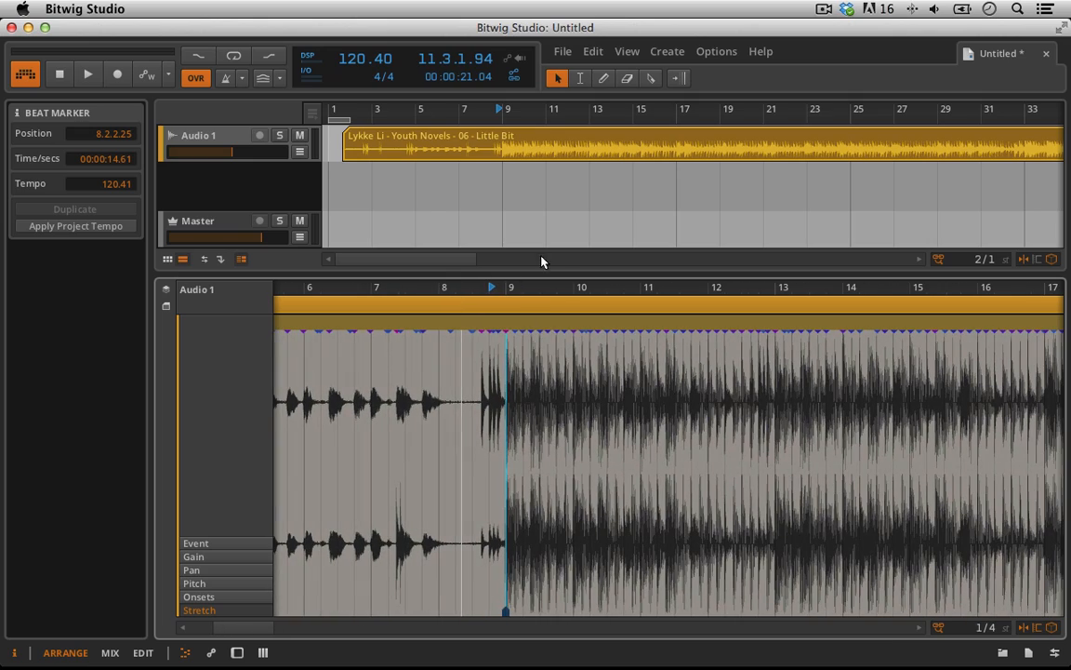
# Play the song from bar 9 with the metronome enabled to check its timing, stopping just past bar 17.
pyautogui.click(507, 109)
pyautogui.click(228, 80)
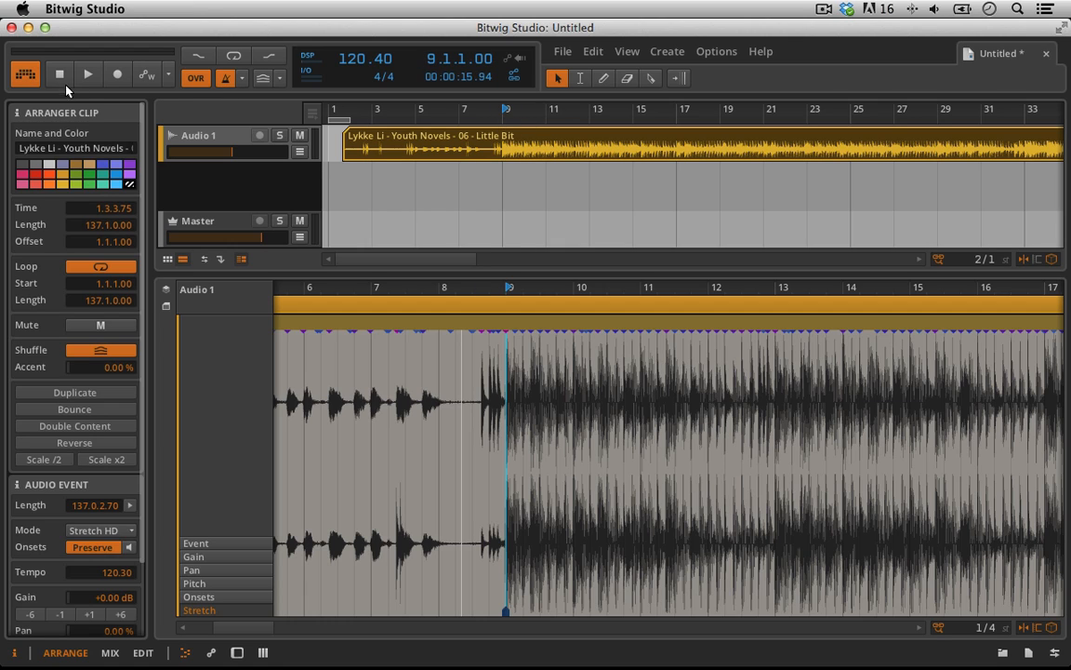
pyautogui.click(86, 72)
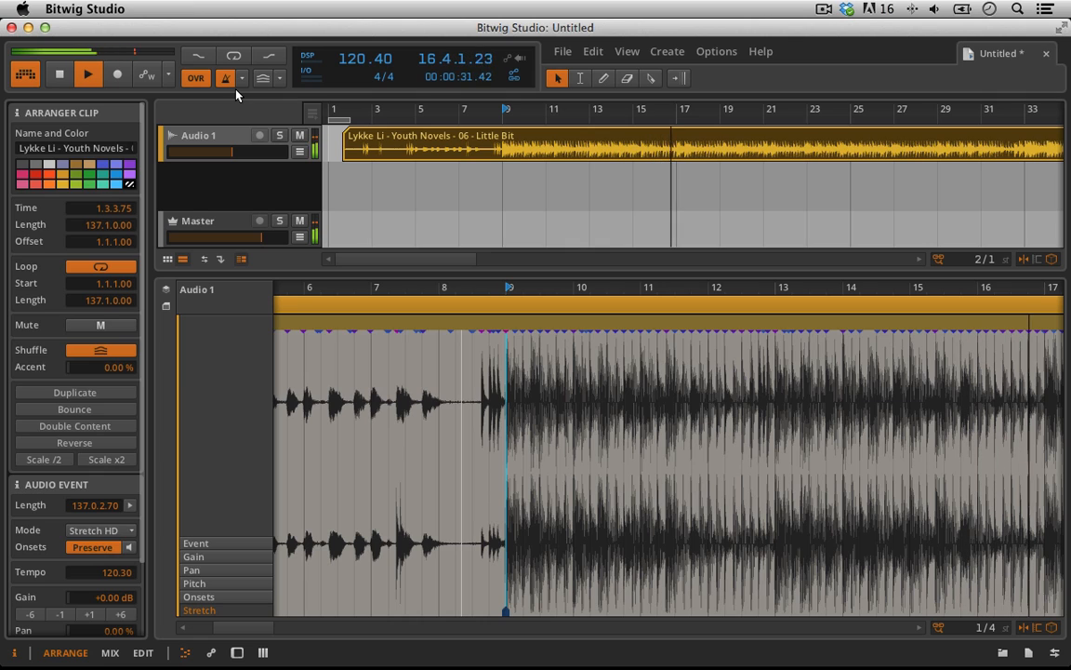
pyautogui.press('space')
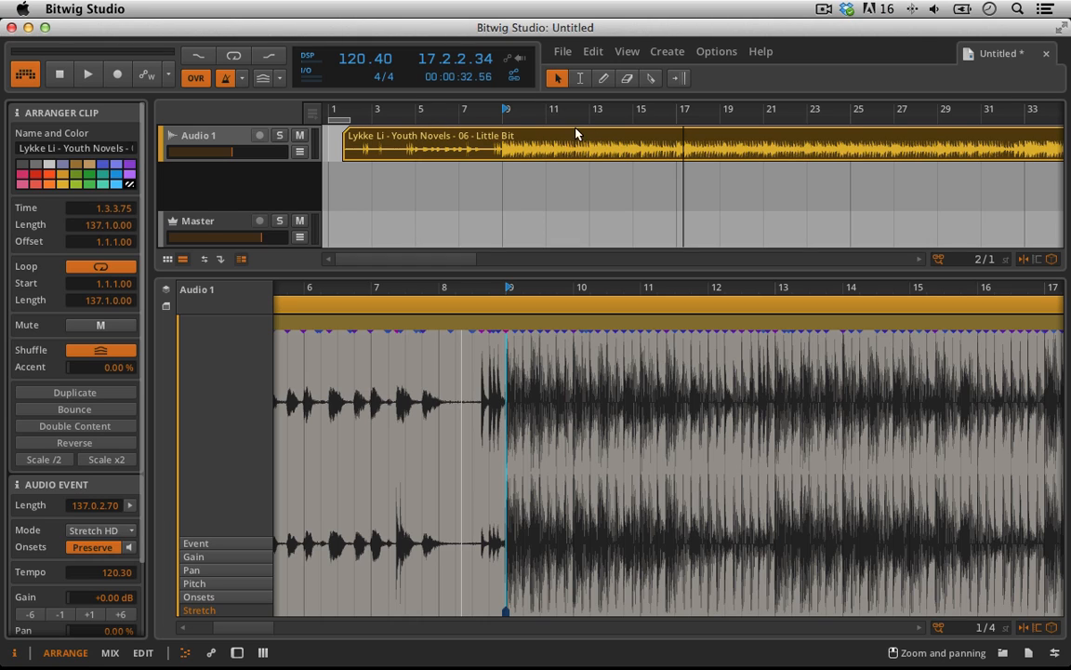
# Play briefly from bar 9, then place the playhead at bar 13 and examine the waveform's alignment with the grid.
pyautogui.moveTo(551, 109); pyautogui.dragTo(424, 109)
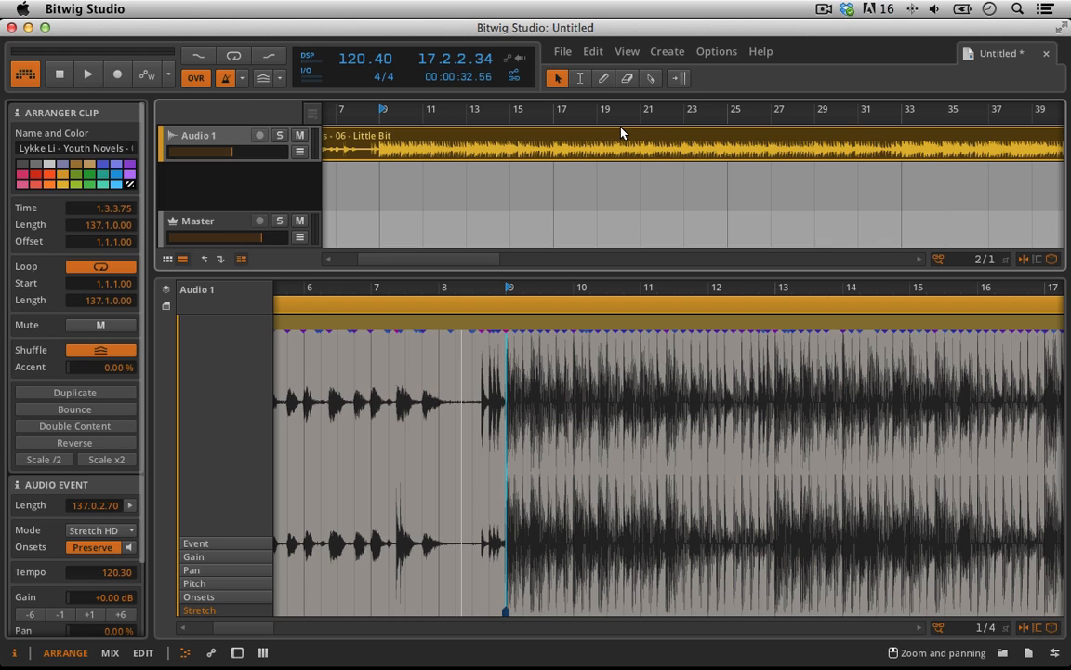
pyautogui.moveTo(462, 112); pyautogui.dragTo(466, 160)
pyautogui.moveTo(488, 287); pyautogui.dragTo(377, 287)
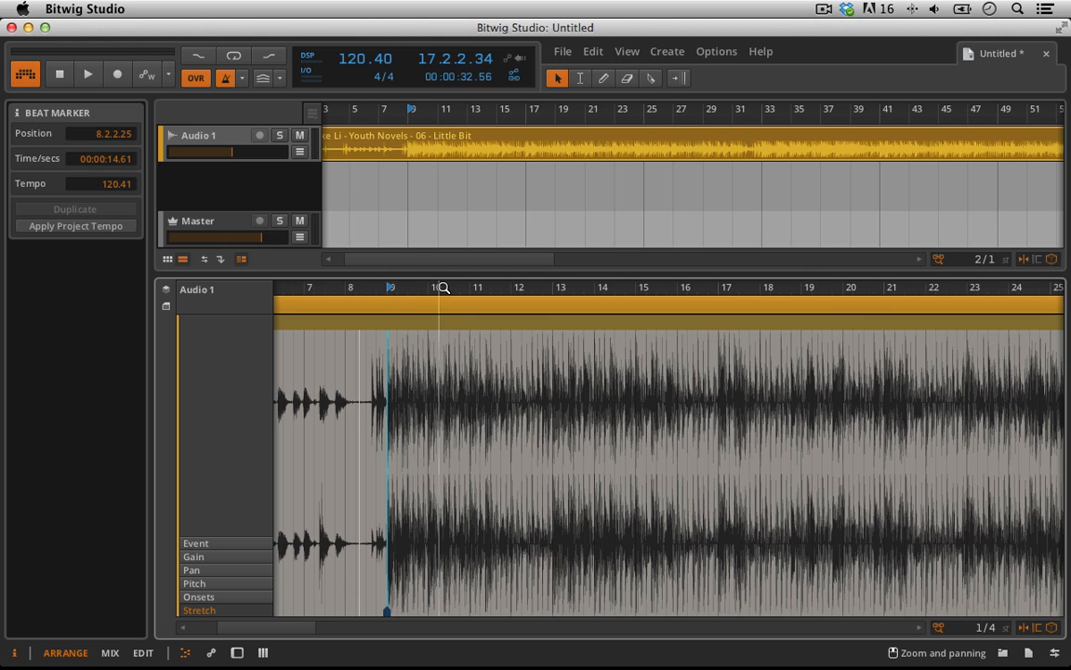
pyautogui.press('space')
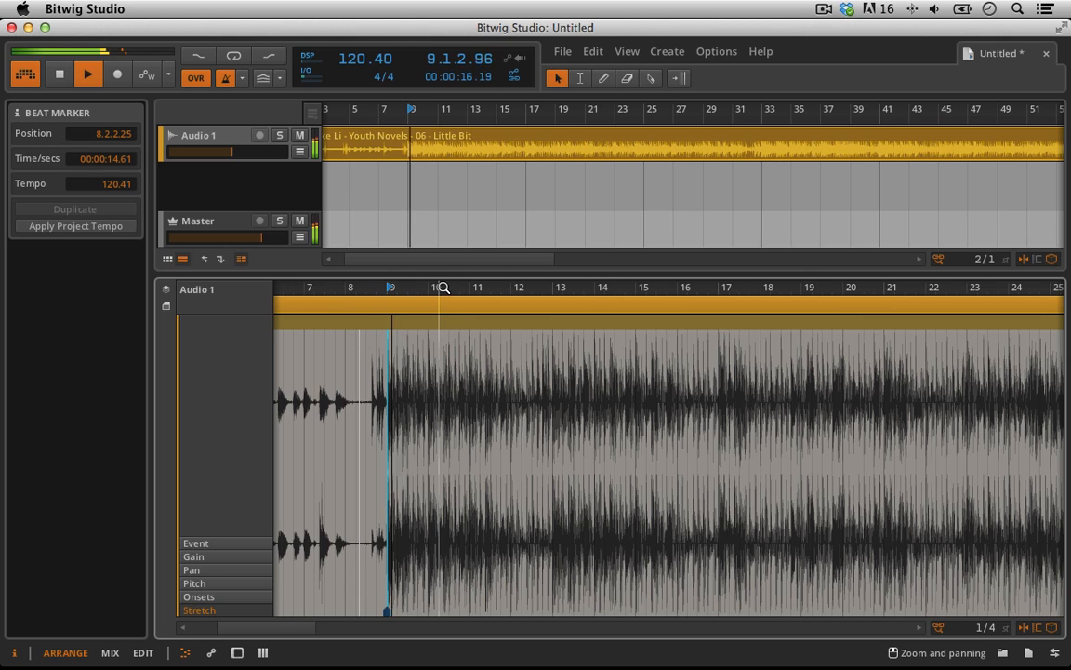
pyautogui.press('space')
pyautogui.click(554, 288)
pyautogui.moveTo(565, 287)
pyautogui.mouseDown()
pyautogui.moveTo(565, 270)
pyautogui.moveTo(593, 343)
pyautogui.moveTo(654, 352)
pyautogui.mouseUp()
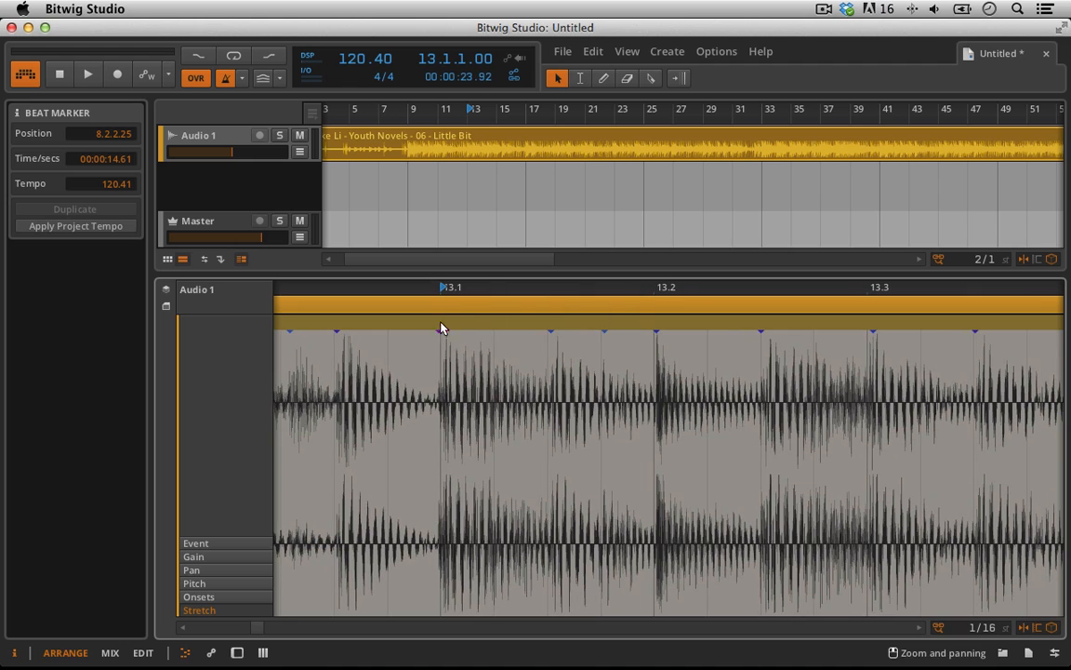
pyautogui.moveTo(454, 287); pyautogui.dragTo(538, 287)
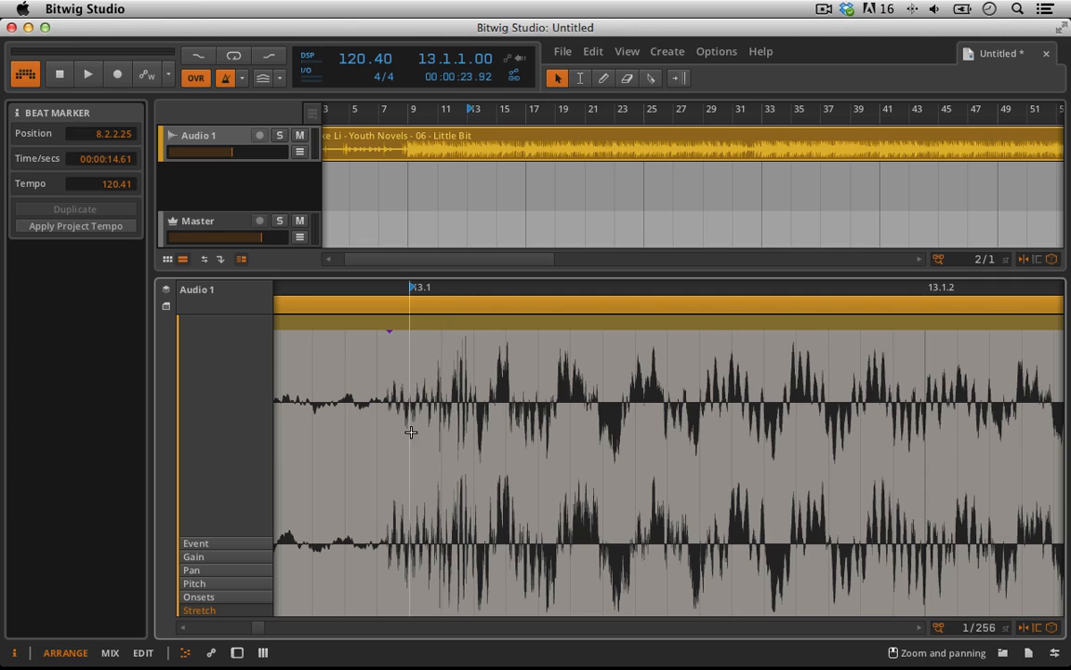
pyautogui.moveTo(500, 288); pyautogui.dragTo(389, 287)
# Play from bar 13 to bar 17 with the metronome, then replay from 17.1 to check the downbeat.
pyautogui.press('space')
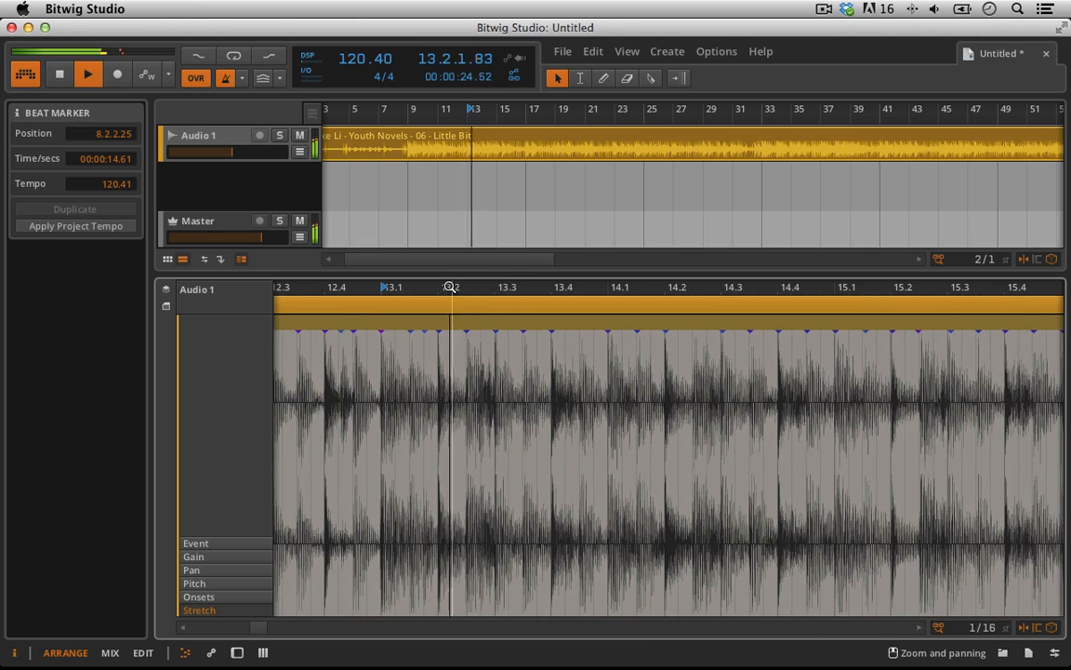
pyautogui.moveTo(454, 289); pyautogui.dragTo(432, 285)
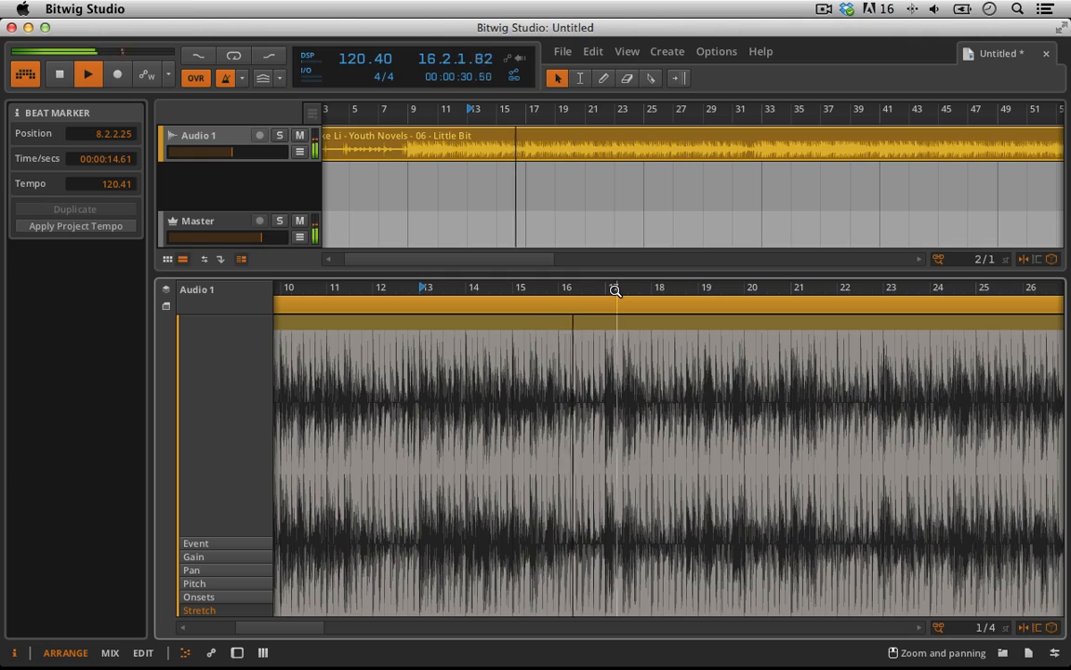
pyautogui.press('space')
pyautogui.moveTo(617, 291); pyautogui.dragTo(908, 404)
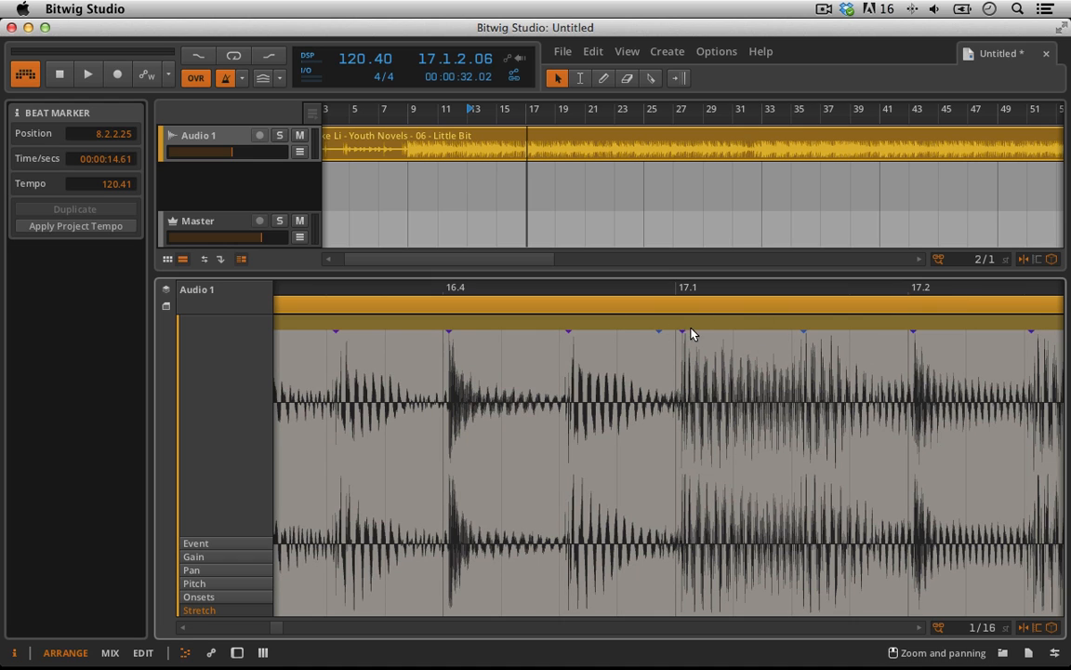
pyautogui.click(677, 289)
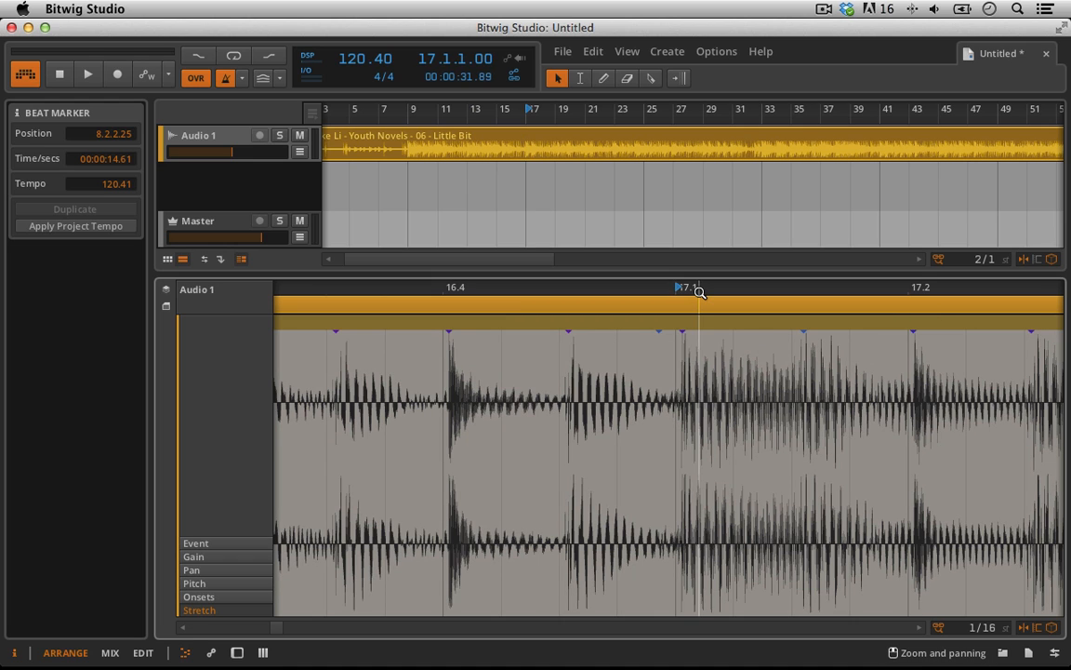
pyautogui.press('space')
# Add a stretch beat marker at the late downbeat near bar 17 and move it onto the 17.1 grid line.
pyautogui.moveTo(683, 292); pyautogui.dragTo(586, 447)
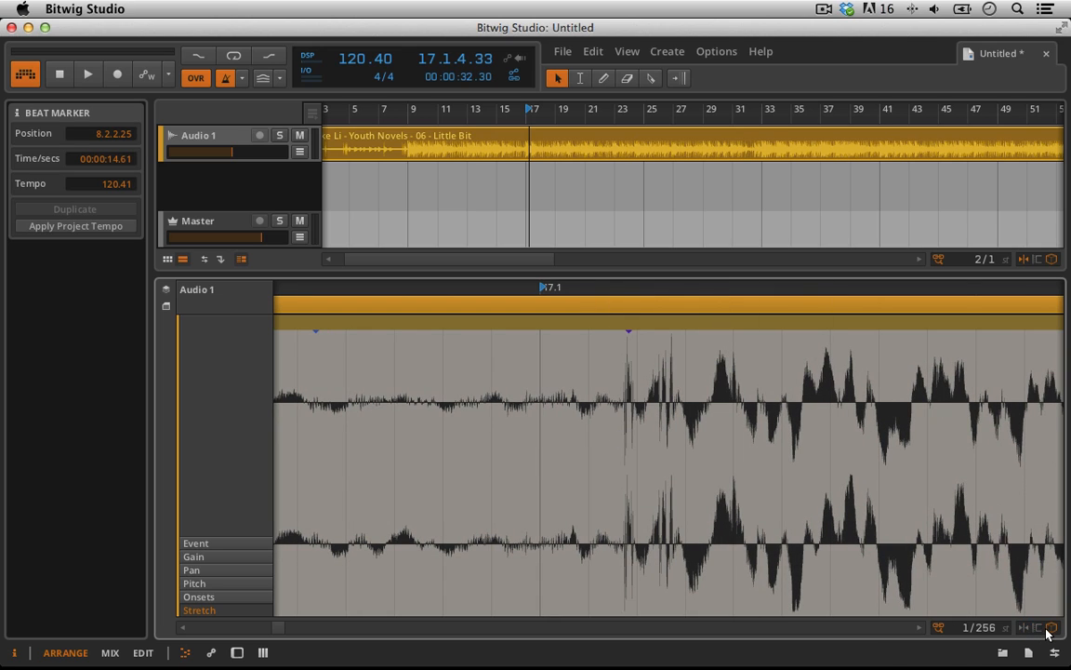
pyautogui.click(622, 477)
pyautogui.click(620, 611)
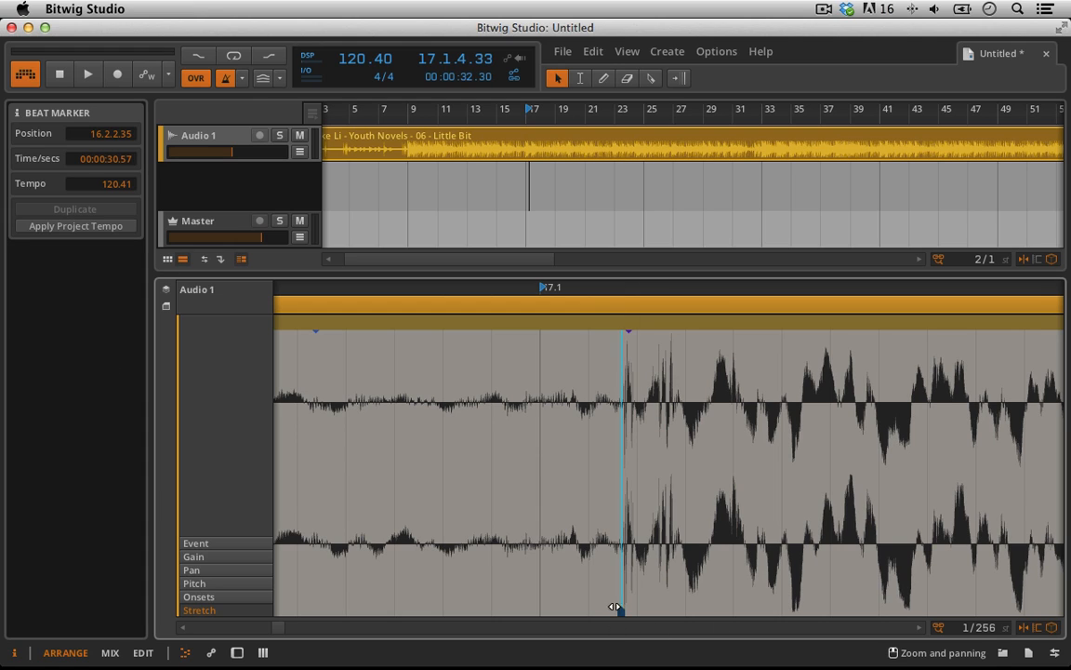
pyautogui.moveTo(621, 611); pyautogui.dragTo(545, 610)
pyautogui.moveTo(467, 287); pyautogui.dragTo(559, 368)
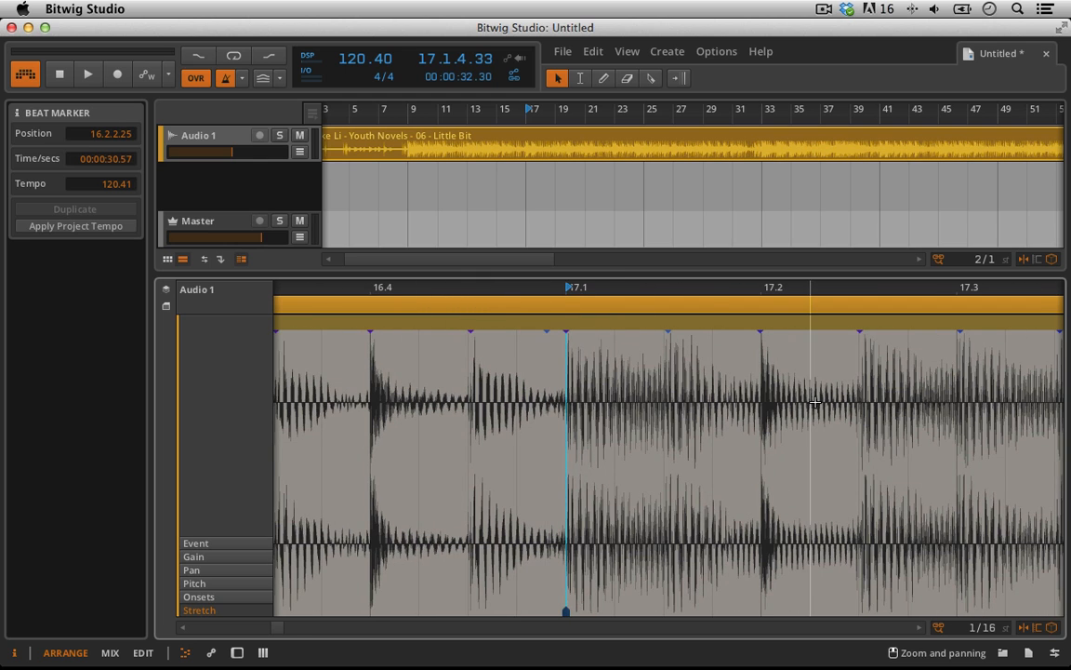
# Play from bar 16 with the metronome past bar 25, and zoom in on the downbeat at 25.1.
pyautogui.moveTo(498, 287); pyautogui.dragTo(625, 287)
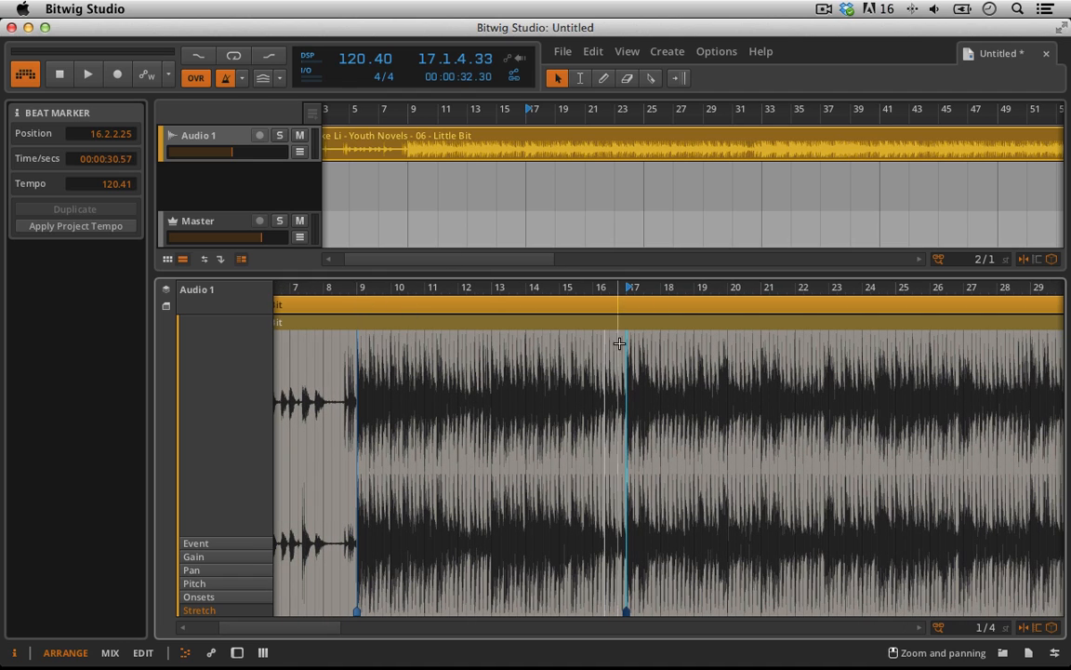
pyautogui.click(594, 286)
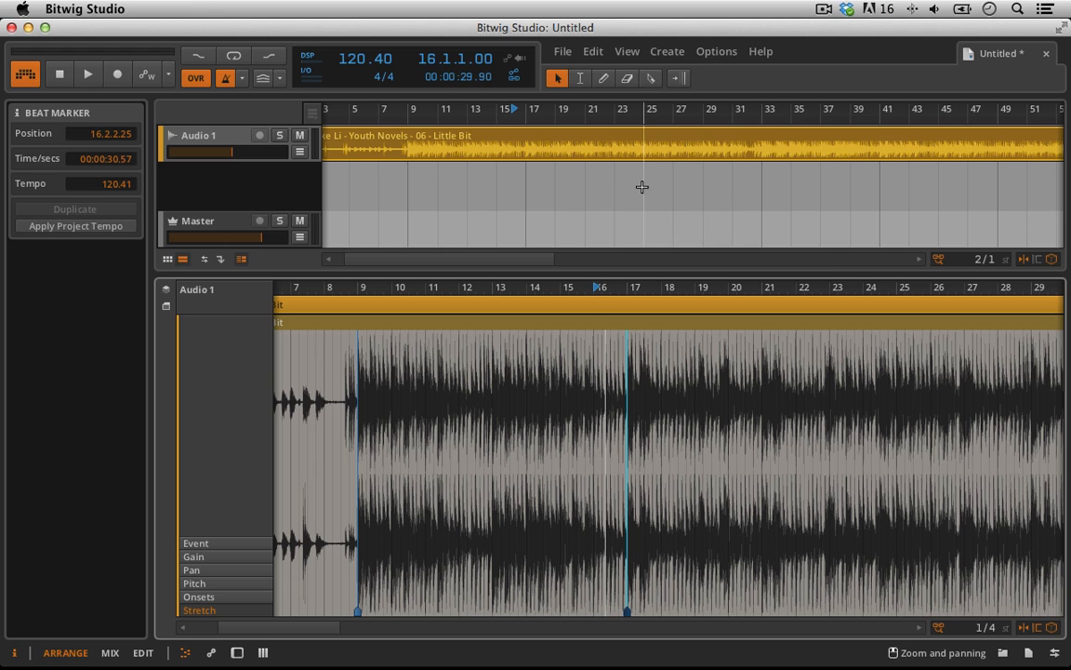
pyautogui.press('space')
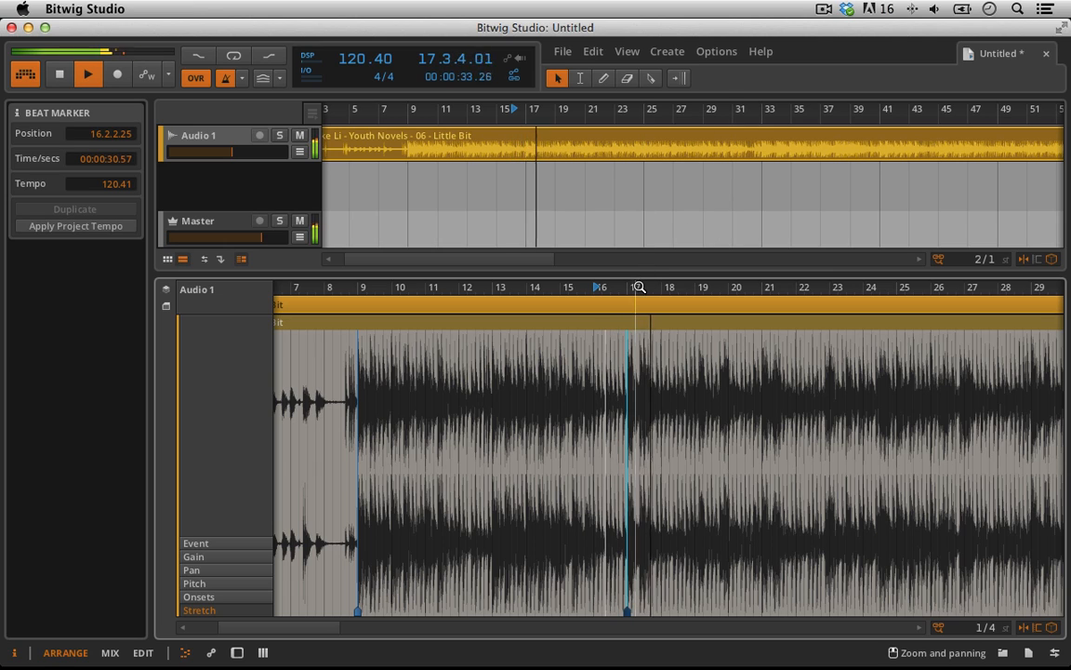
pyautogui.moveTo(638, 286); pyautogui.dragTo(512, 281)
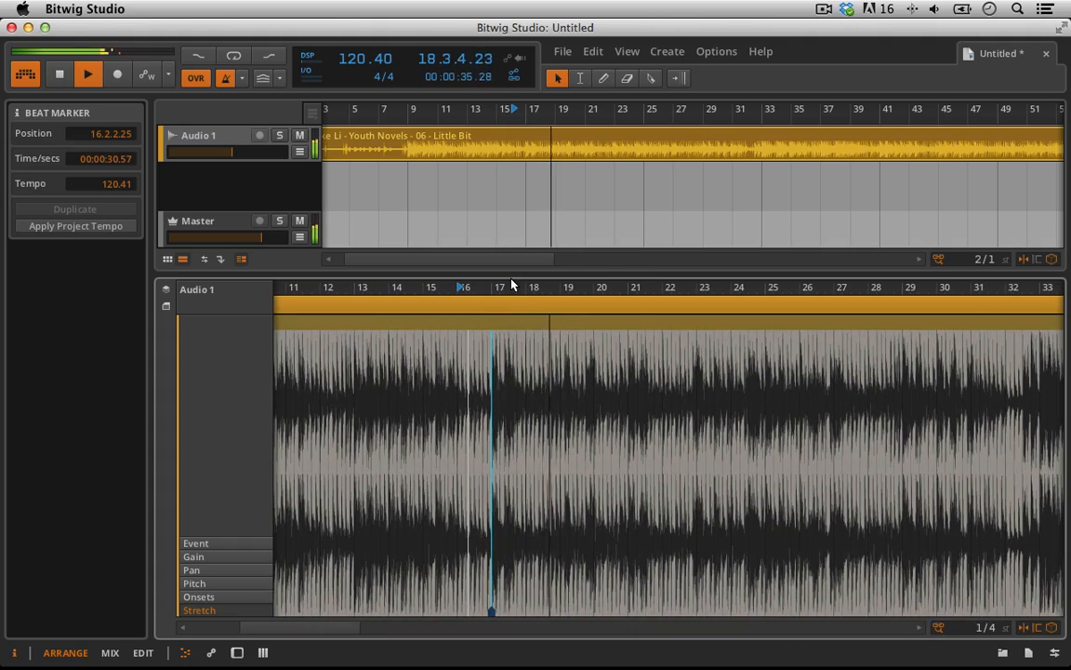
pyautogui.moveTo(577, 285); pyautogui.dragTo(531, 284)
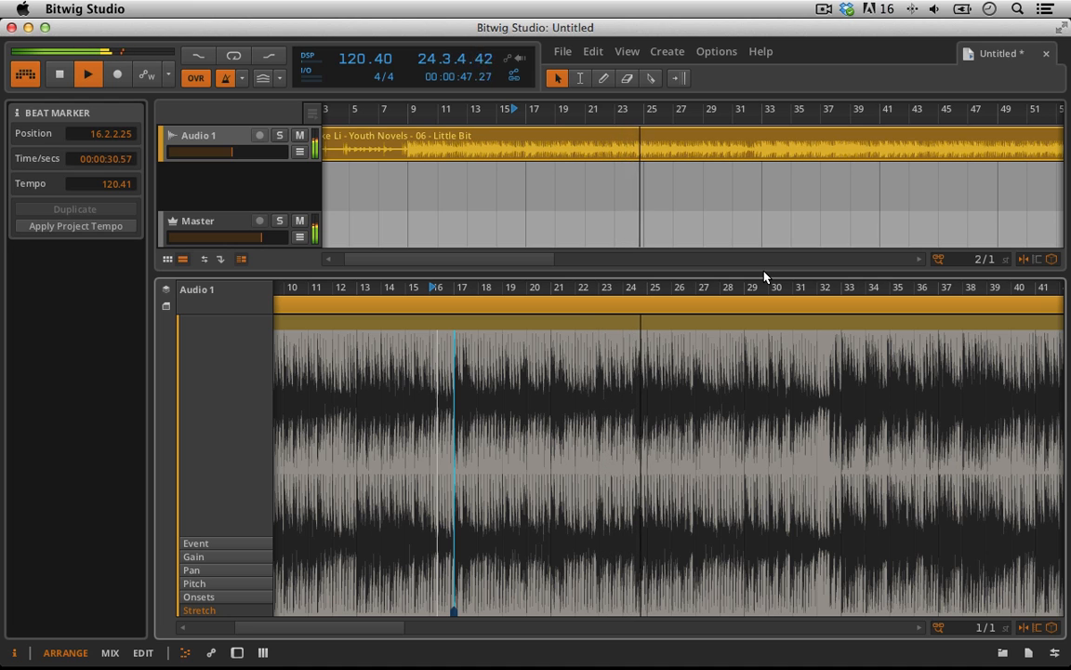
pyautogui.moveTo(662, 303); pyautogui.dragTo(683, 404)
pyautogui.moveTo(633, 306)
pyautogui.mouseDown()
pyautogui.moveTo(636, 372)
pyautogui.moveTo(662, 439)
pyautogui.mouseUp()
pyautogui.press('space')
# Place the playhead at 25.1 and repeatedly start and stop playback there to check the downbeat against the metronome.
pyautogui.click(552, 356)
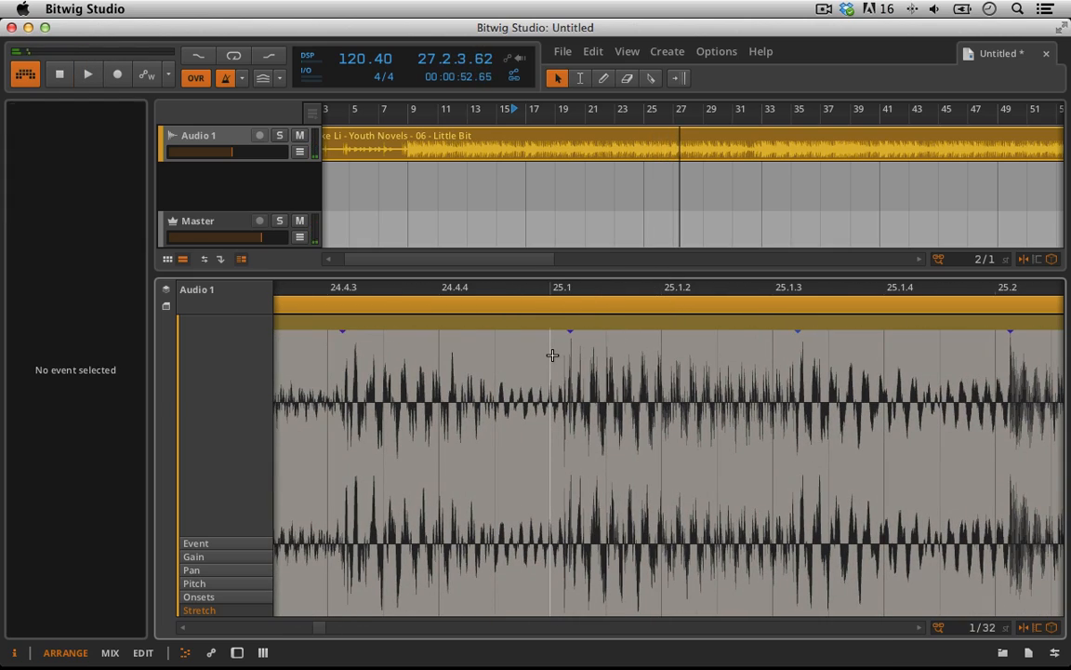
pyautogui.press('space')
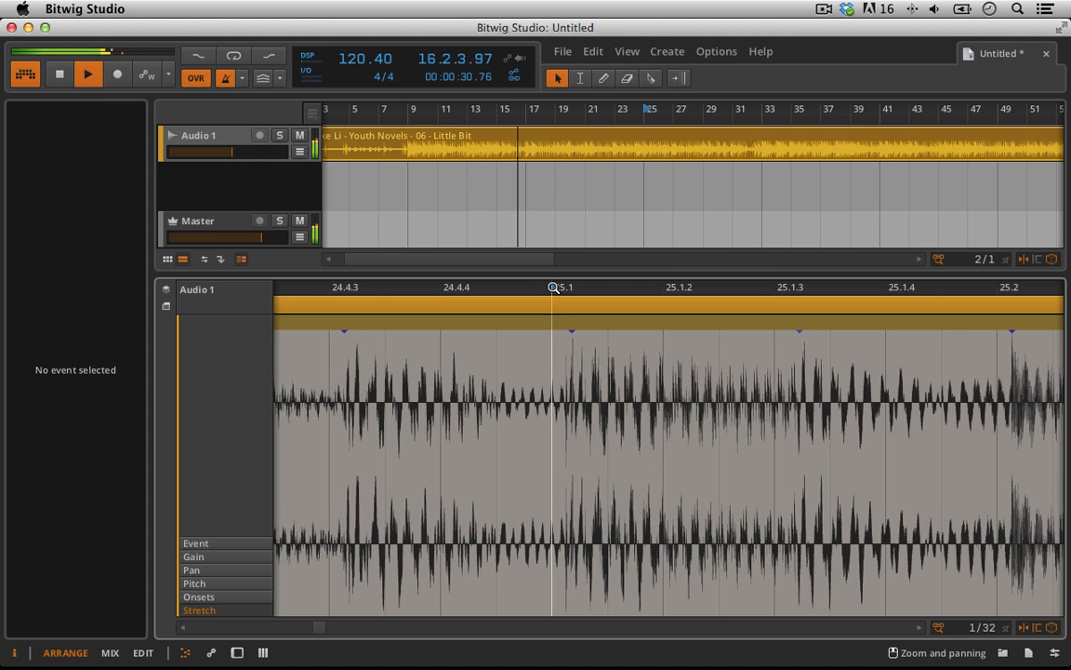
pyautogui.click(554, 287)
pyautogui.press('space')
pyautogui.press('space')
pyautogui.press('space')
pyautogui.press('space')
pyautogui.press('space')
pyautogui.press('space')
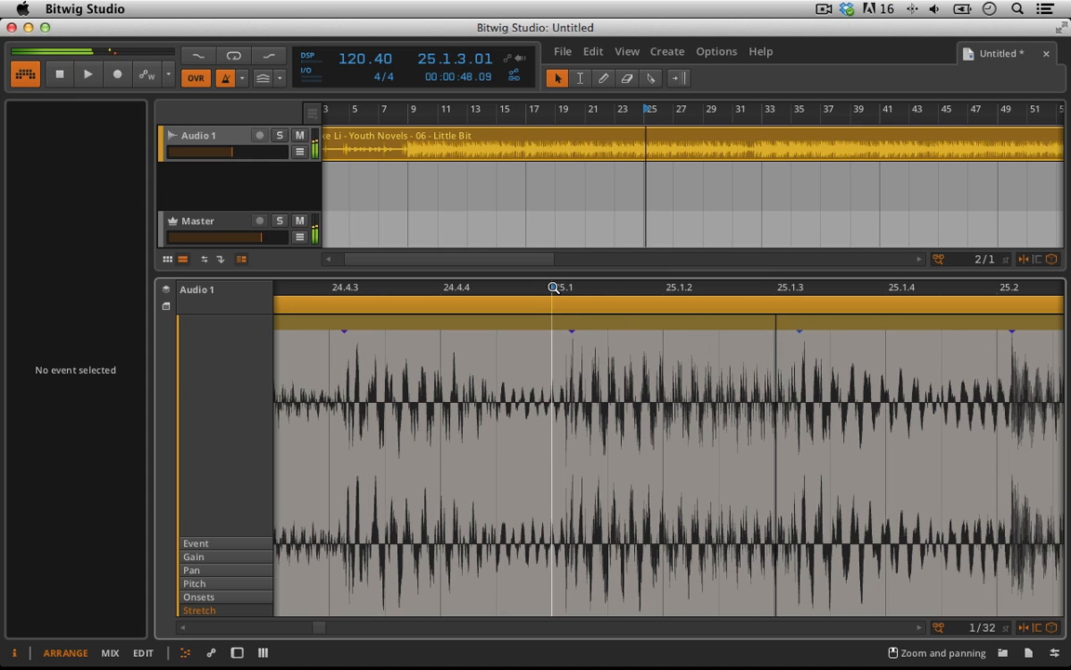
# Add a stretch beat marker at the late downbeat just after 25.1 and move it onto the 25.1 grid line.
pyautogui.moveTo(577, 288); pyautogui.dragTo(617, 290)
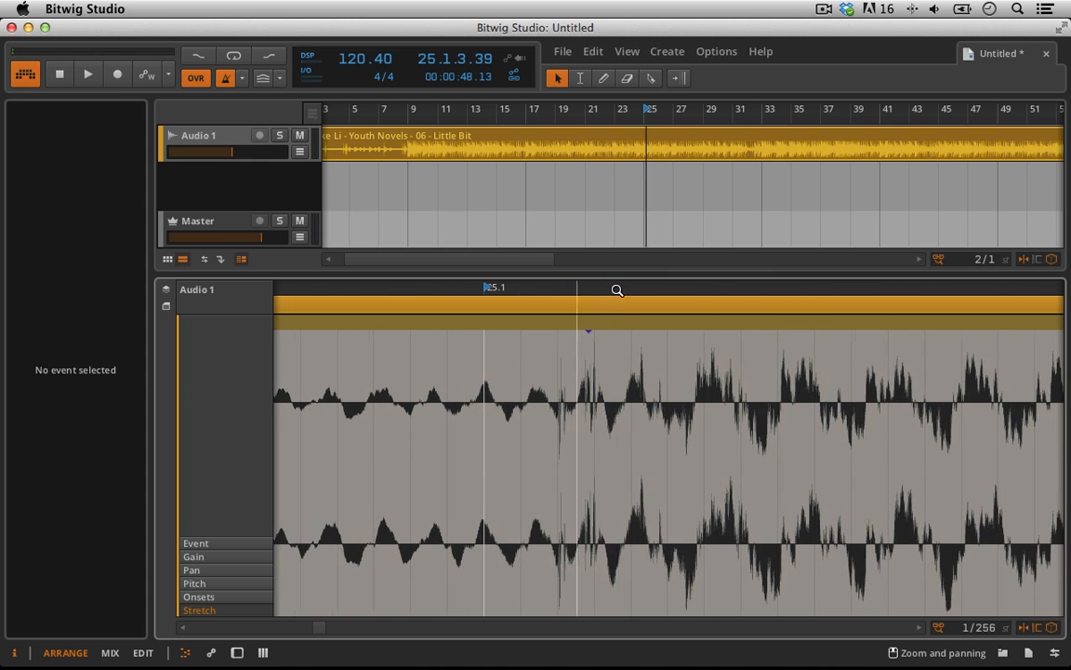
pyautogui.doubleClick(558, 435)
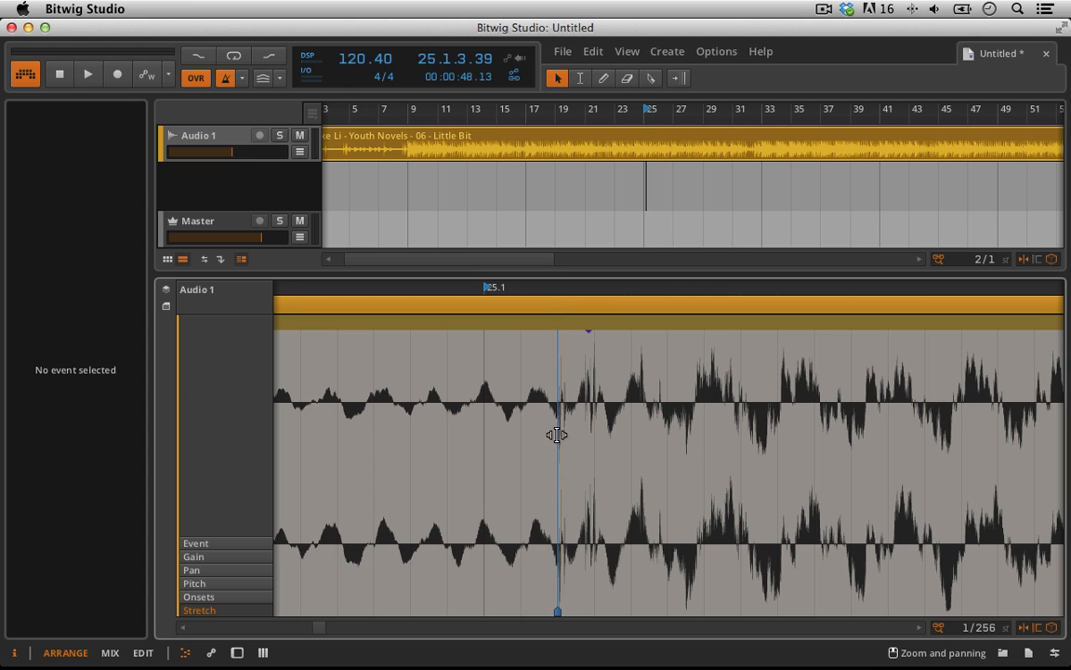
pyautogui.click(555, 612)
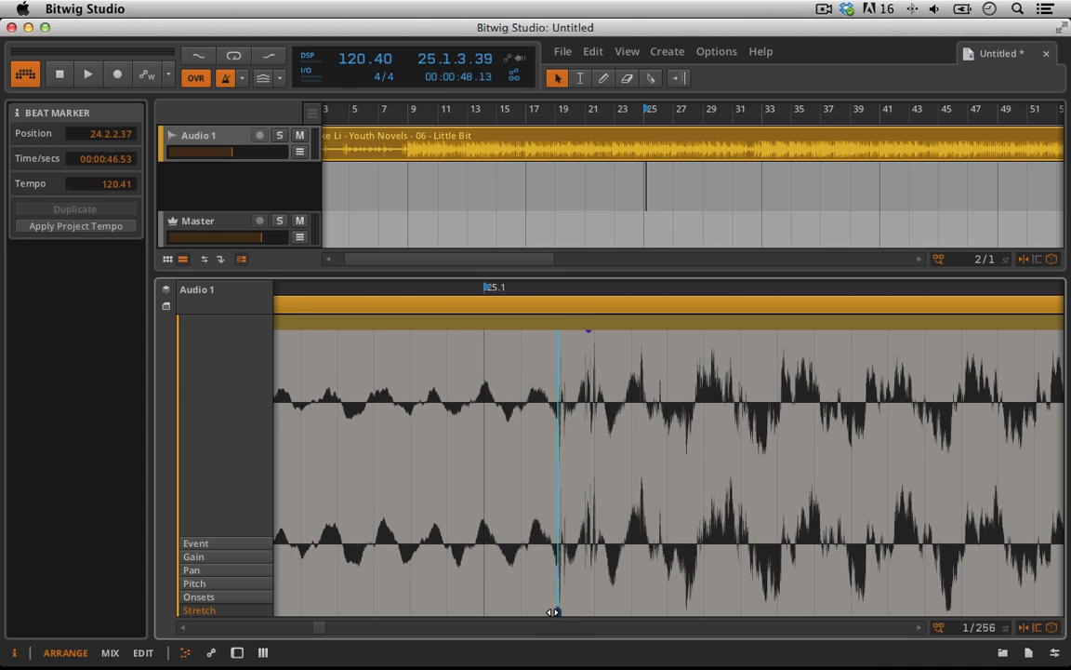
pyautogui.moveTo(552, 612); pyautogui.dragTo(484, 612)
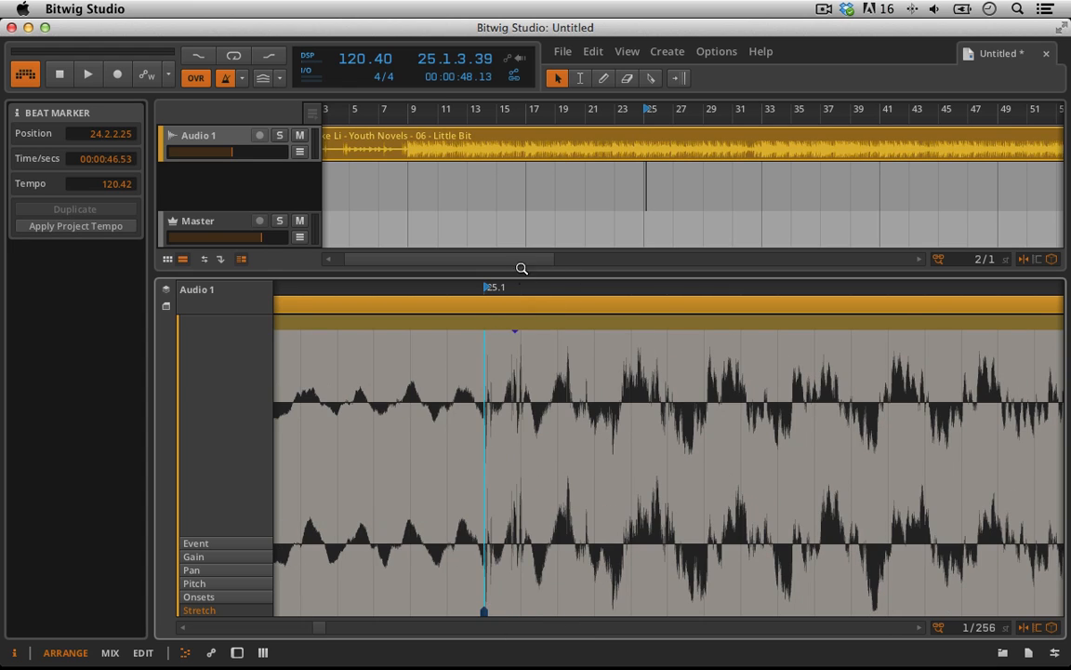
# Play from 25.1 with the metronome past bar 29 to check the corrected downbeats.
pyautogui.moveTo(516, 287); pyautogui.dragTo(555, 182)
pyautogui.press('space')
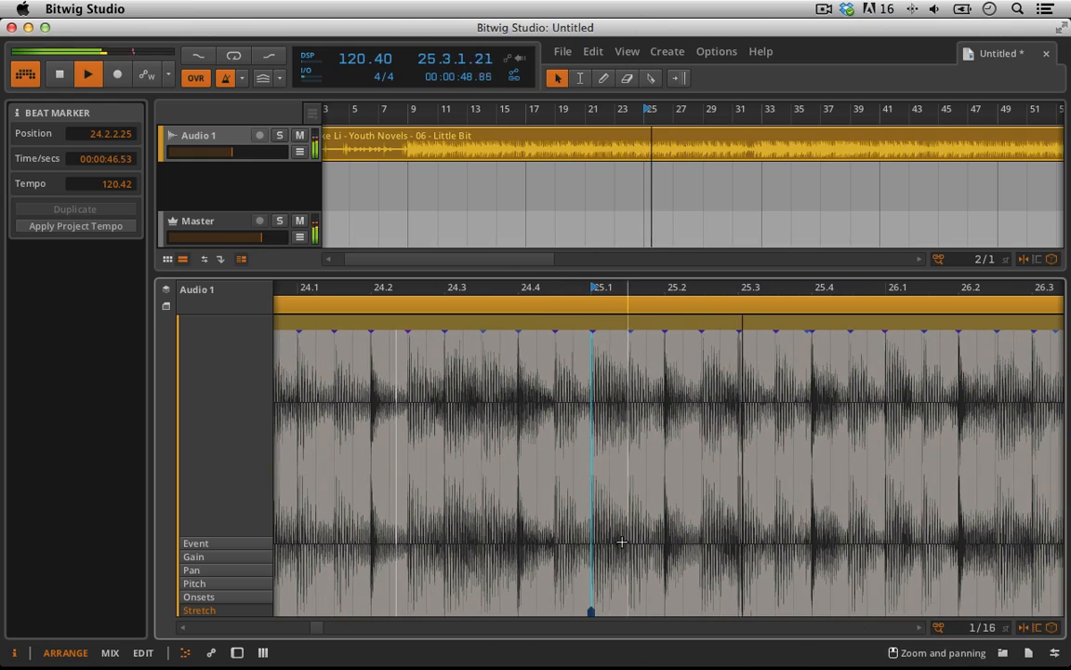
pyautogui.moveTo(751, 484); pyautogui.dragTo(437, 586)
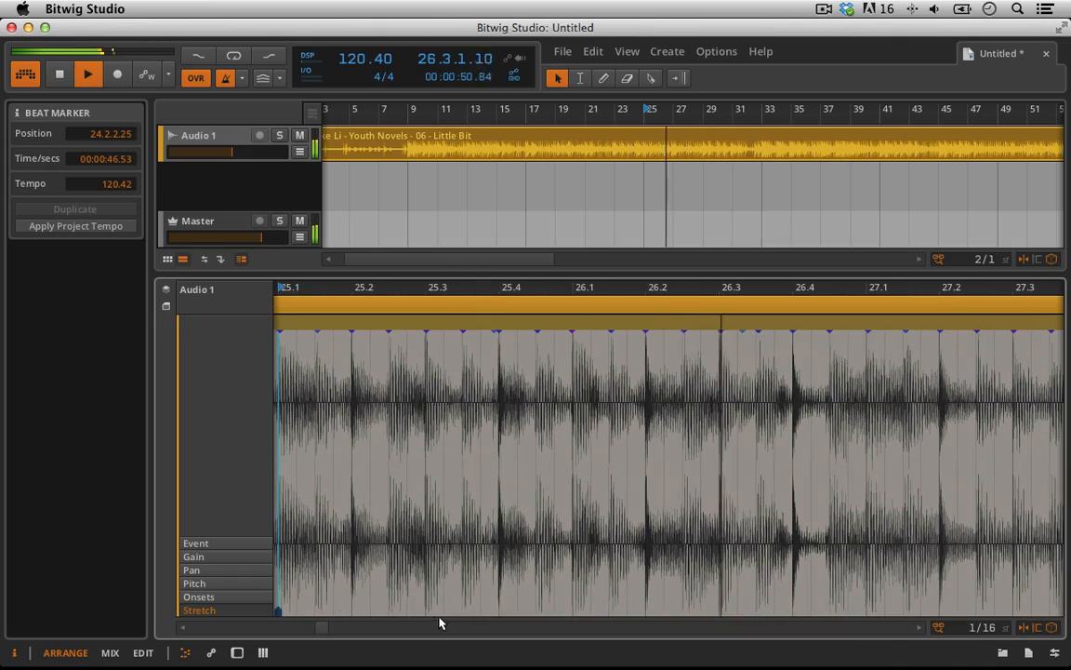
pyautogui.moveTo(502, 287); pyautogui.dragTo(375, 288)
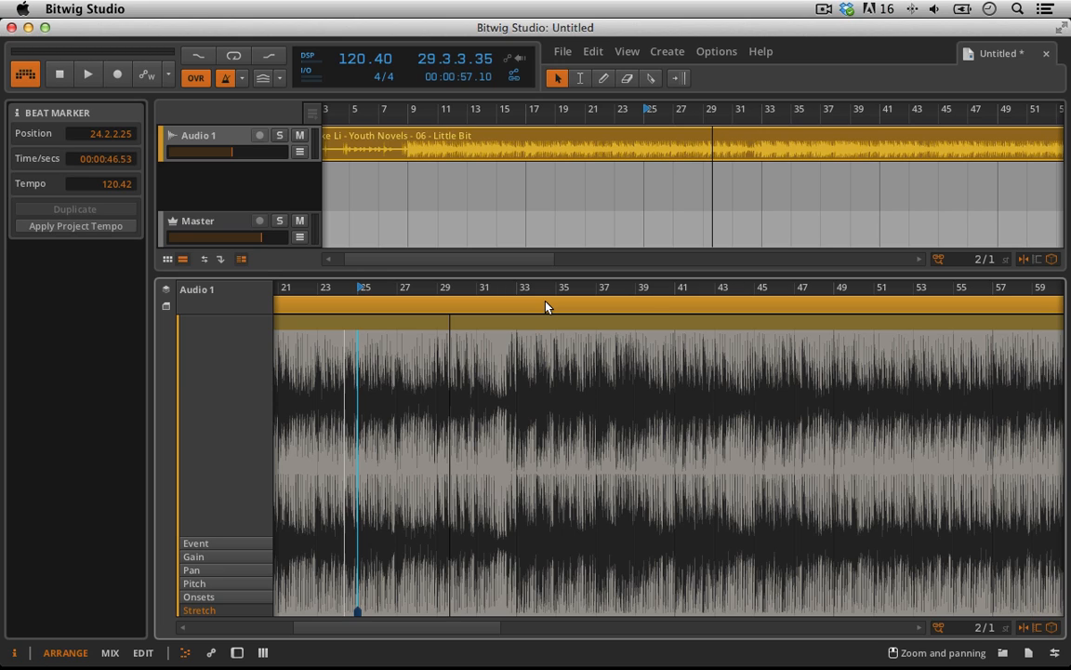
# Locate the song's re-entry near bar 97 and play from 96.3 into bar 97 to check its downbeat against the metronome.
pyautogui.moveTo(648, 288); pyautogui.dragTo(647, 428)
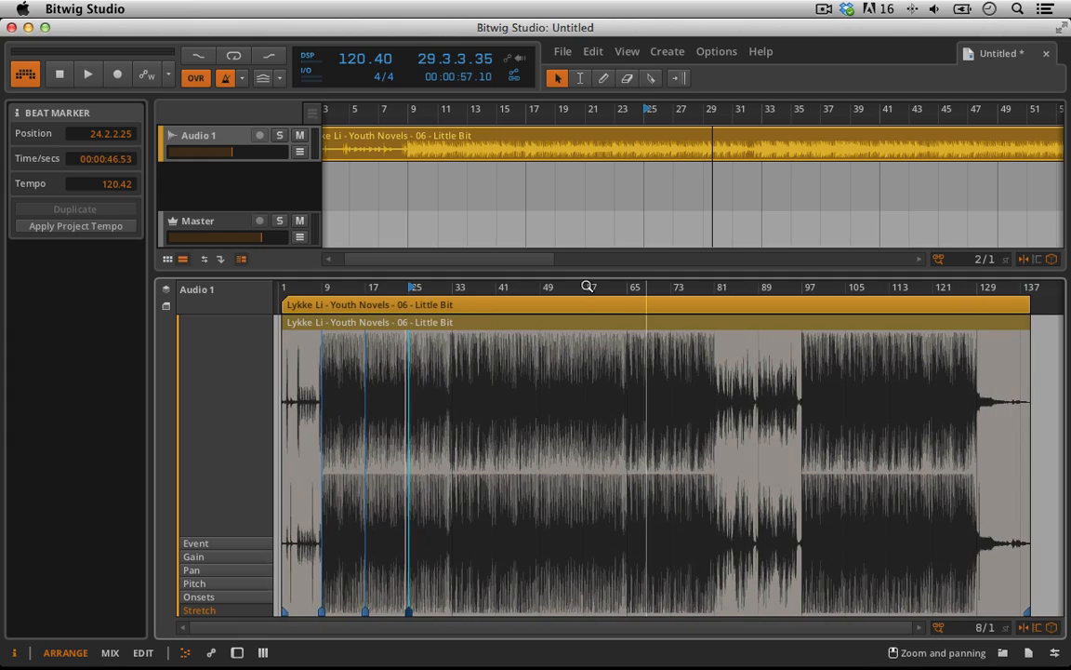
pyautogui.moveTo(802, 289); pyautogui.dragTo(805, 419)
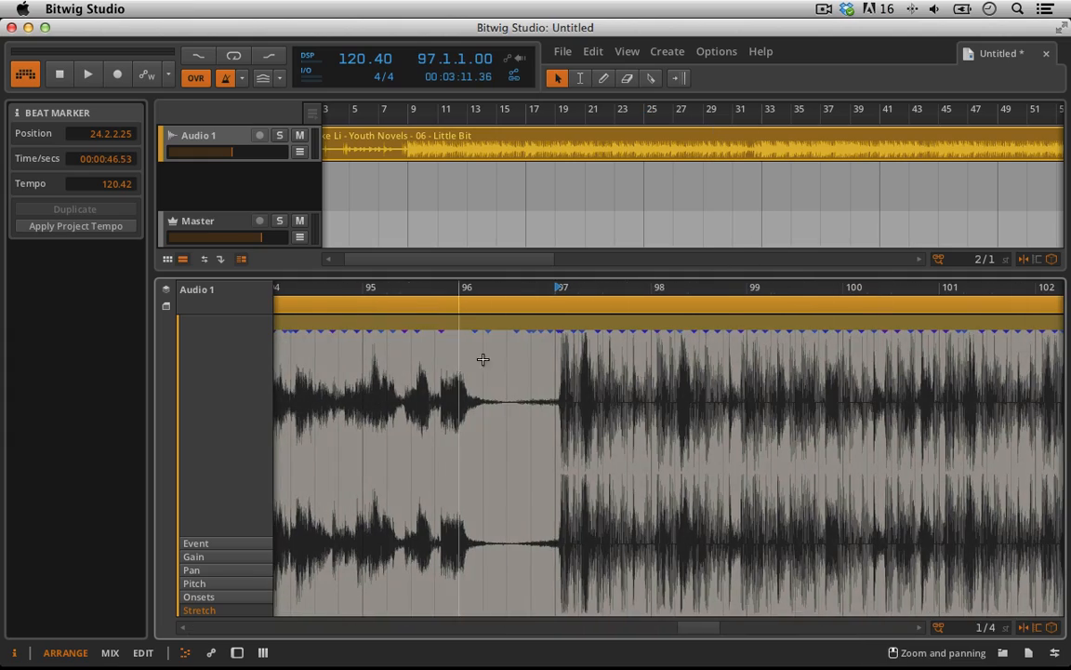
pyautogui.scroll(5, 529, 295)
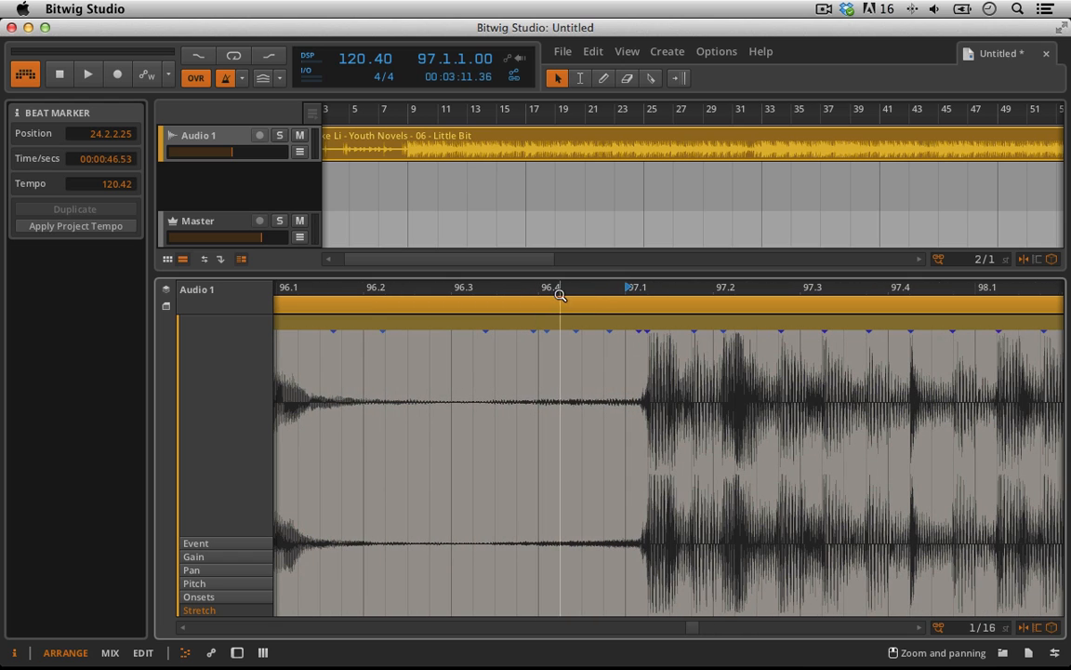
pyautogui.click(452, 292)
pyautogui.press('space')
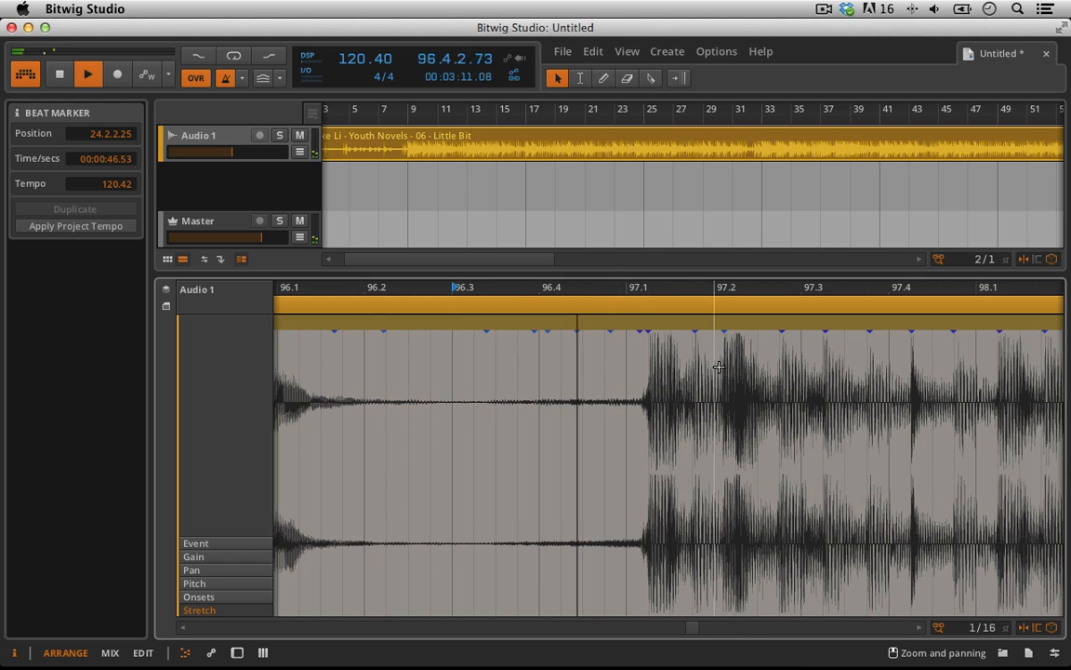
pyautogui.press('space')
pyautogui.scroll(3, 651, 310)
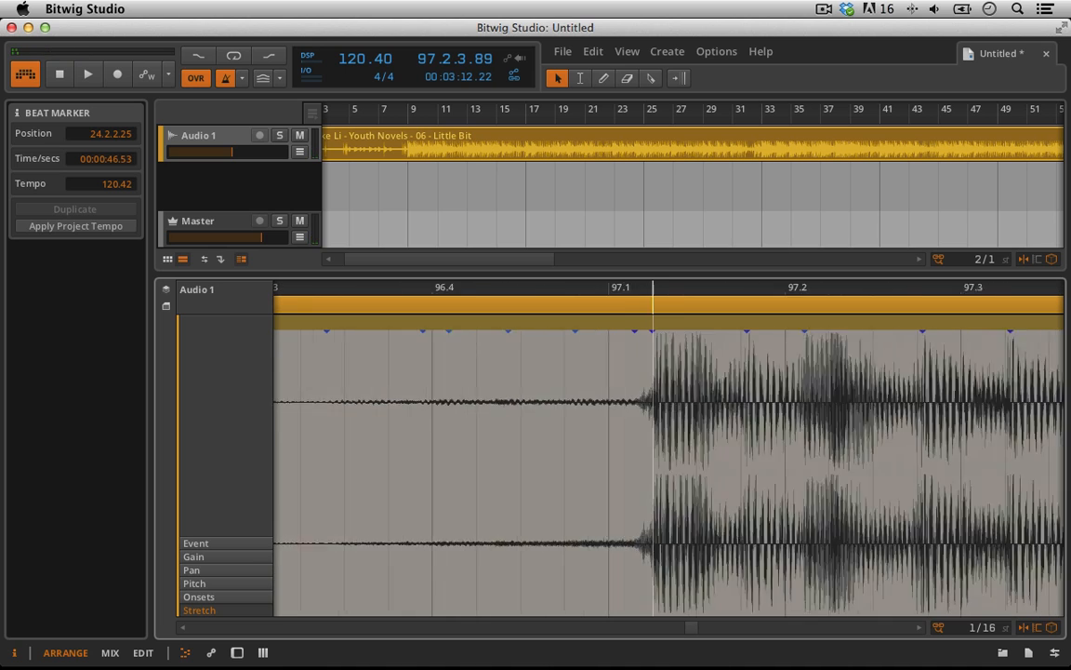
# Add a stretch beat marker at the late downbeat after 97.1 and move it onto the 97.1 grid line.
pyautogui.doubleClick(655, 411)
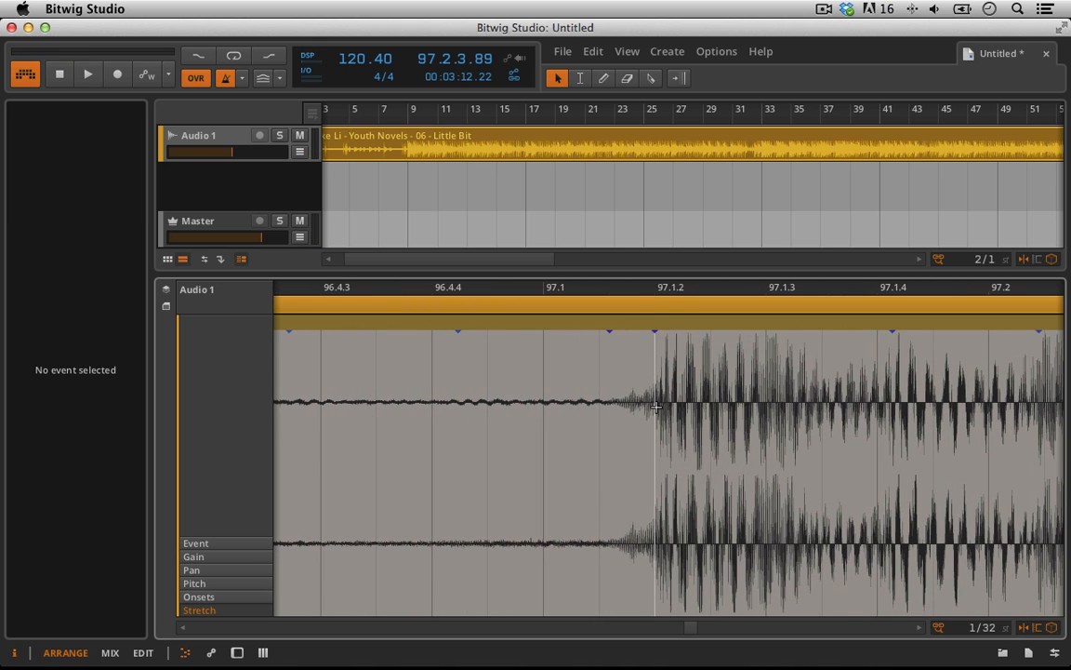
pyautogui.click(656, 612)
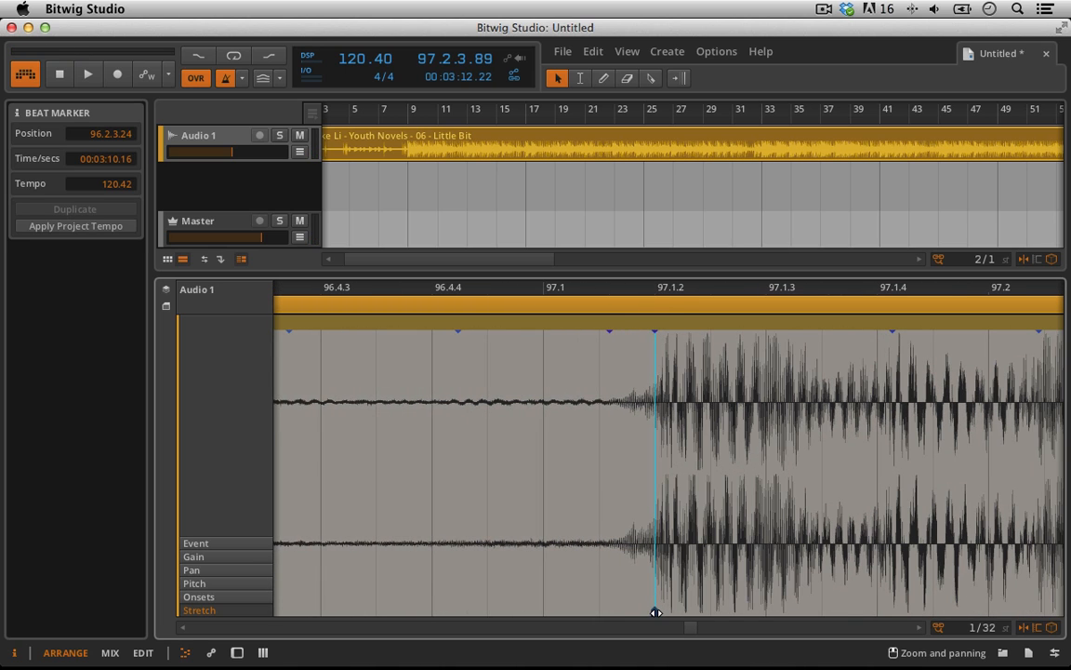
pyautogui.moveTo(656, 612); pyautogui.dragTo(543, 610)
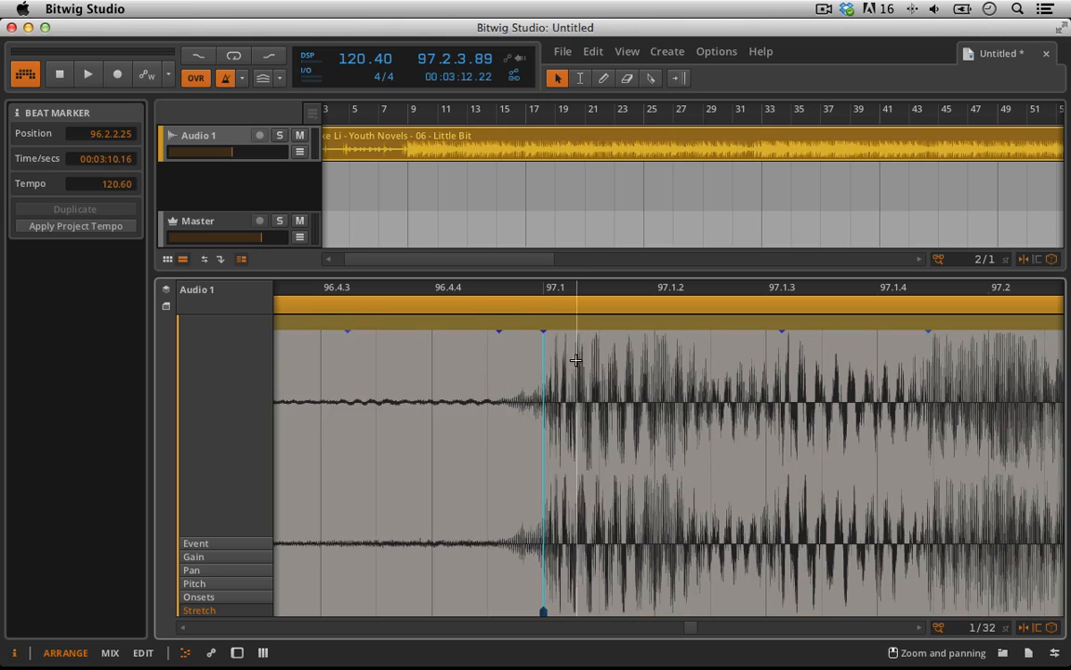
# Play from about bar 91 through the re-entry at bar 97 to check the timing against the metronome.
pyautogui.moveTo(559, 366); pyautogui.dragTo(652, 273)
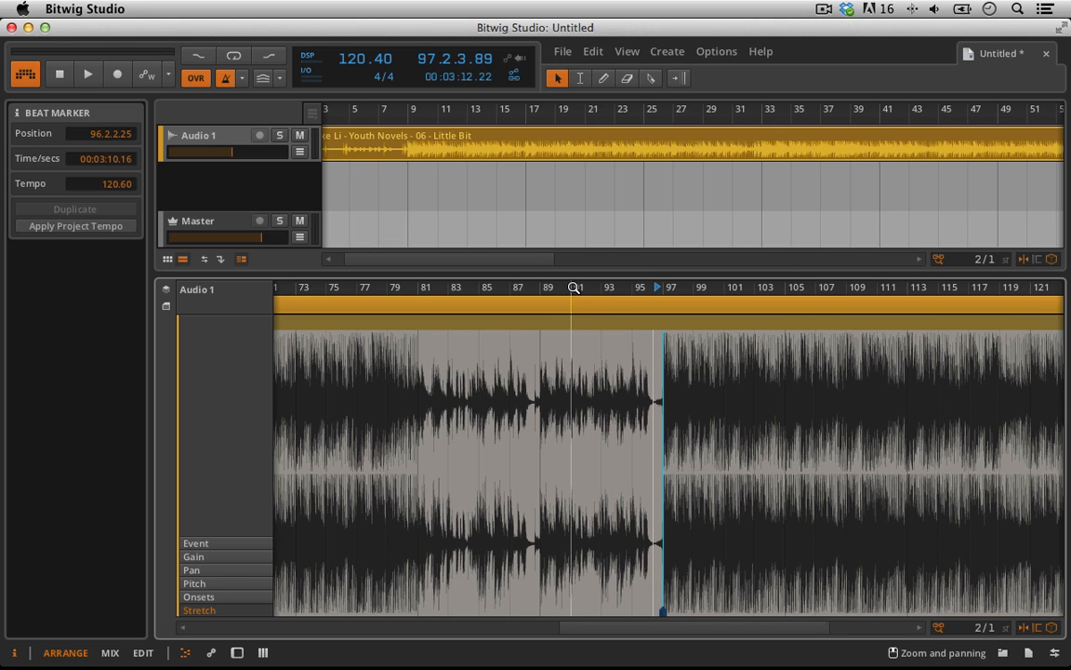
pyautogui.moveTo(574, 287); pyautogui.dragTo(576, 287)
pyautogui.press('space')
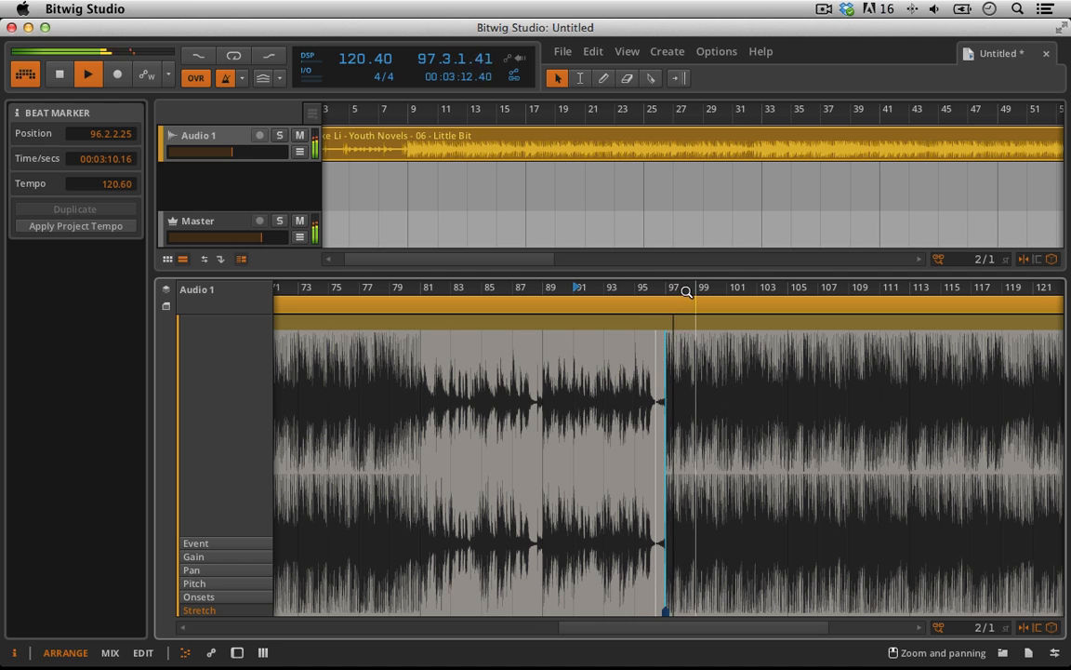
pyautogui.moveTo(686, 292); pyautogui.dragTo(649, 350)
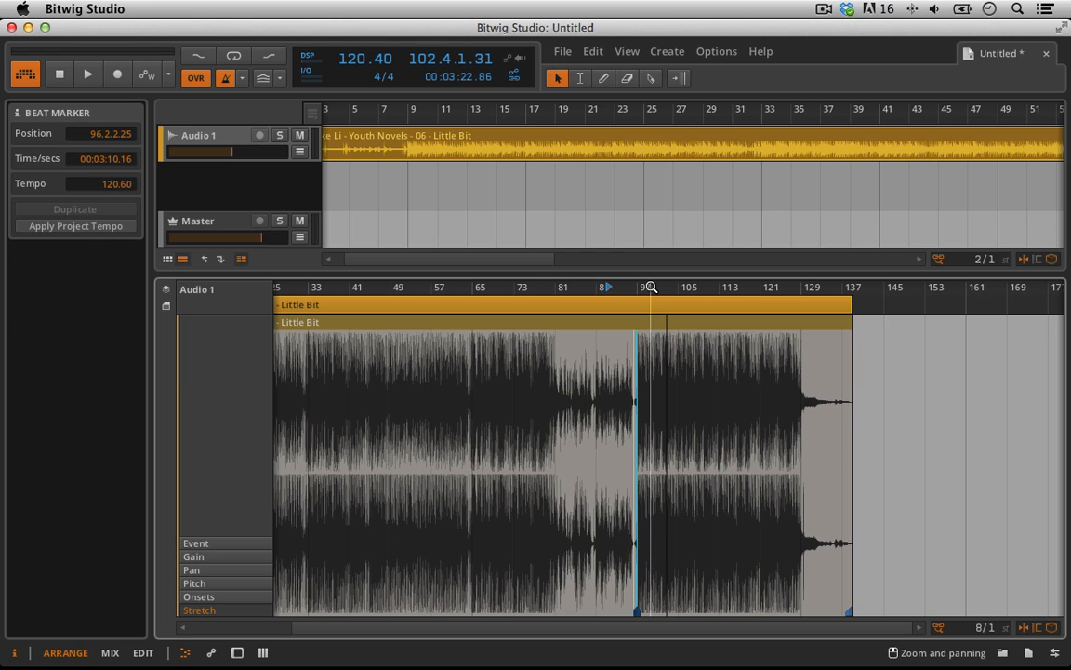
pyautogui.click(391, 135)
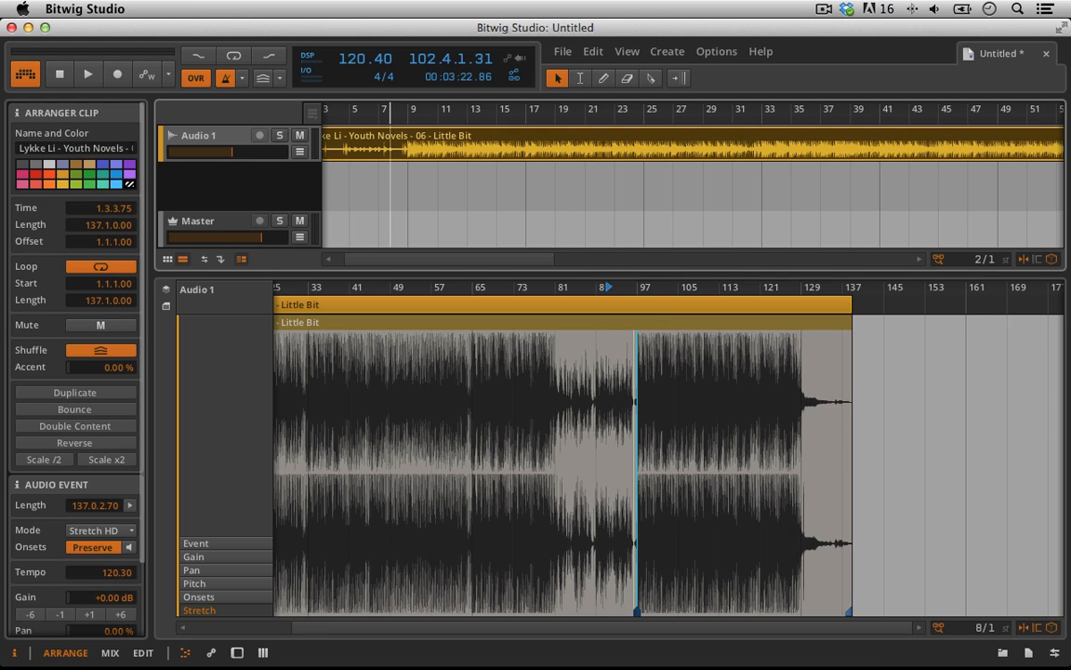
pyautogui.moveTo(390, 110); pyautogui.dragTo(394, 110)
pyautogui.moveTo(394, 114); pyautogui.dragTo(401, 115)
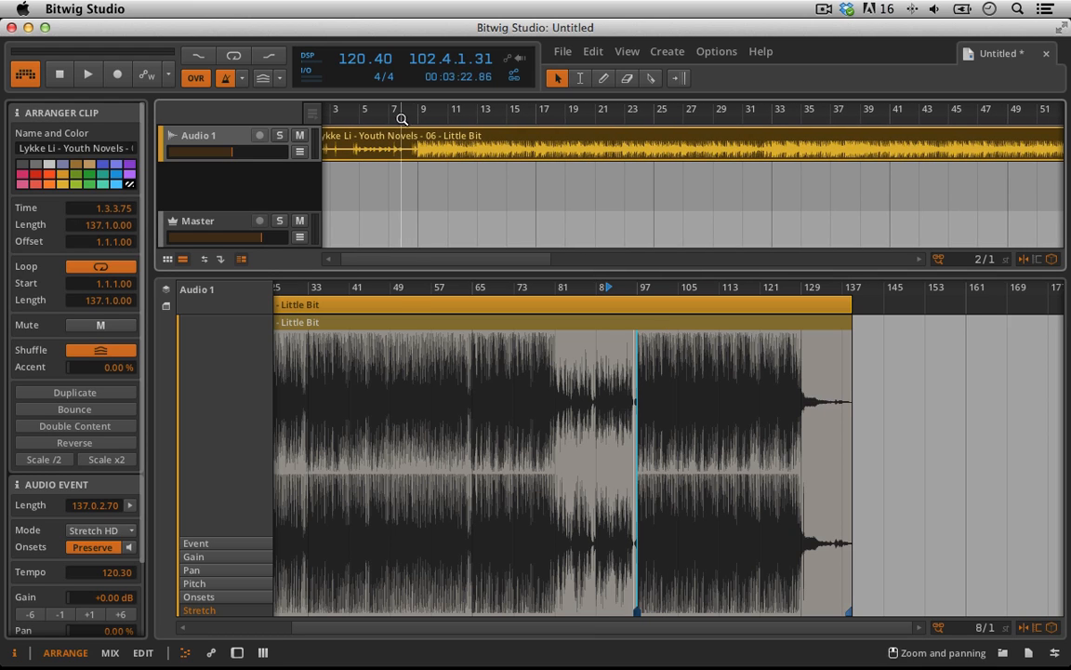
# Play the middle of the song from bar 57 past bar 65 with the metronome to check that the beats stay on the grid.
pyautogui.moveTo(397, 283); pyautogui.dragTo(435, 251)
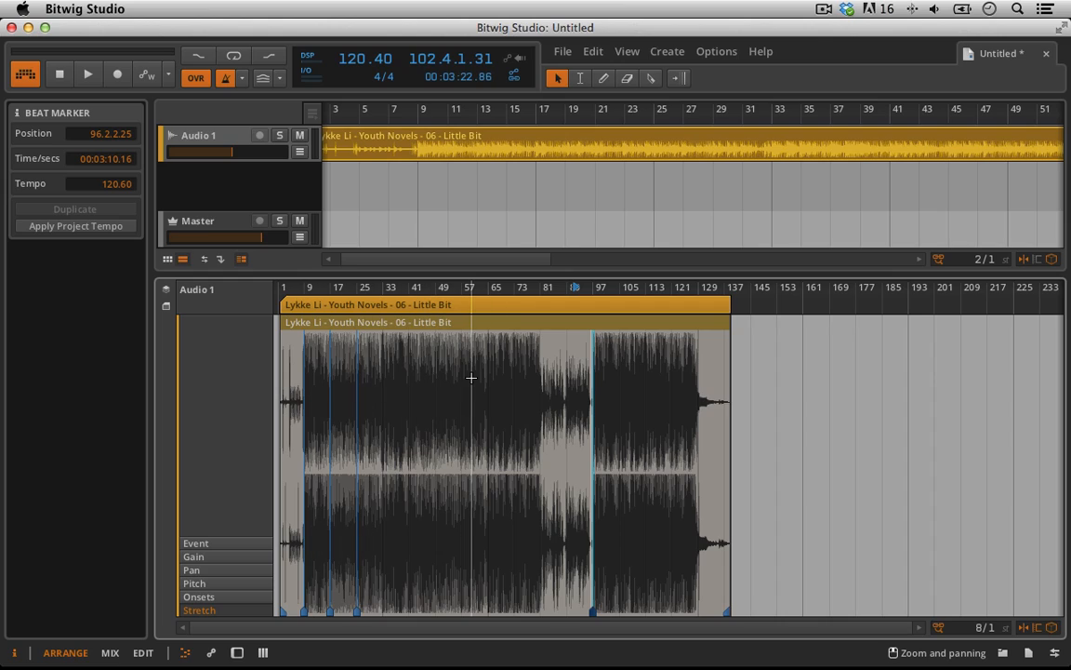
pyautogui.moveTo(475, 289); pyautogui.dragTo(591, 364)
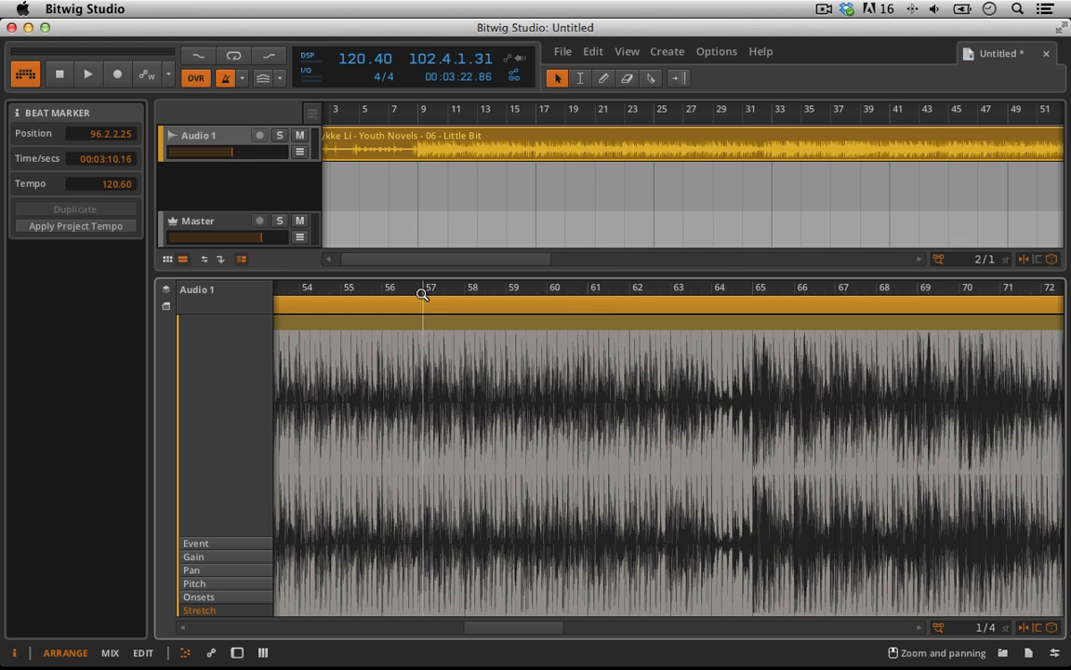
pyautogui.moveTo(422, 294); pyautogui.dragTo(423, 294)
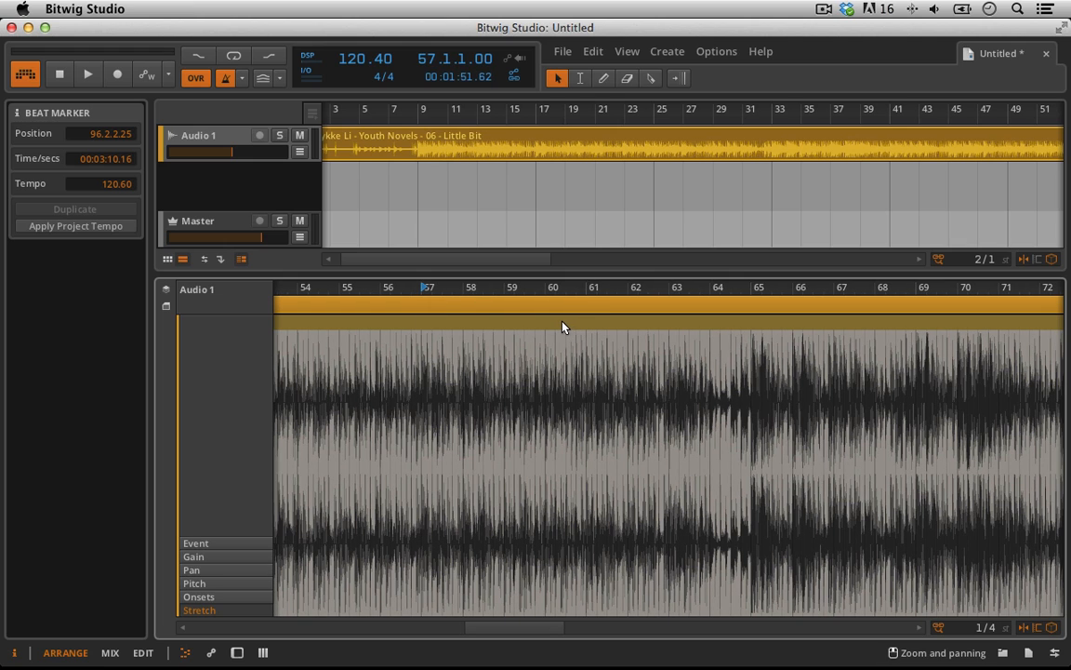
pyautogui.press('space')
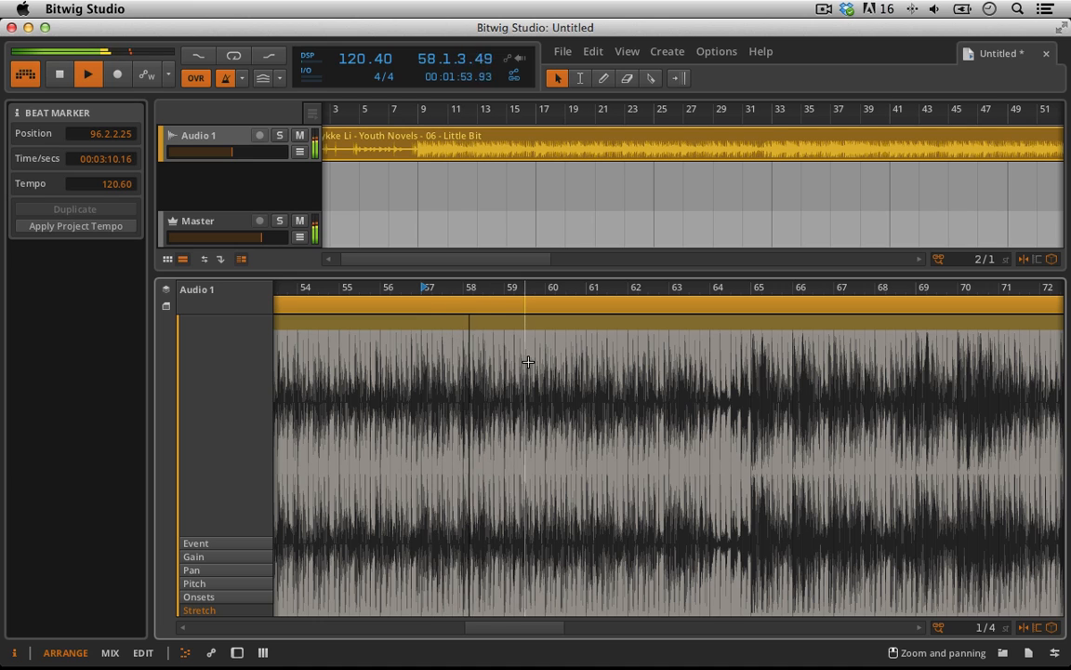
pyautogui.hscroll(3, 527, 361)
pyautogui.hscroll(2, 527, 362)
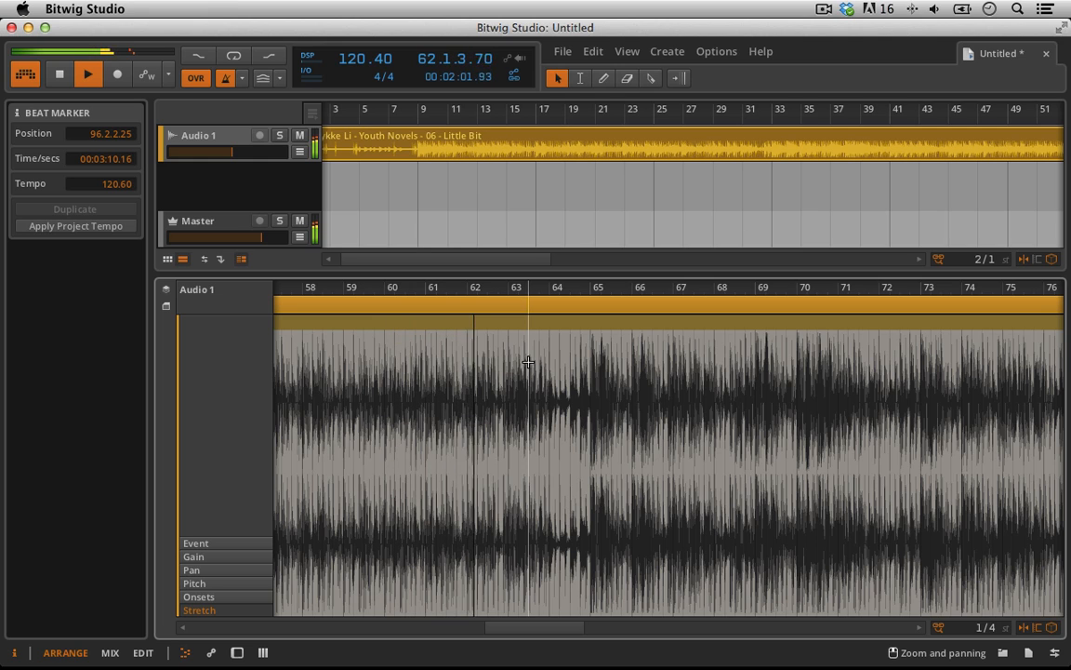
pyautogui.hscroll(3, 529, 363)
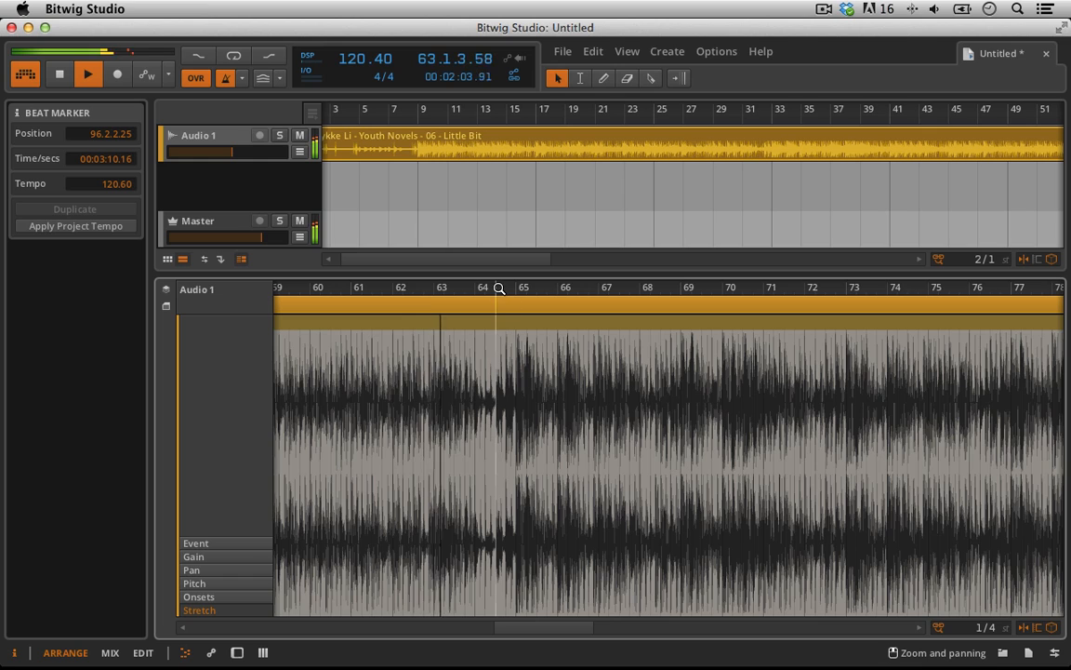
pyautogui.moveTo(499, 289); pyautogui.dragTo(497, 292)
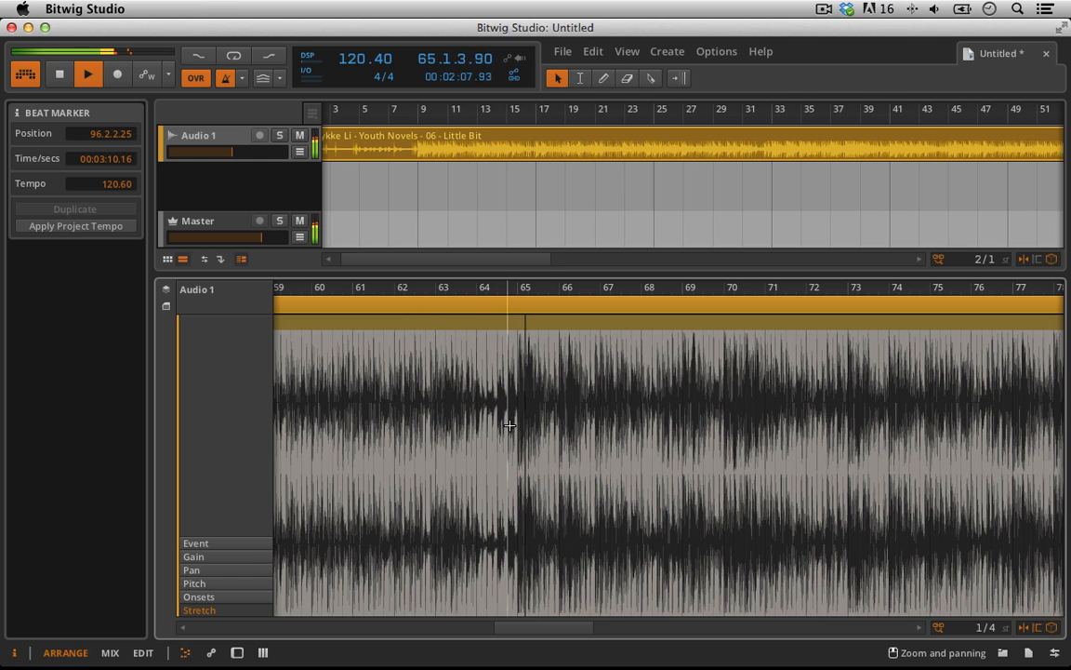
pyautogui.press('space')
# Select the range from 65.1 to 66.1 in the audio clip, set it as the playback loop, and play it from 65.1.
pyautogui.moveTo(527, 288)
pyautogui.mouseDown()
pyautogui.moveTo(521, 277)
pyautogui.moveTo(517, 374)
pyautogui.mouseUp()
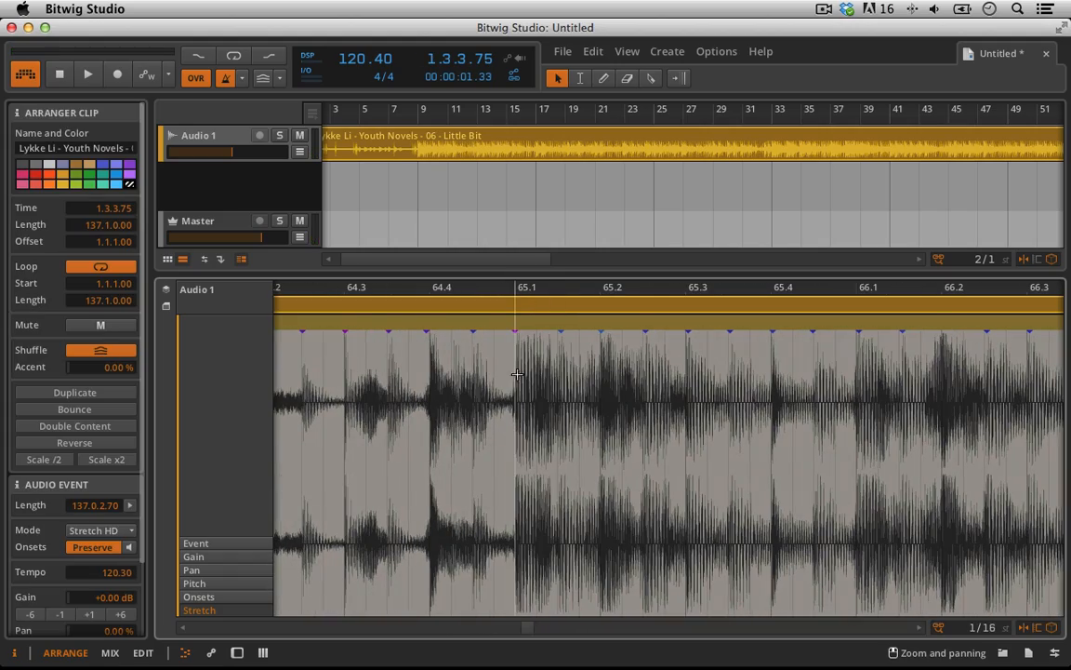
pyautogui.click(516, 372)
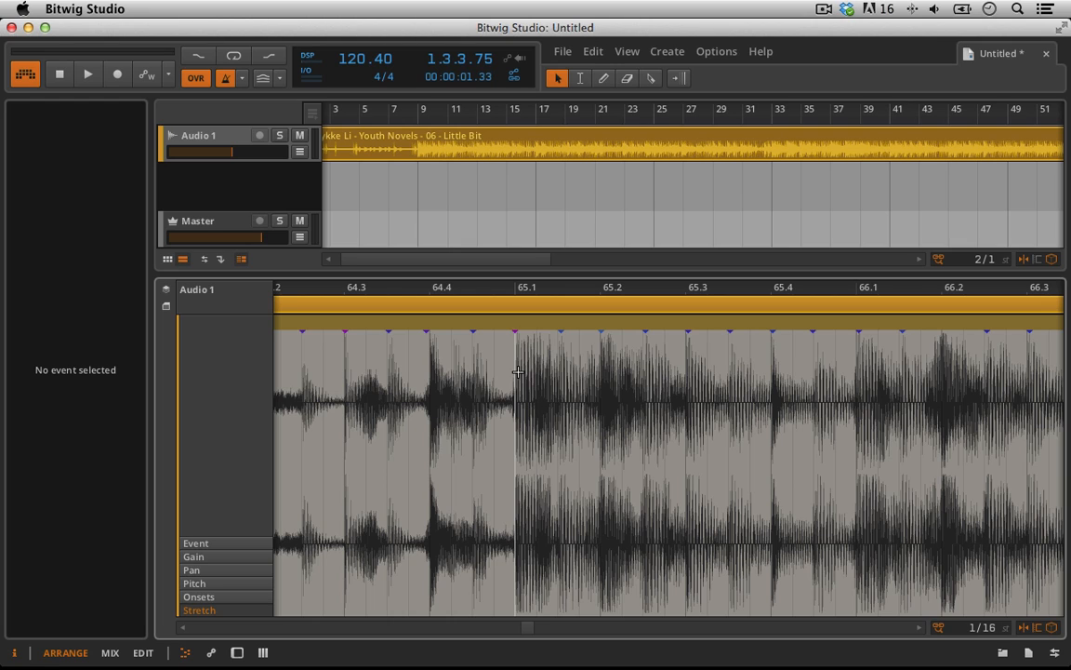
pyautogui.moveTo(518, 372); pyautogui.dragTo(850, 372)
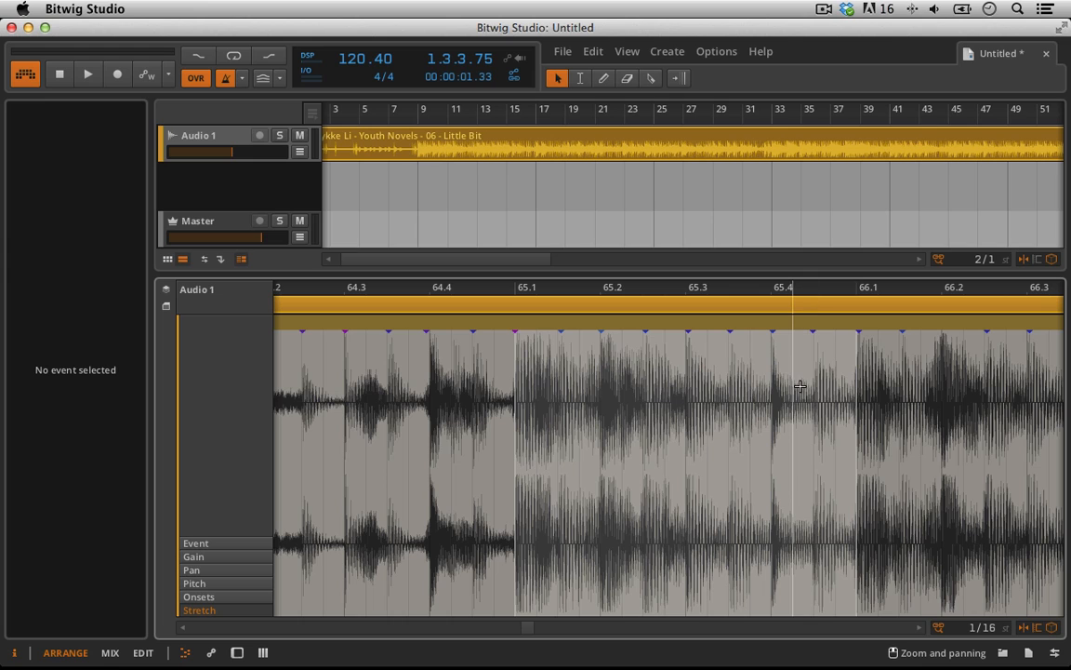
pyautogui.press('l')
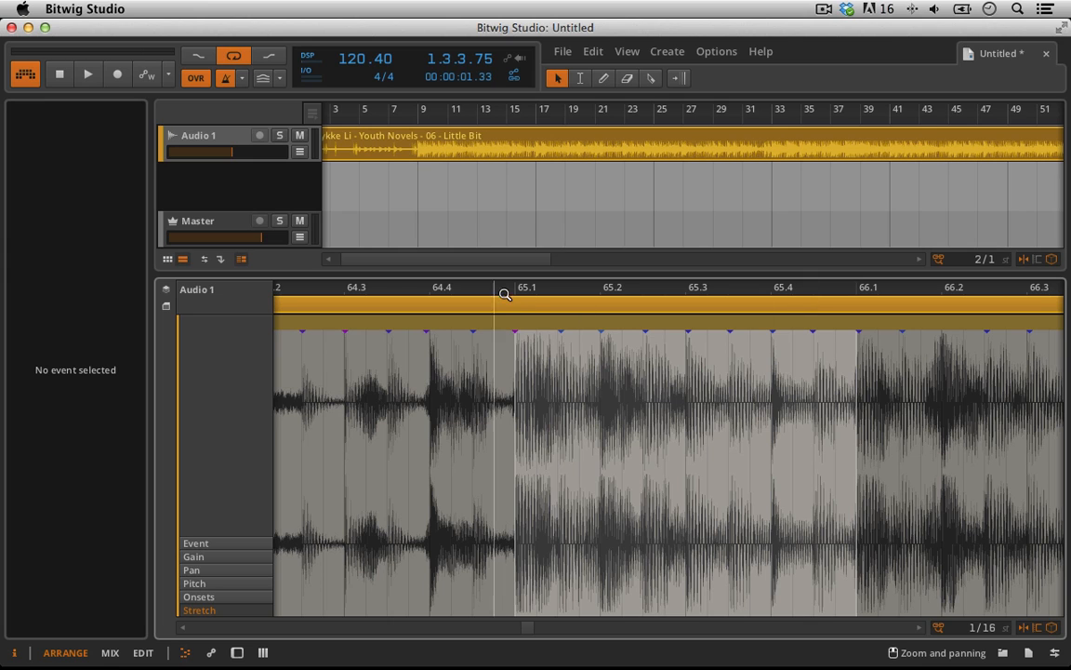
pyautogui.moveTo(507, 294); pyautogui.dragTo(505, 294)
pyautogui.press('space')
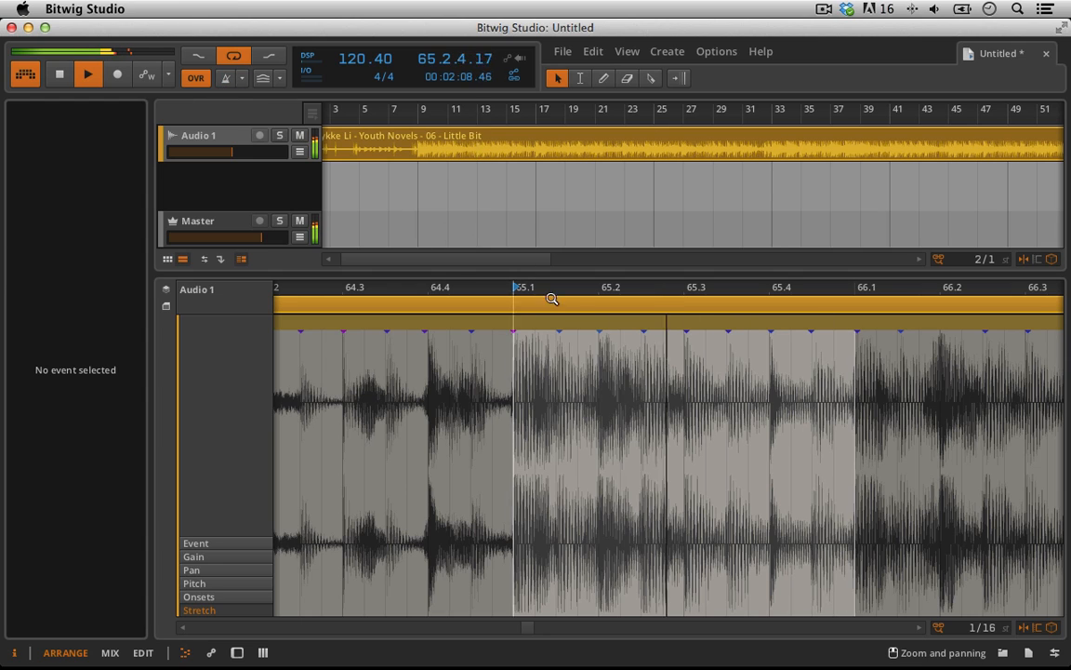
# Extend the arranger loop region to about four bars, from bar 65 to bar 69.
pyautogui.moveTo(575, 292); pyautogui.dragTo(383, 281)
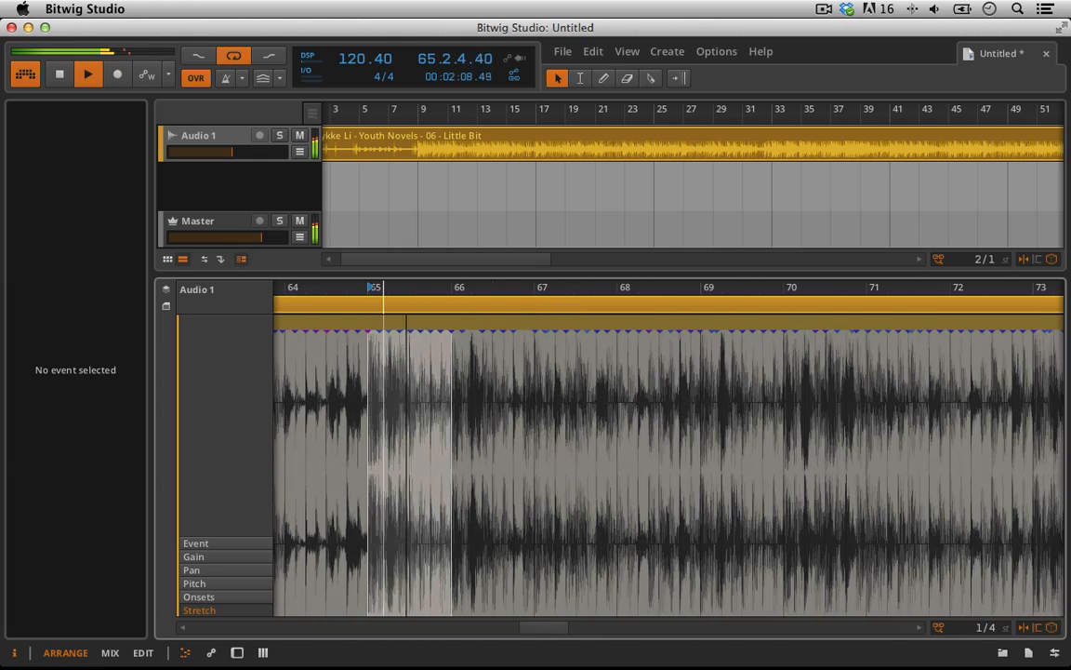
pyautogui.moveTo(545, 113); pyautogui.dragTo(410, 95)
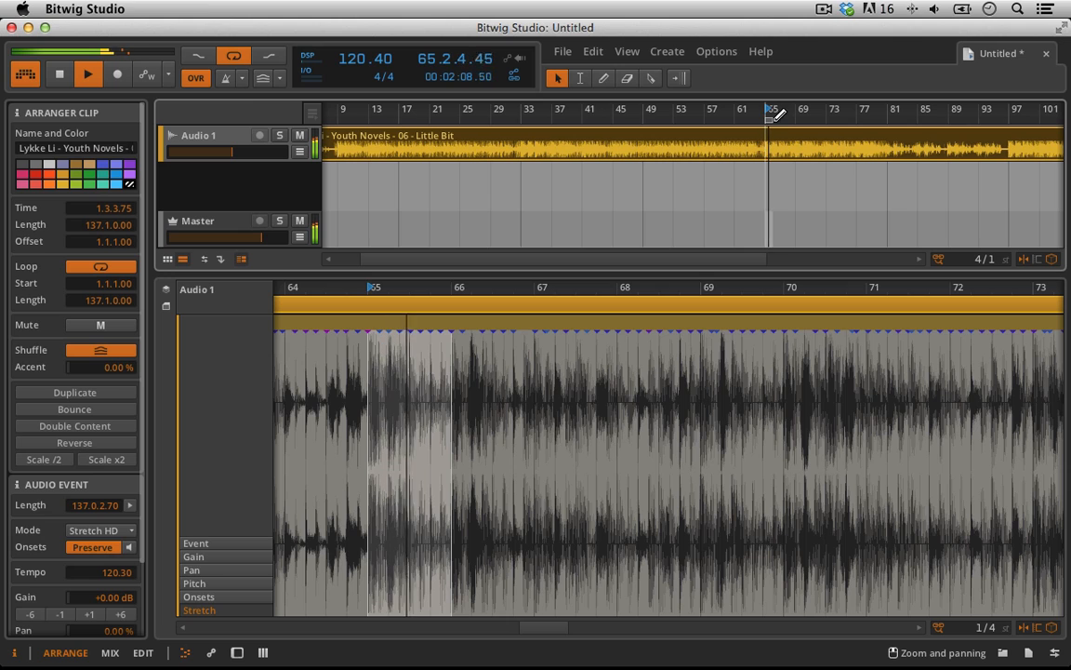
pyautogui.moveTo(768, 118); pyautogui.dragTo(649, 129)
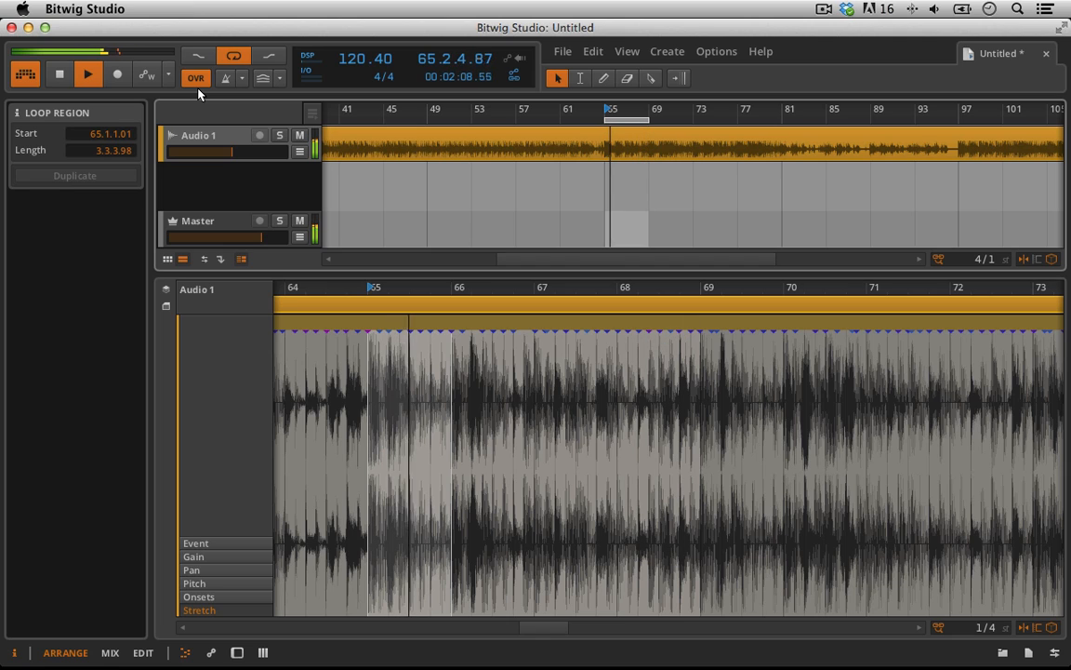
# Stop playback and split the Audio 1 clip at the loop region boundaries at bars 65 and 69.
pyautogui.press('space')
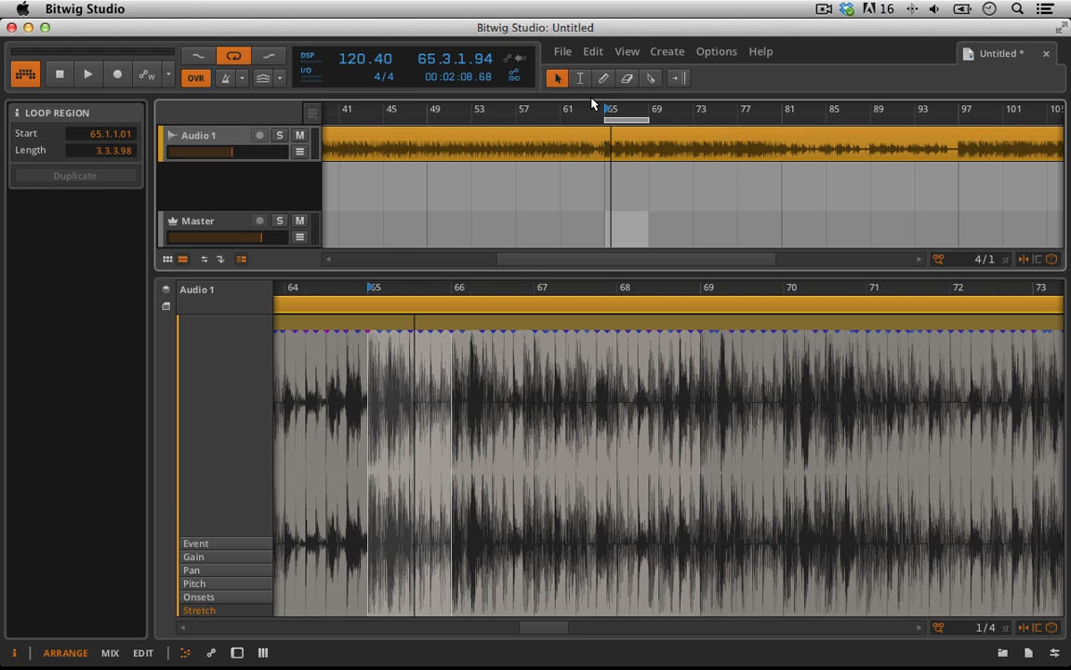
pyautogui.moveTo(610, 108); pyautogui.dragTo(615, 144)
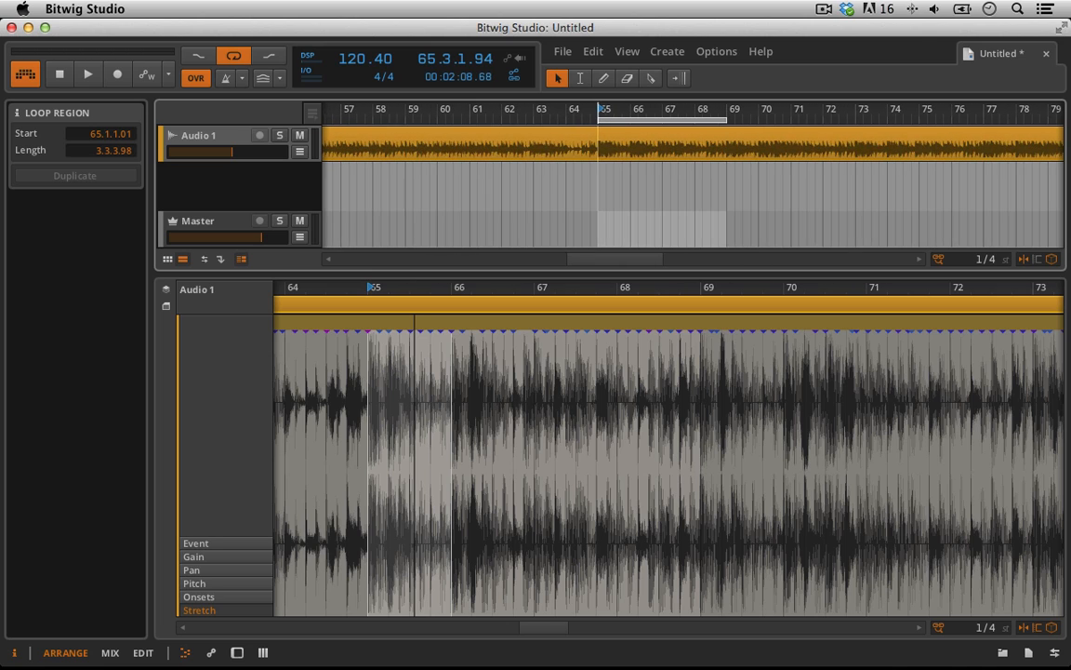
pyautogui.click(581, 78)
pyautogui.rightClick(625, 142)
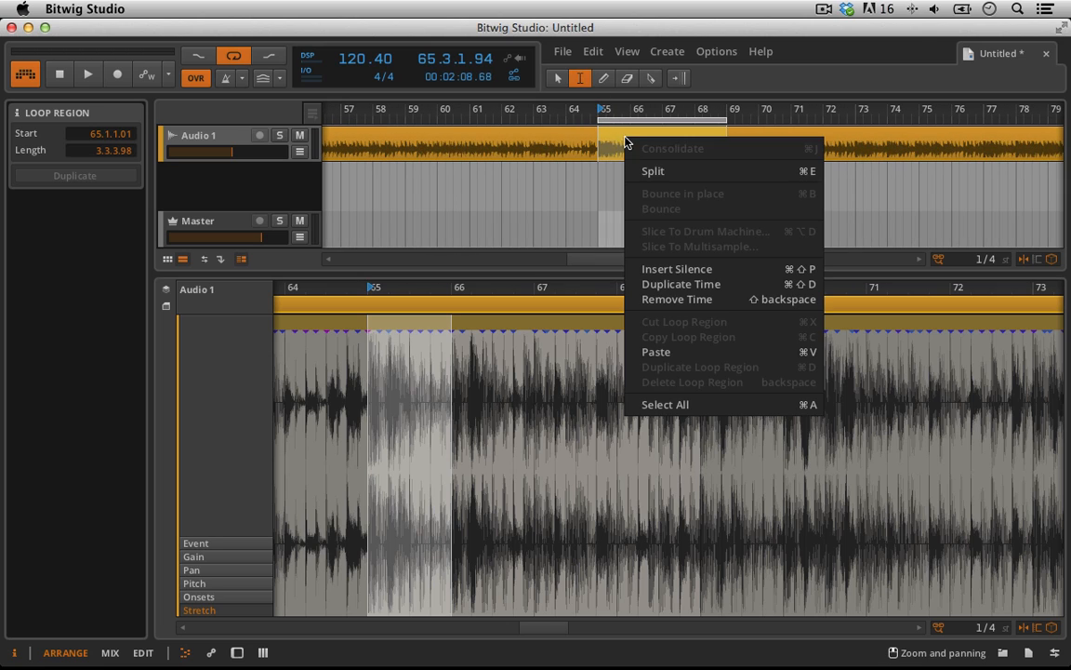
pyautogui.click(672, 170)
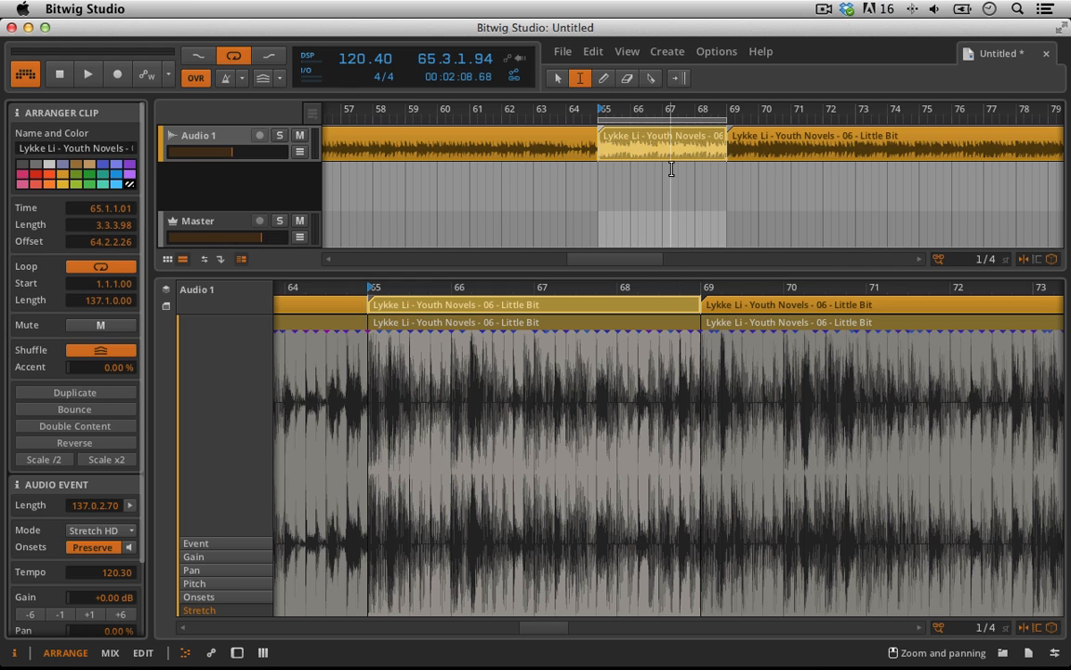
# Copy the split region from bar 65 to 69 and paste it into Audio 1's Scene 1 slot in the clip launcher.
pyautogui.click(632, 140)
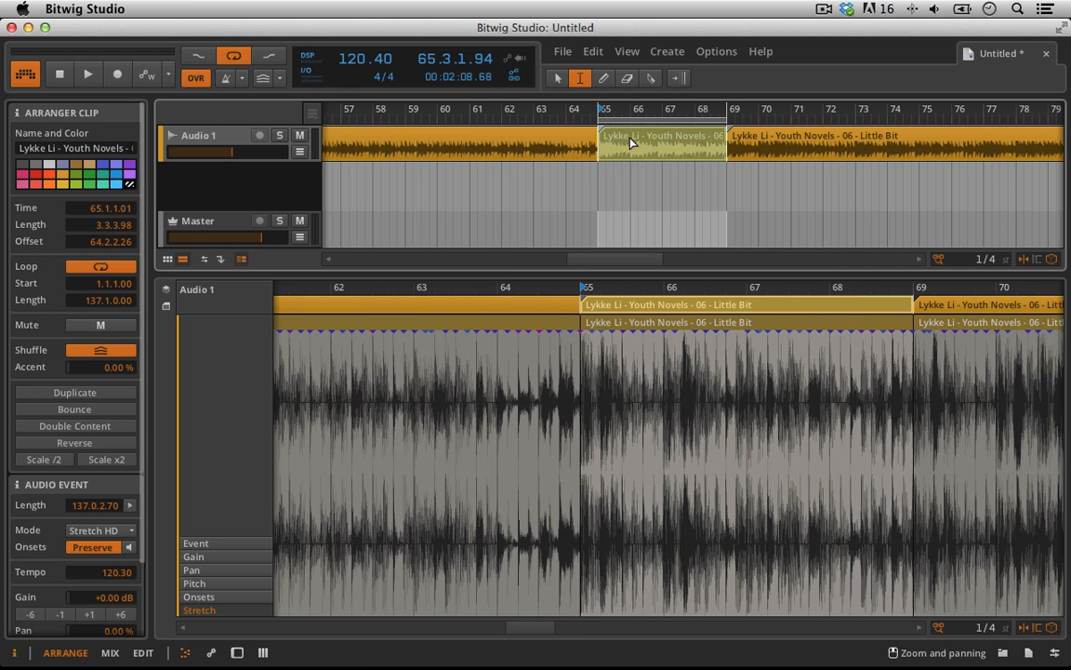
pyautogui.rightClick(631, 142)
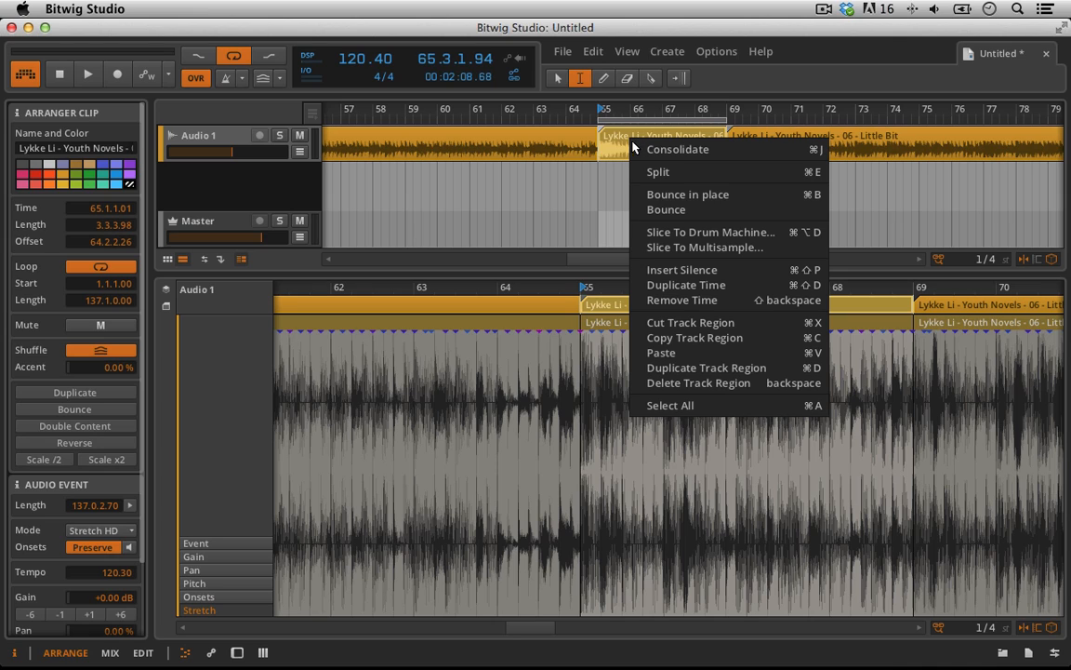
pyautogui.click(699, 337)
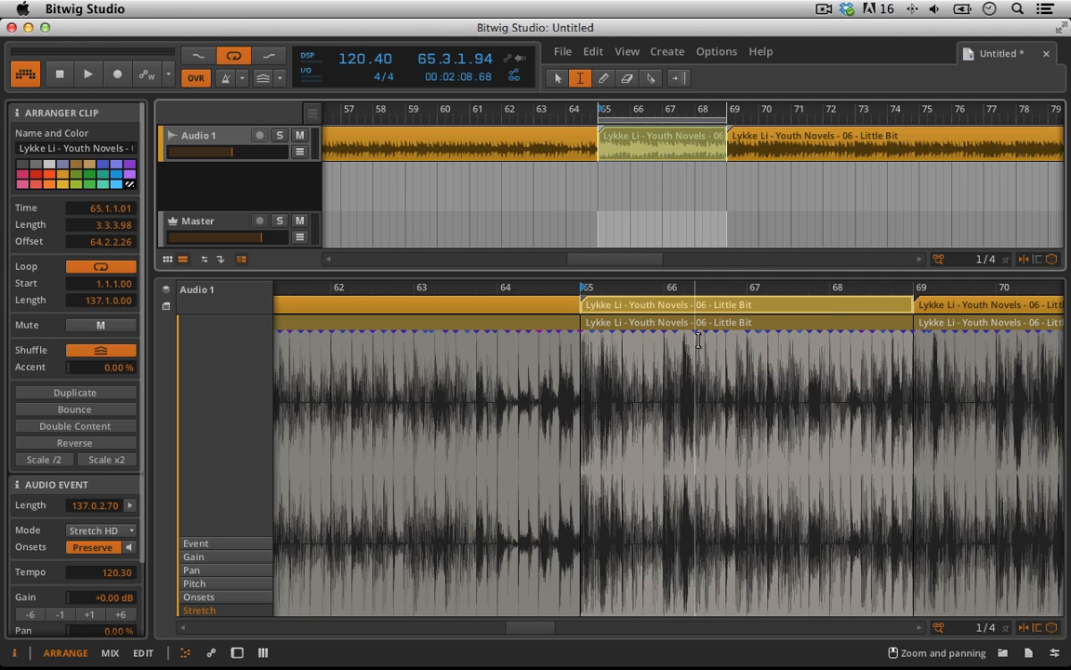
pyautogui.click(110, 652)
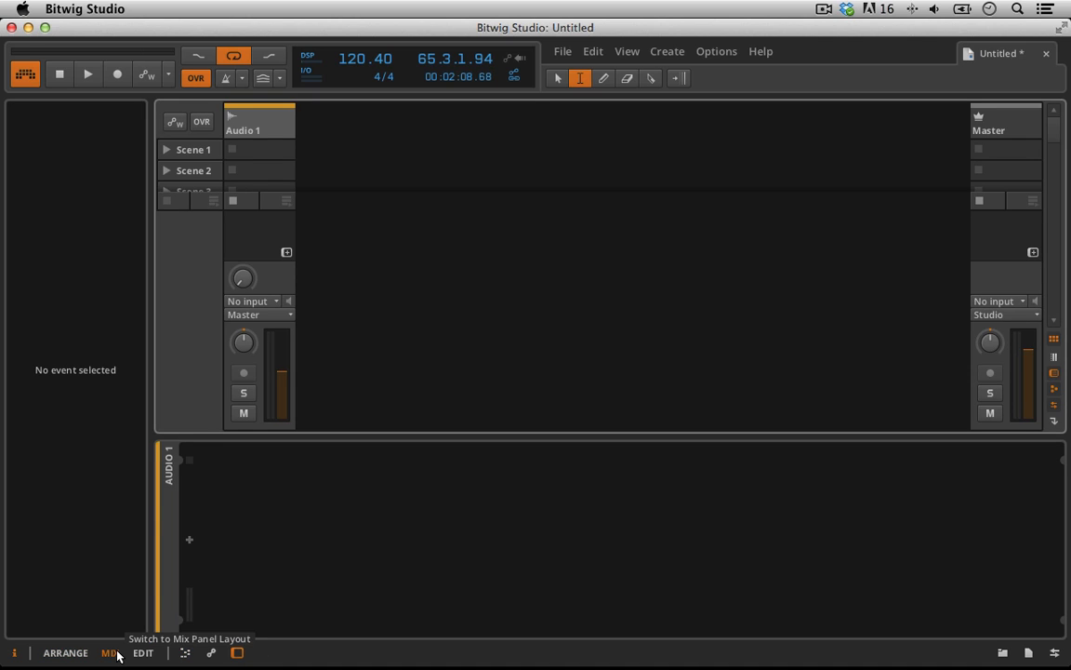
pyautogui.click(67, 652)
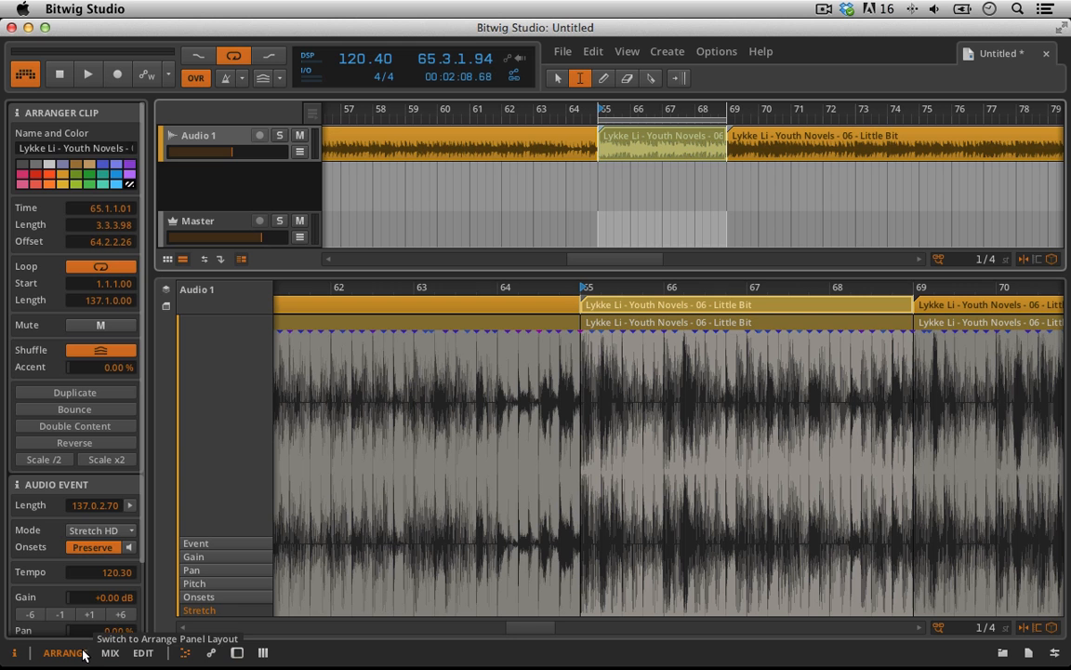
pyautogui.click(168, 259)
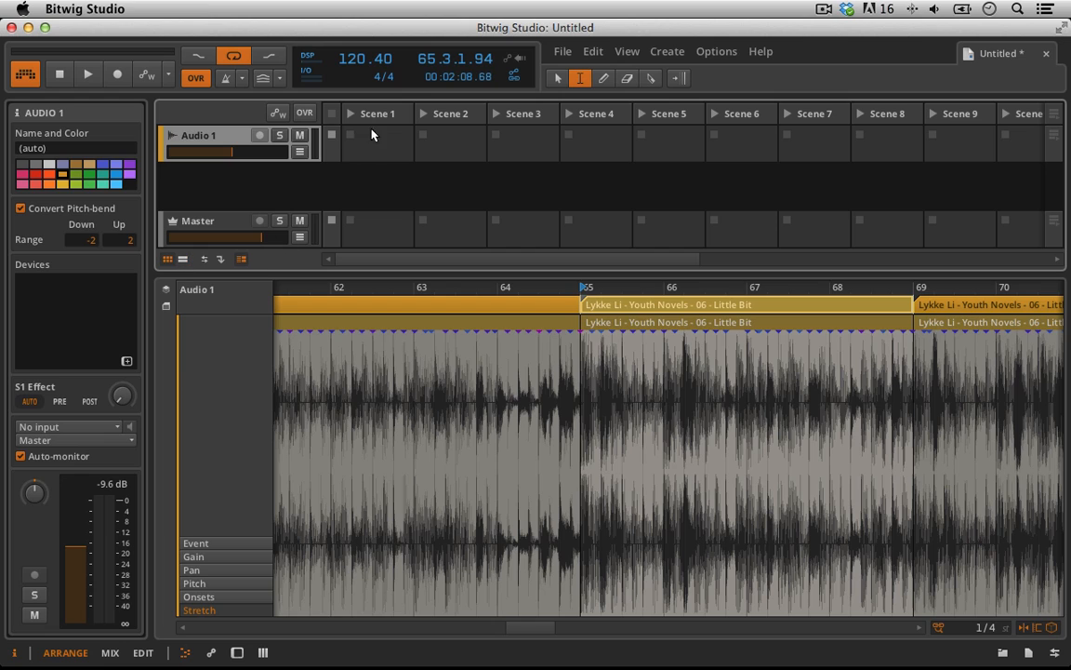
pyautogui.click(372, 135)
pyautogui.rightClick(365, 148)
pyautogui.click(428, 232)
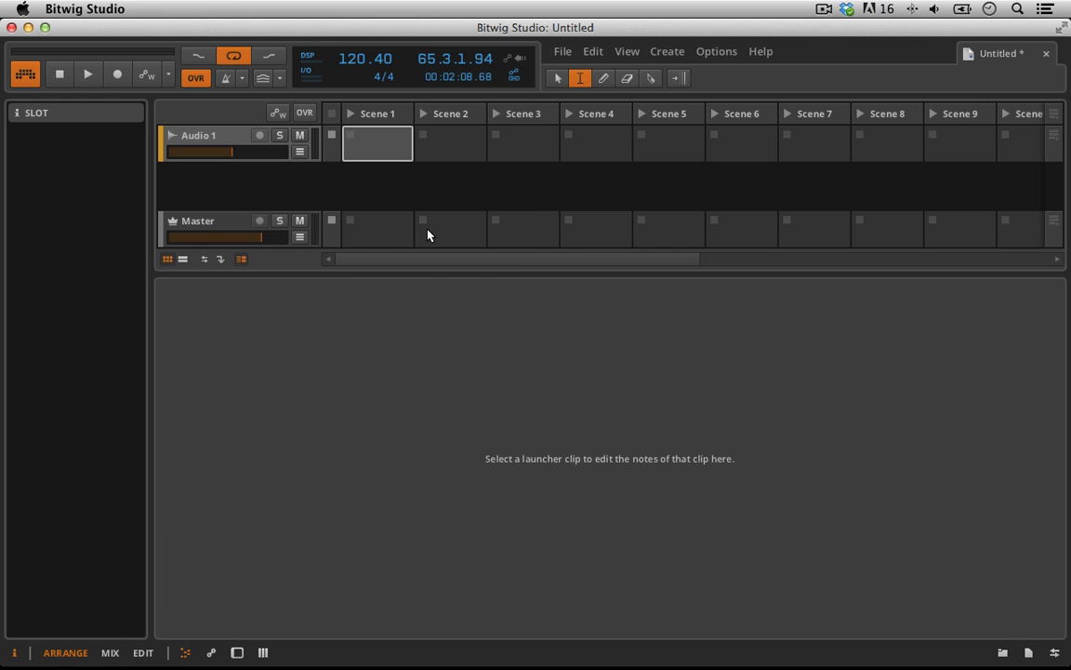
# Play the Scene 1 clip and set the project tempo to 140 BPM while it loops.
pyautogui.click(348, 136)
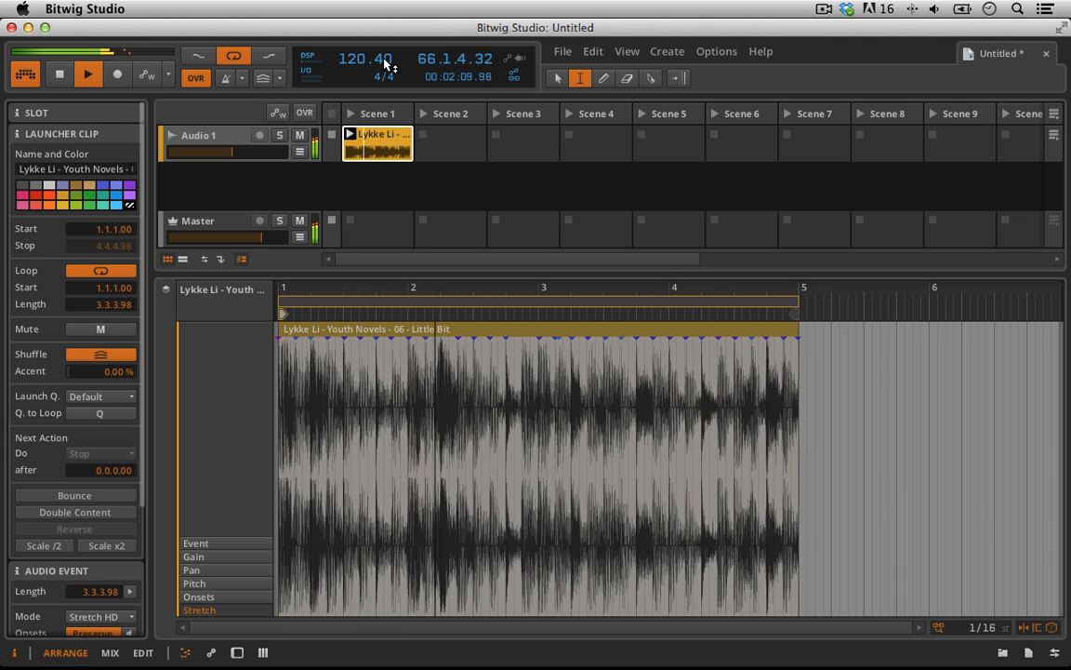
pyautogui.moveTo(366, 60); pyautogui.dragTo(366, 91)
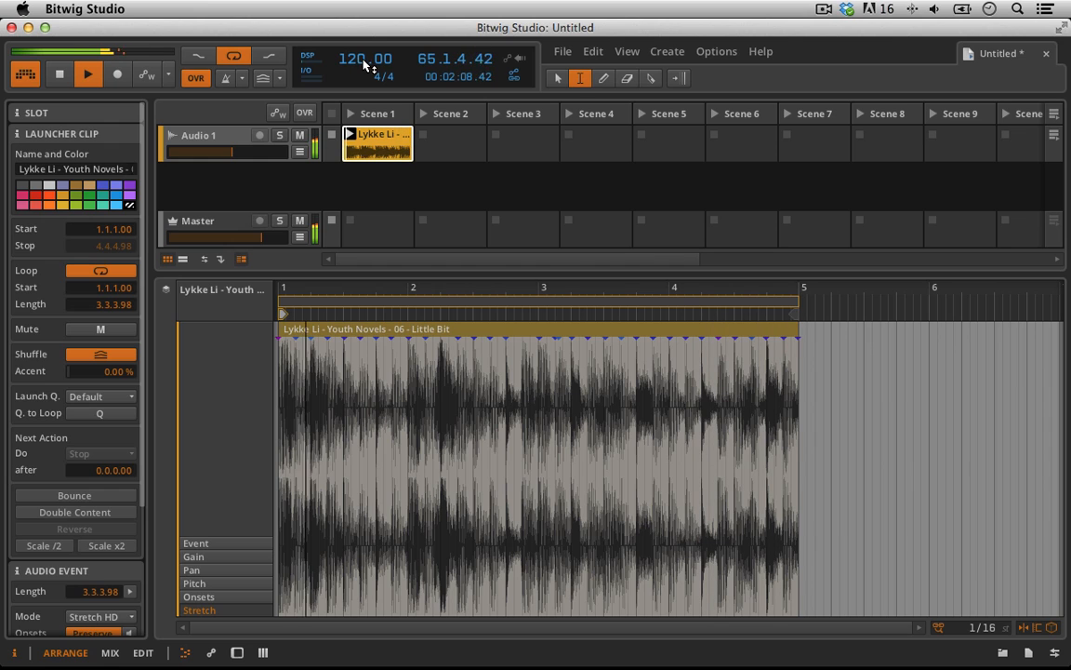
pyautogui.moveTo(366, 60); pyautogui.dragTo(365, 26)
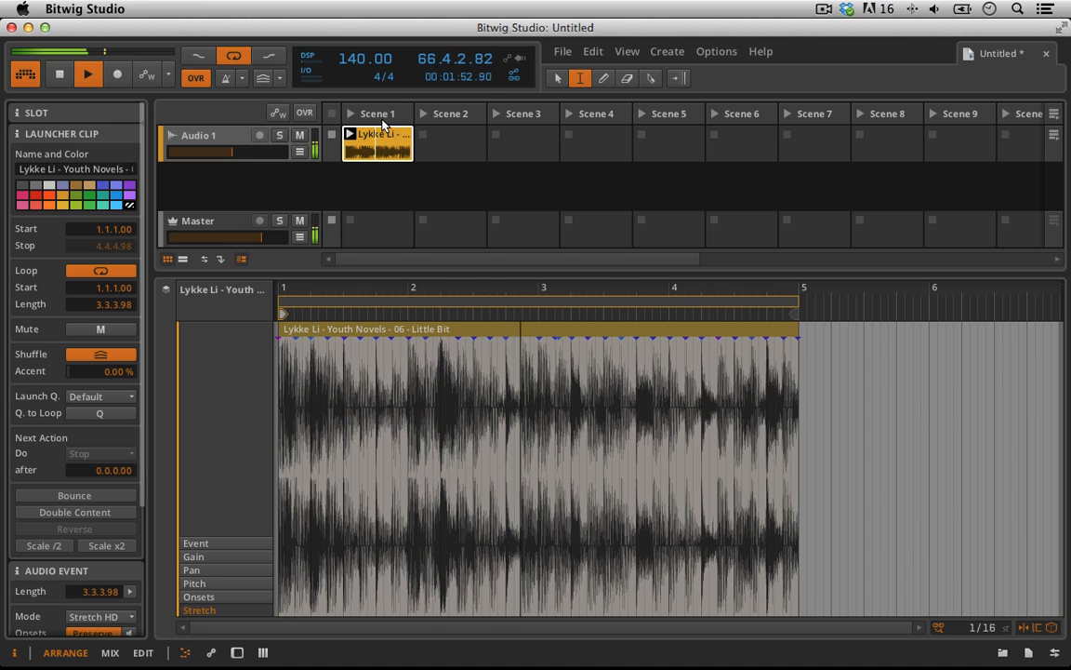
pyautogui.scroll(-3, 126, 261)
pyautogui.scroll(-2, 126, 256)
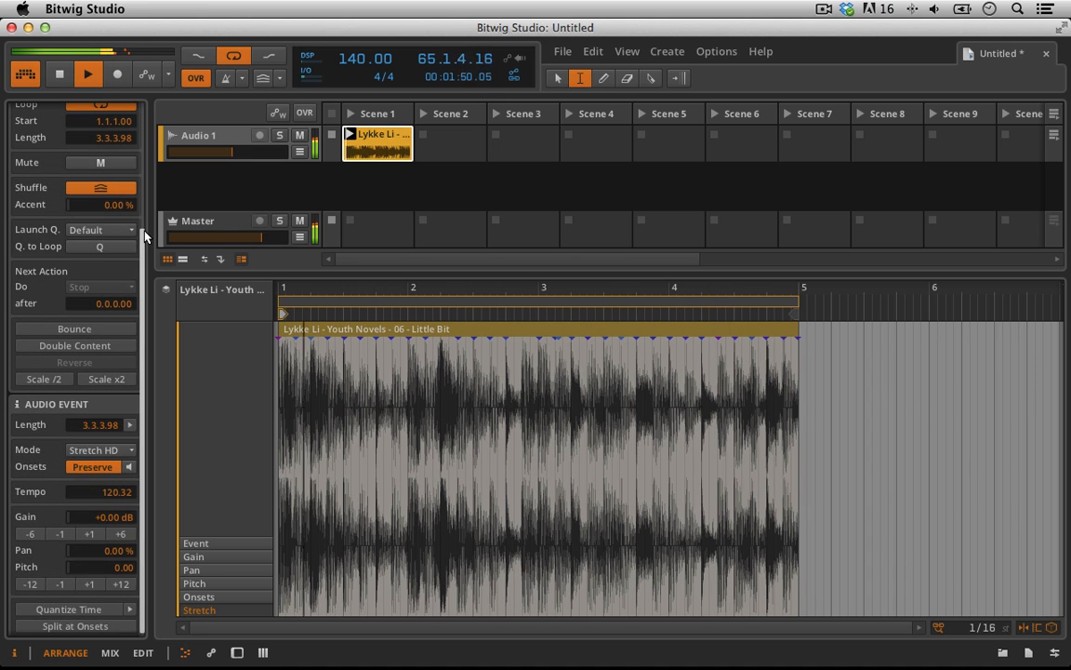
pyautogui.scroll(3, 117, 199)
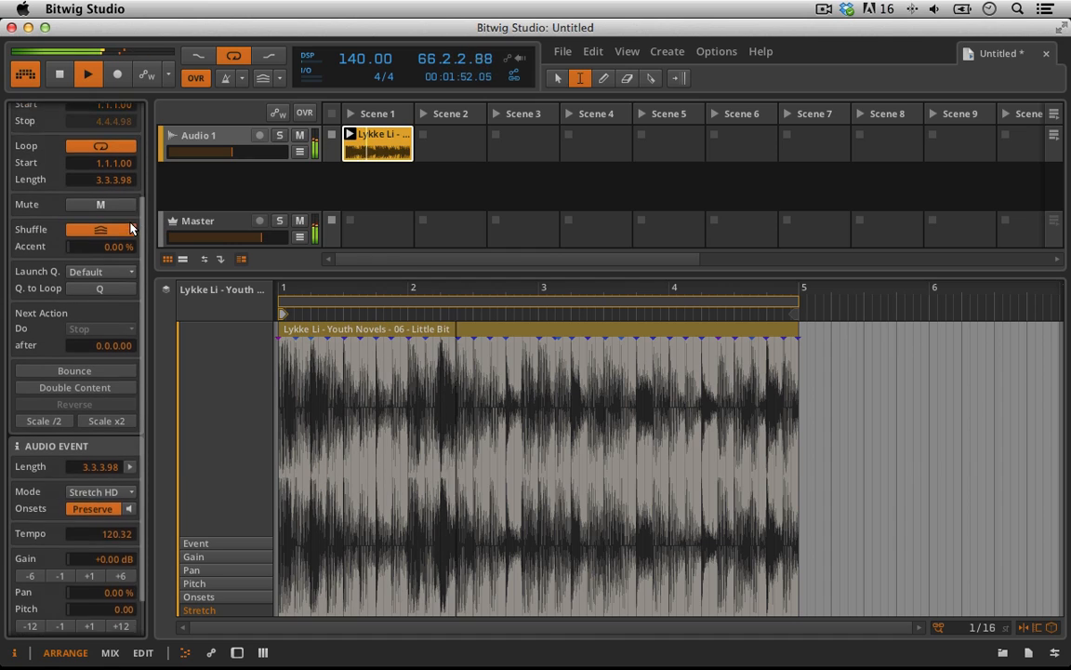
pyautogui.press('space')
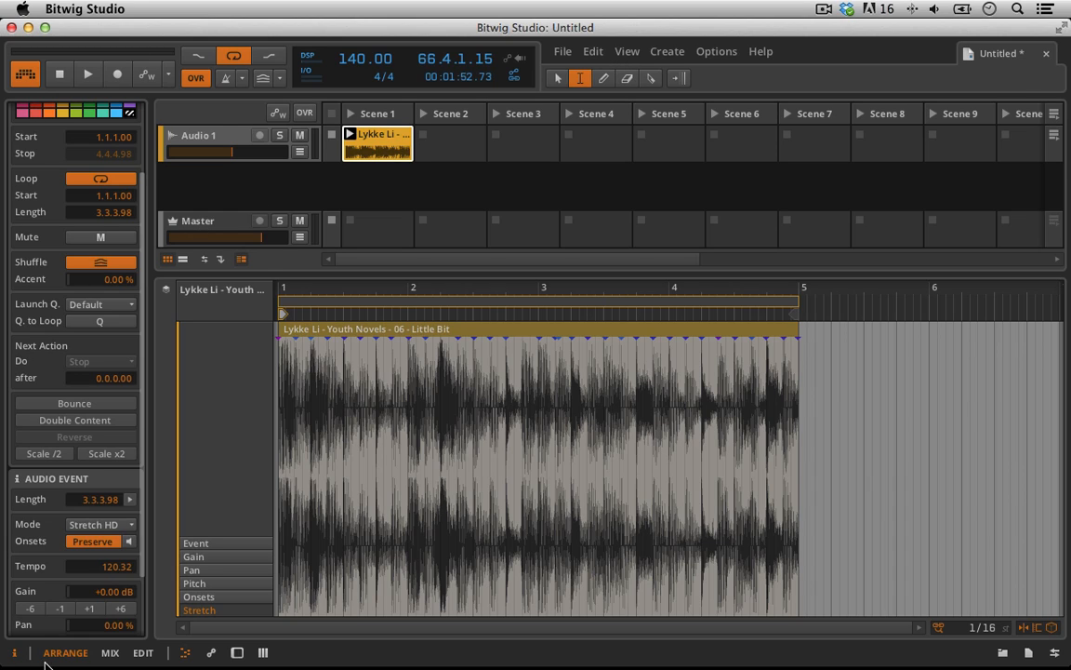
# Return to the arranger timeline and hide the inspector and the detail editor.
pyautogui.click(168, 258)
pyautogui.click(167, 259)
pyautogui.click(167, 259)
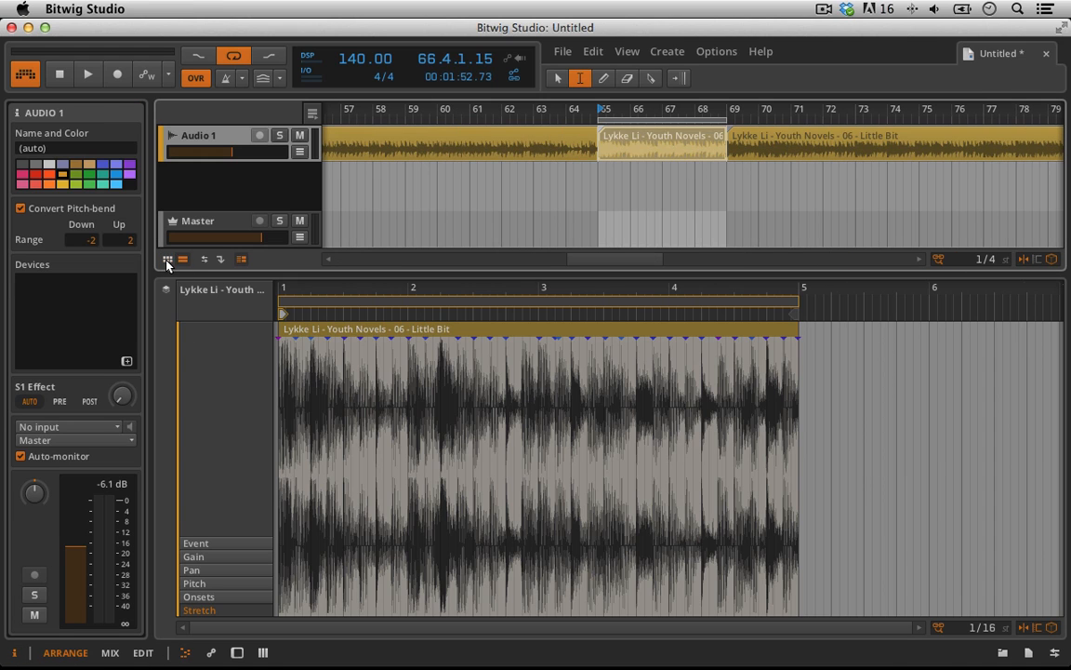
pyautogui.click(631, 156)
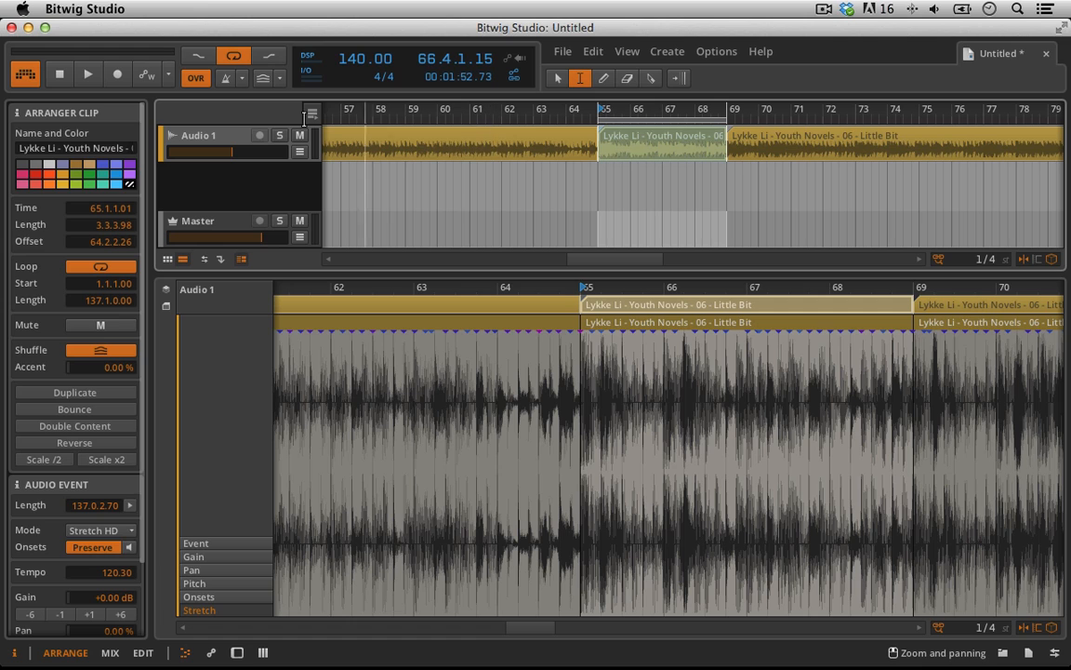
pyautogui.click(11, 653)
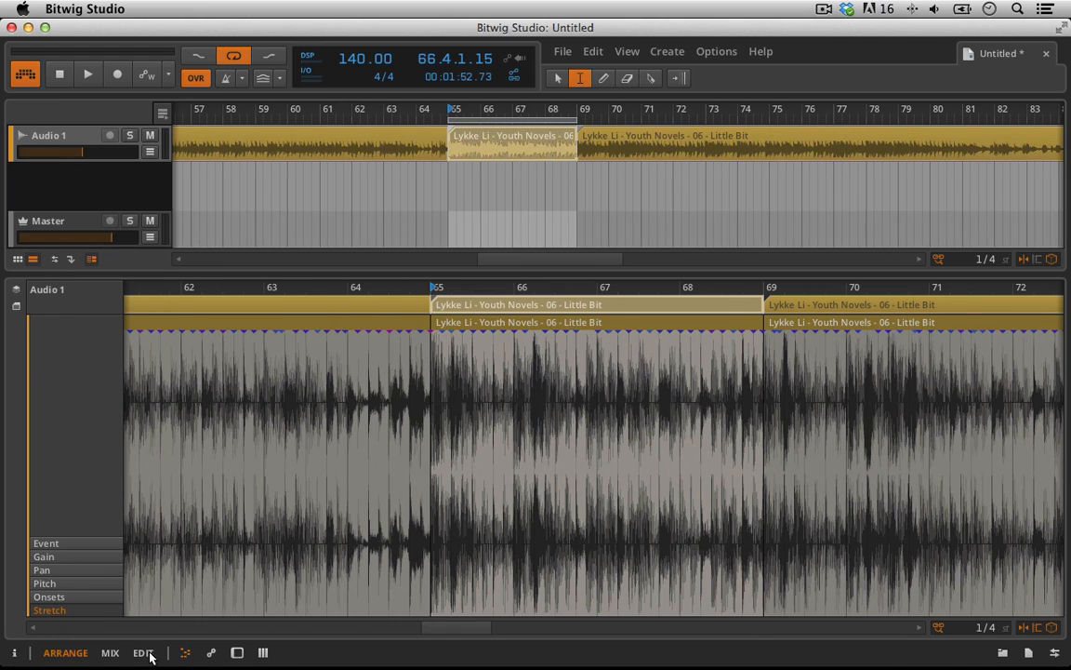
pyautogui.moveTo(214, 277); pyautogui.dragTo(186, 666)
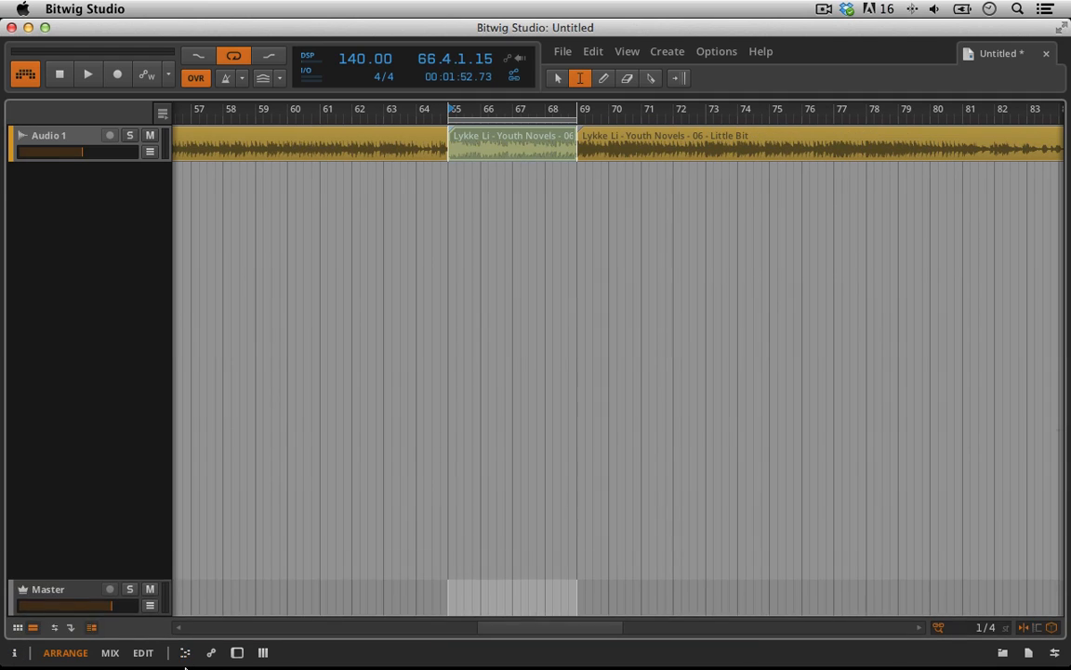
# Solo Audio 1 and try playing the song from the start of its first clip, around 1.3.3.
pyautogui.hscroll(-4, 218, 154)
pyautogui.hscroll(-15, 217, 155)
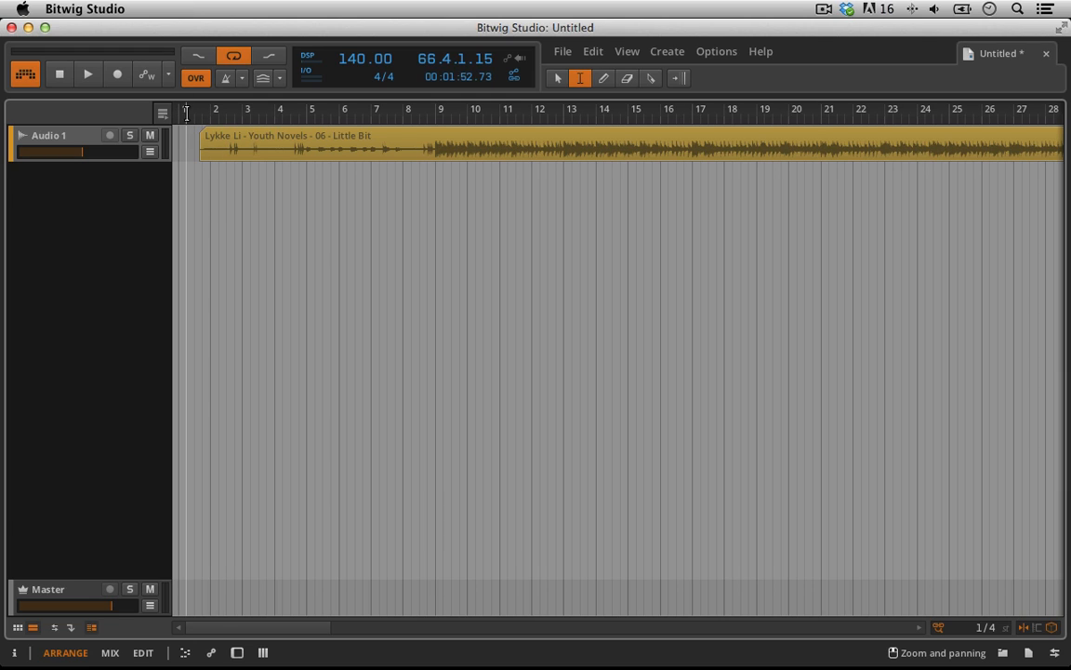
pyautogui.click(241, 131)
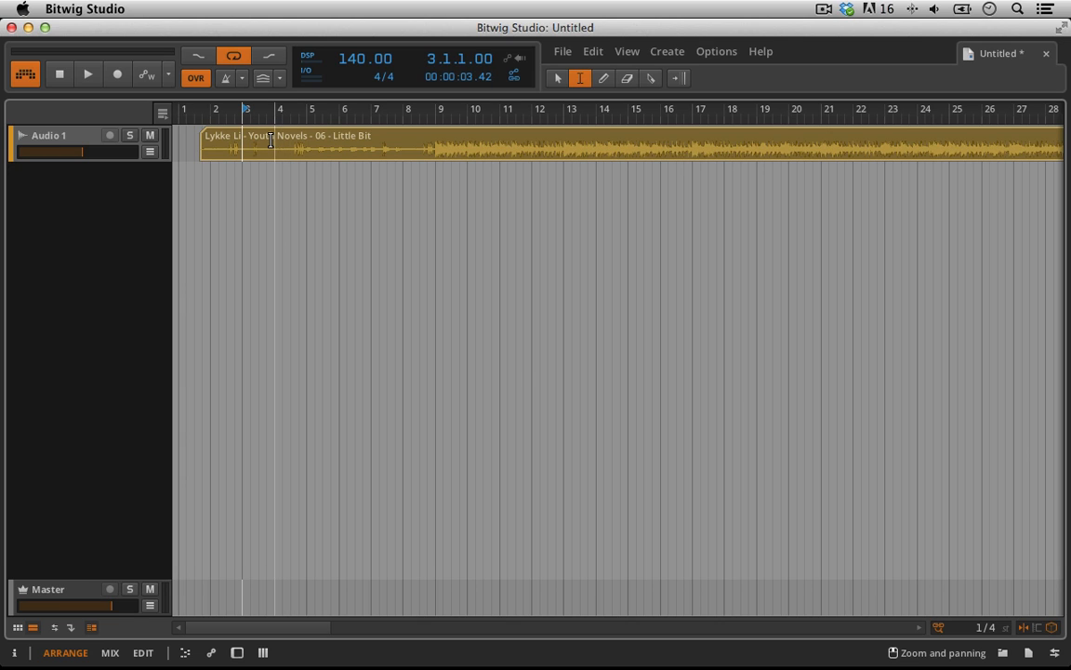
pyautogui.click(558, 78)
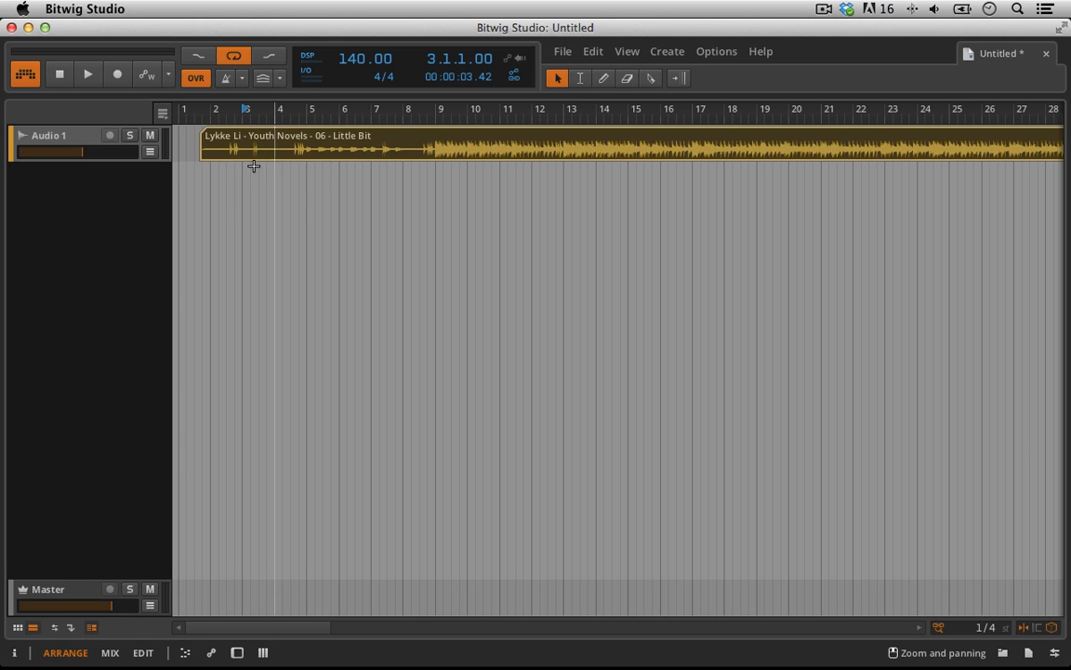
pyautogui.moveTo(219, 114); pyautogui.dragTo(500, 279)
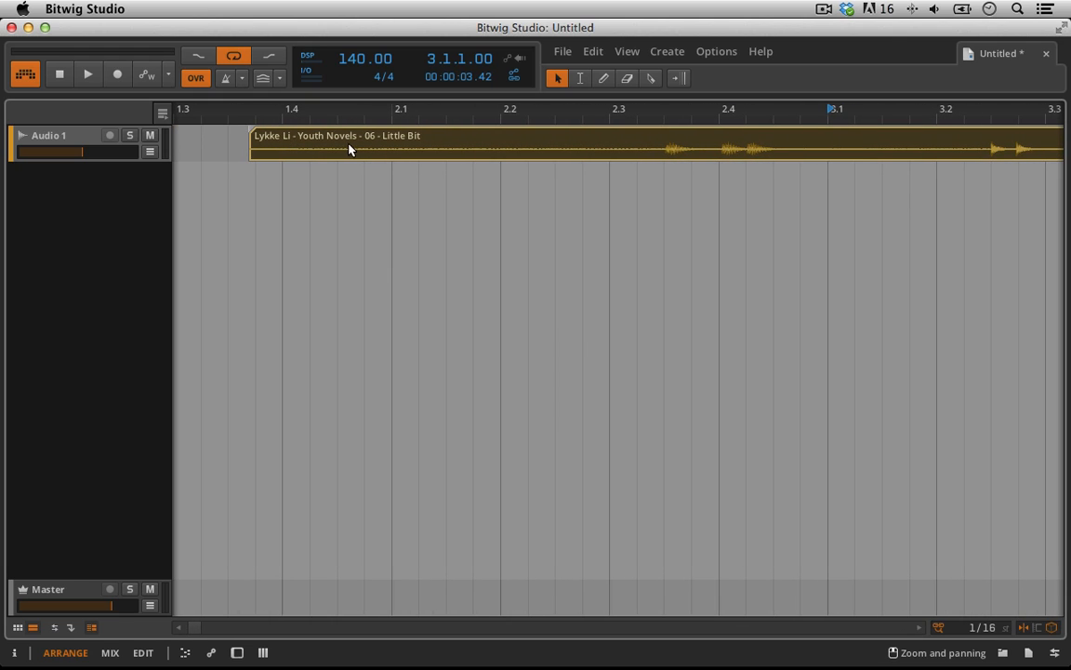
pyautogui.click(253, 110)
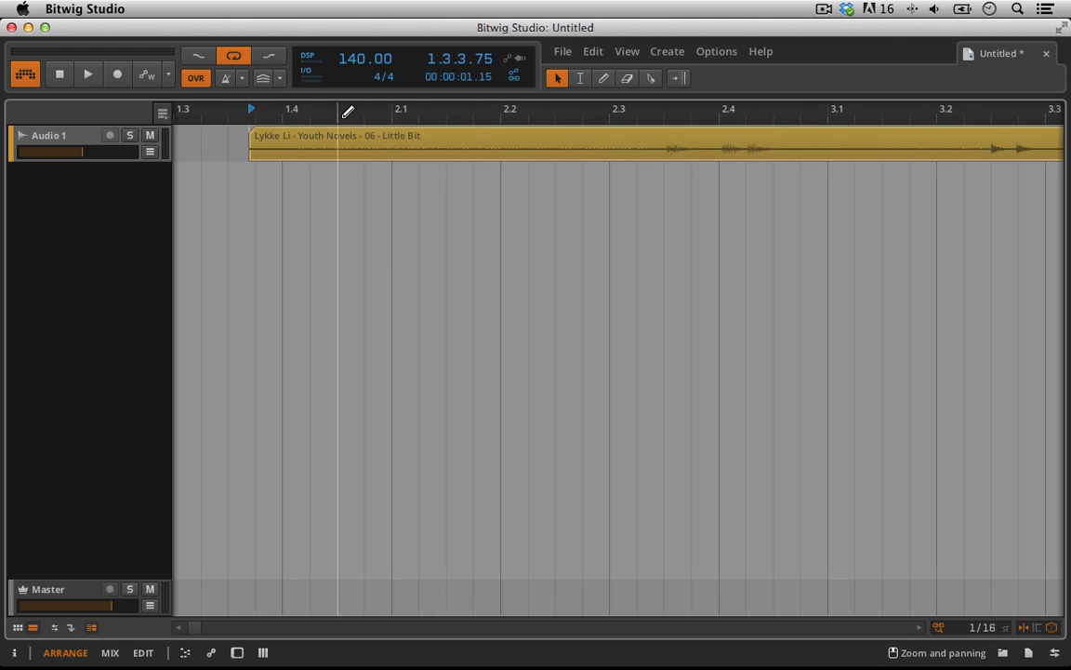
pyautogui.click(131, 136)
pyautogui.press('space')
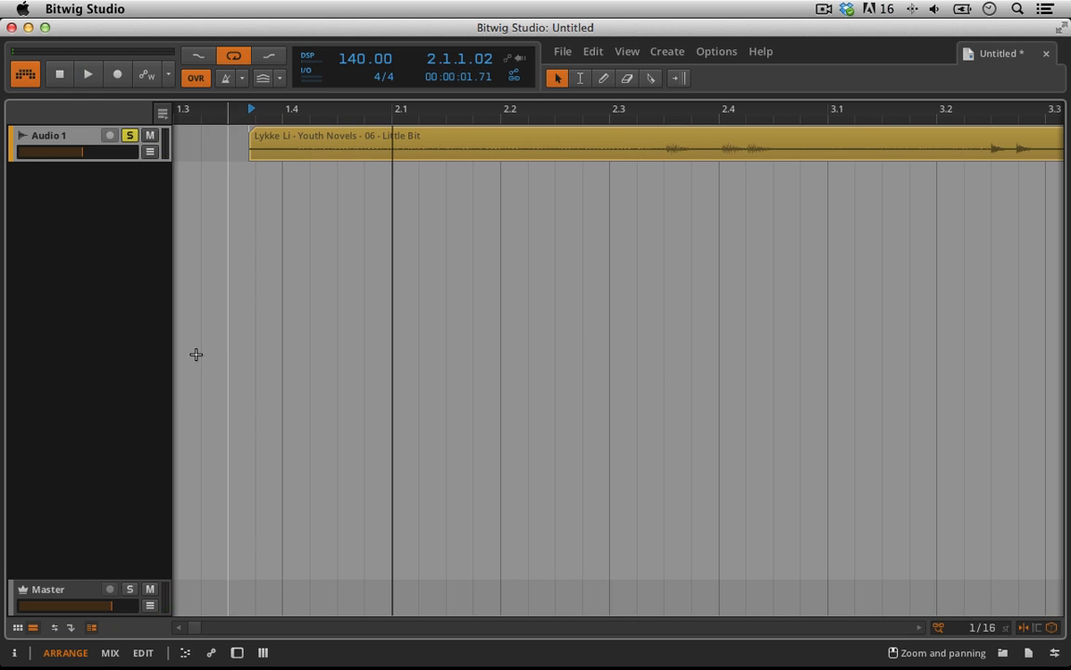
# Switch playback from the clip launcher back to the arranger and play the song's opening from the timeline alone.
pyautogui.click(38, 629)
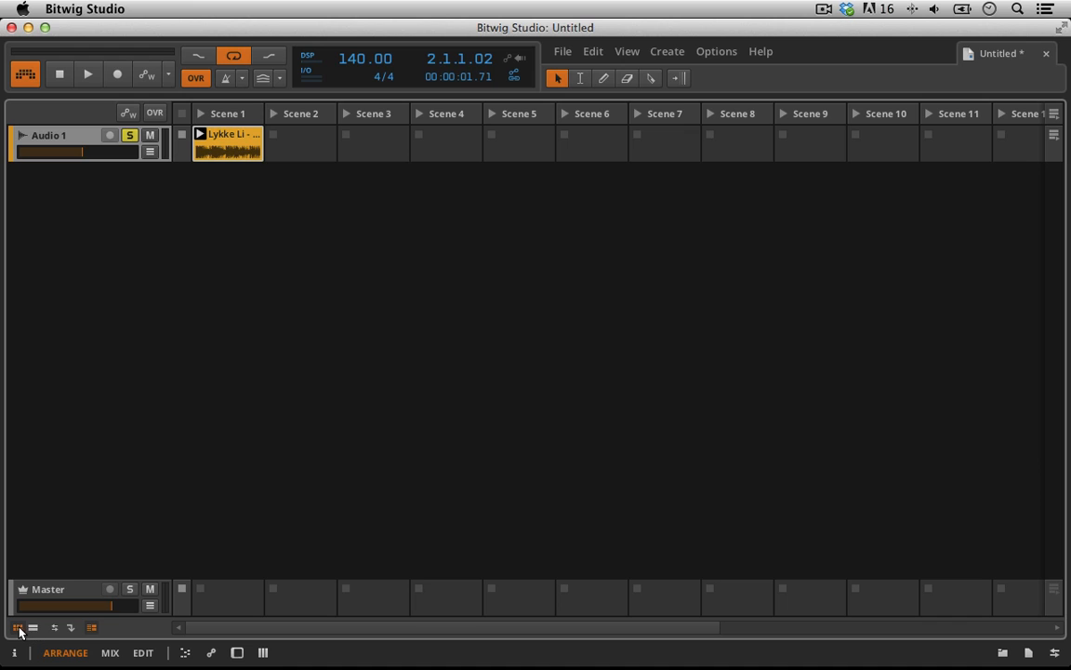
pyautogui.click(31, 629)
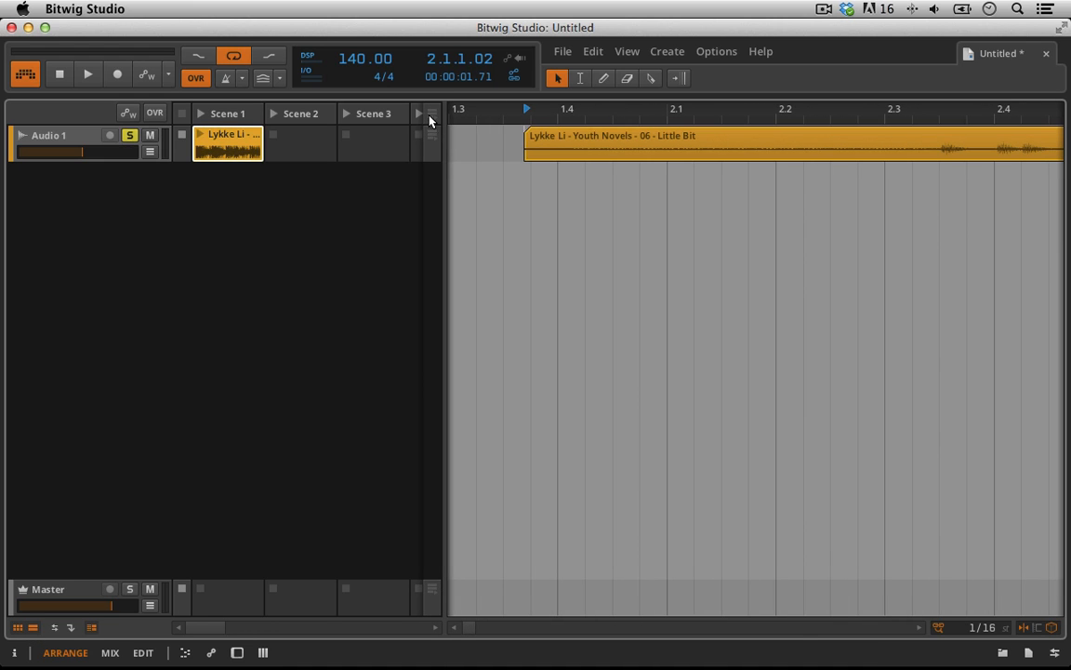
pyautogui.click(16, 628)
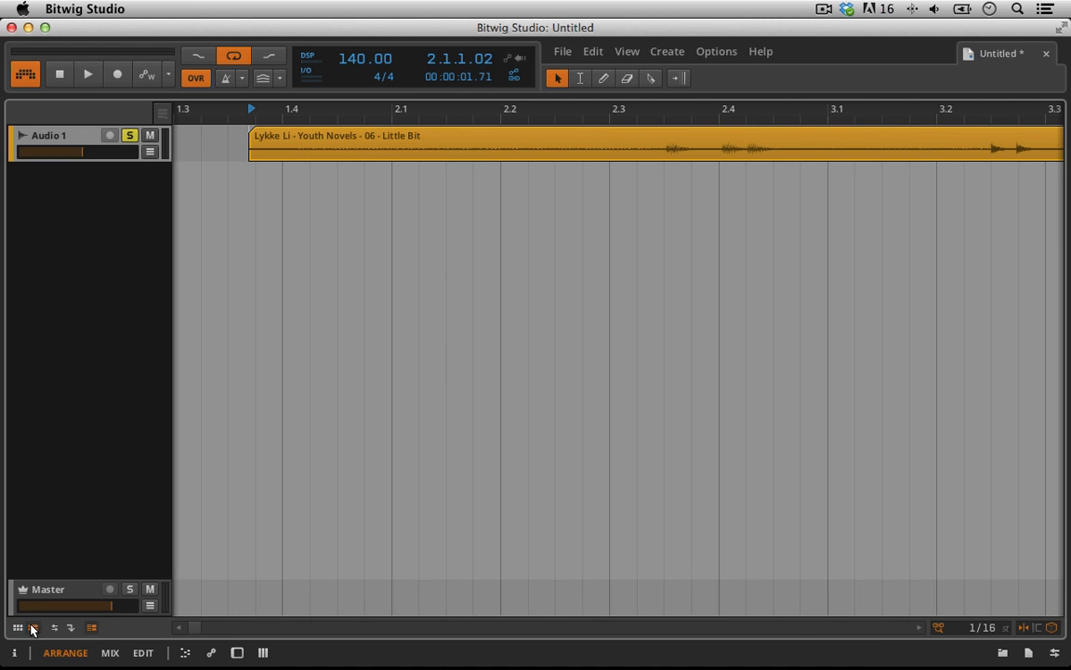
pyautogui.click(70, 76)
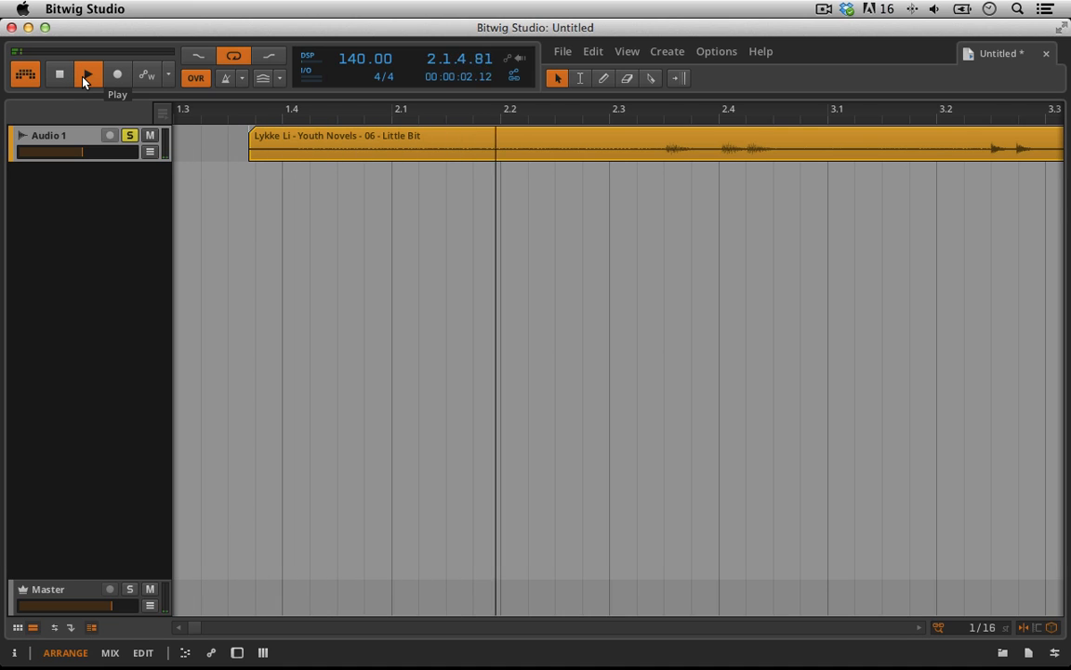
pyautogui.click(86, 76)
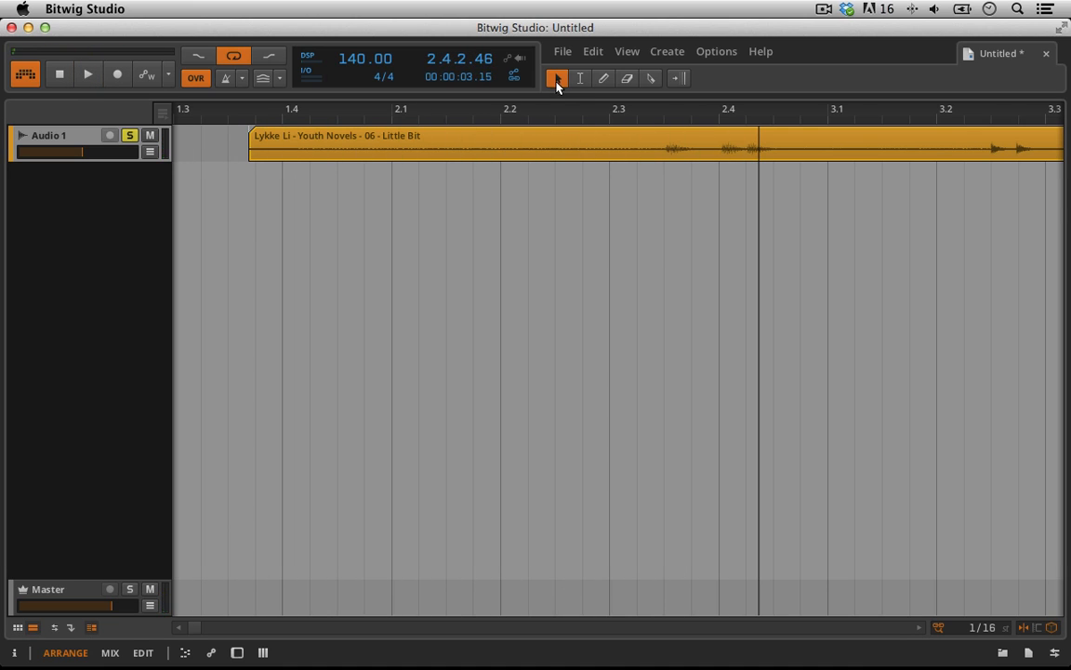
# Mark the quiet opening stretch of the Audio 1 clip, from about 1.4.3 to 2.3, as a time selection.
pyautogui.click(580, 78)
pyautogui.click(349, 139)
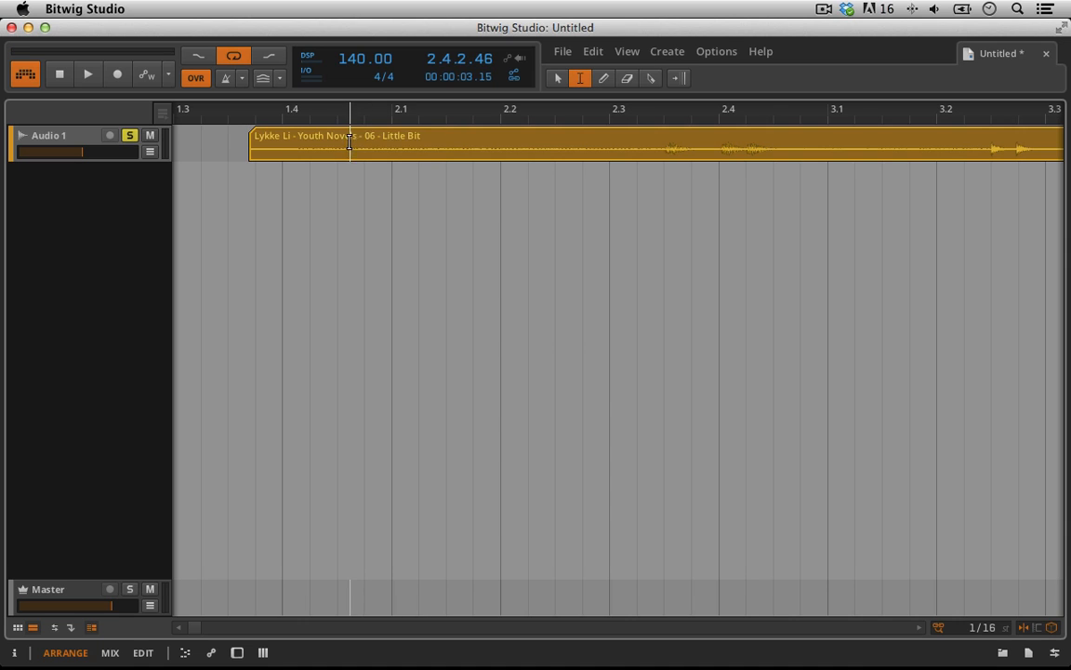
pyautogui.moveTo(349, 139); pyautogui.dragTo(609, 147)
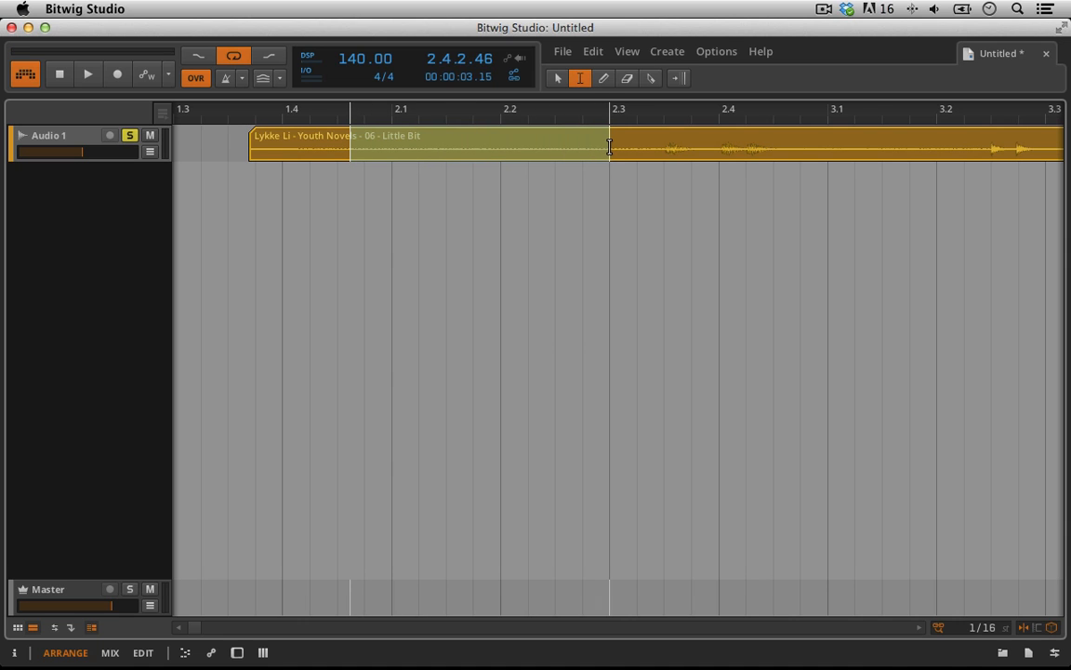
pyautogui.rightClick(391, 139)
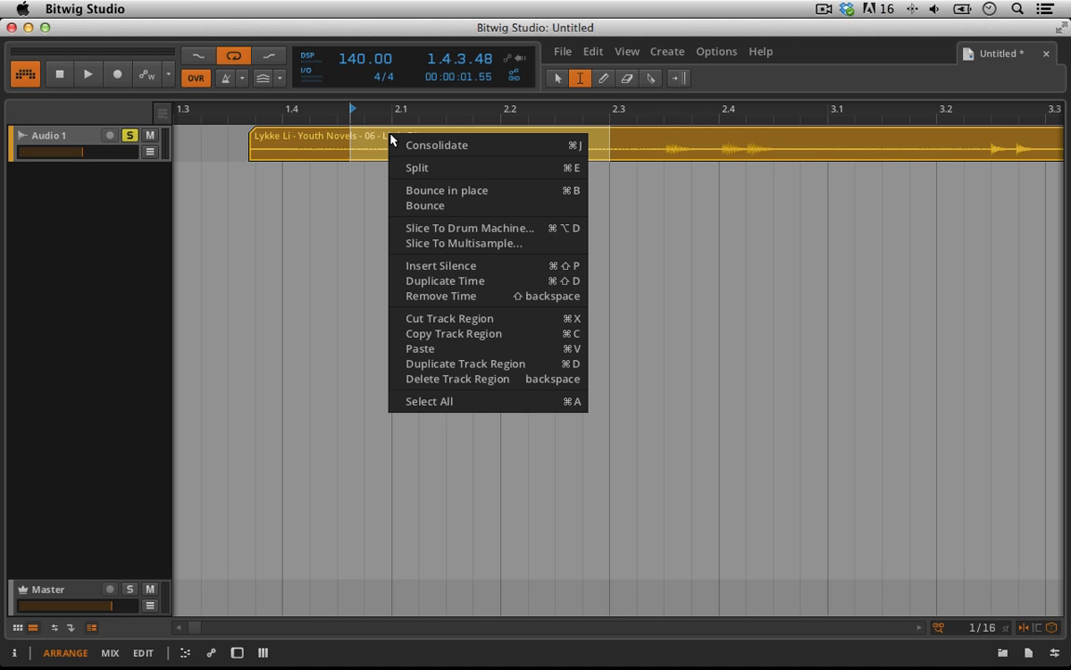
pyautogui.click(452, 206)
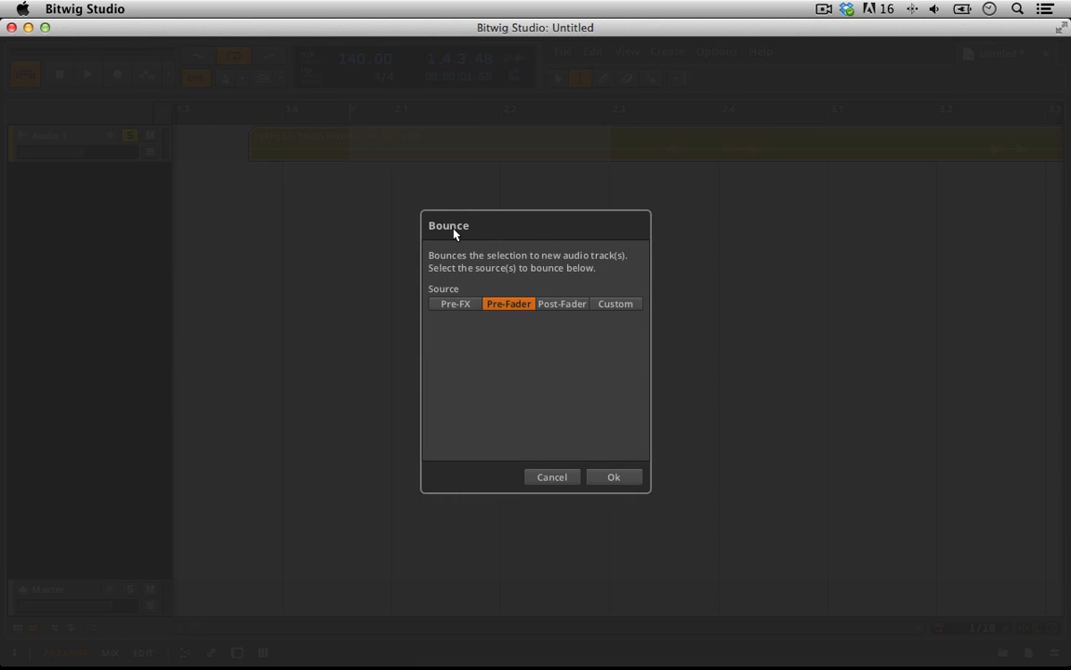
pyautogui.click(550, 478)
# Split the opening clip at the edges of the time selection and add a second audio track below it.
pyautogui.rightClick(412, 139)
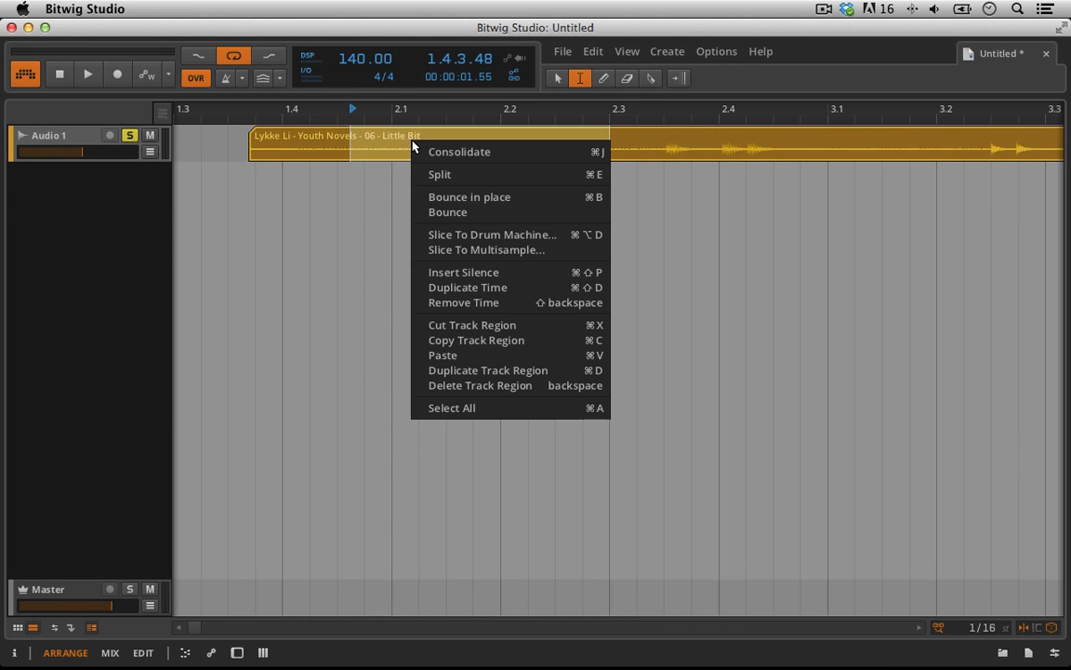
pyautogui.click(458, 177)
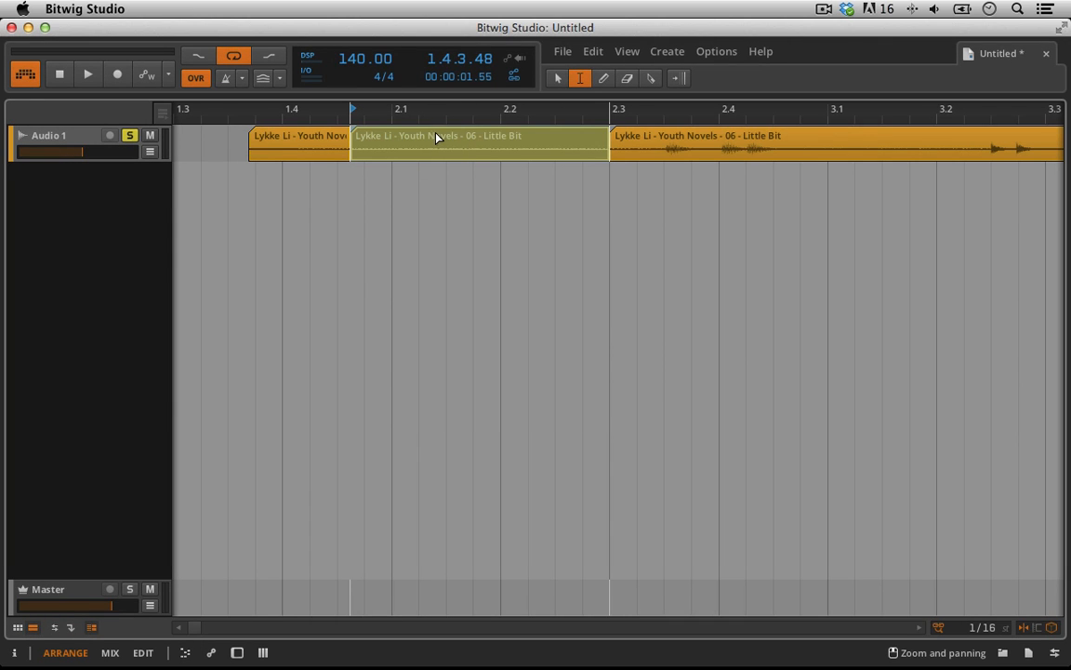
pyautogui.rightClick(113, 198)
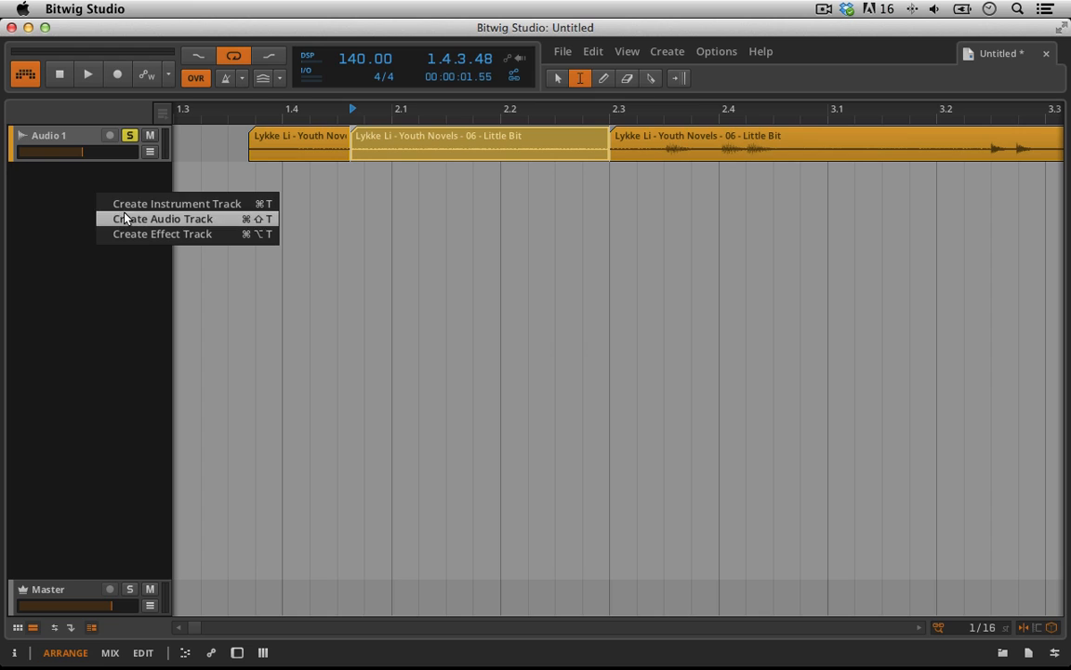
pyautogui.click(122, 218)
# Copy the split-off quiet section from Audio 1 and paste it on Audio 2 at position 1.1.
pyautogui.rightClick(410, 147)
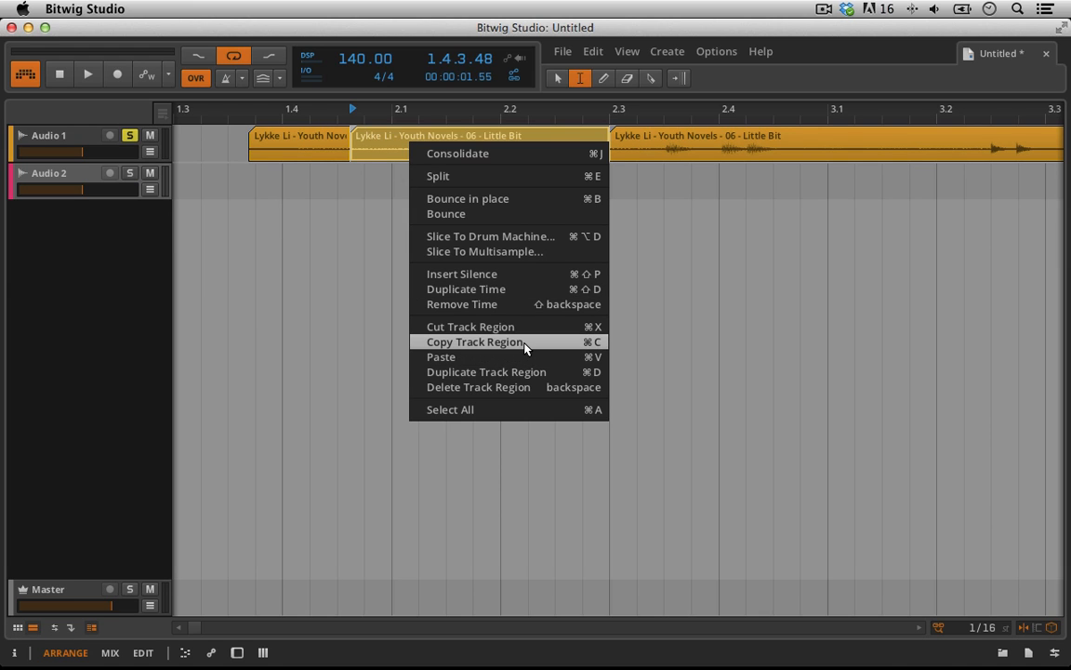
pyautogui.click(493, 342)
pyautogui.click(202, 190)
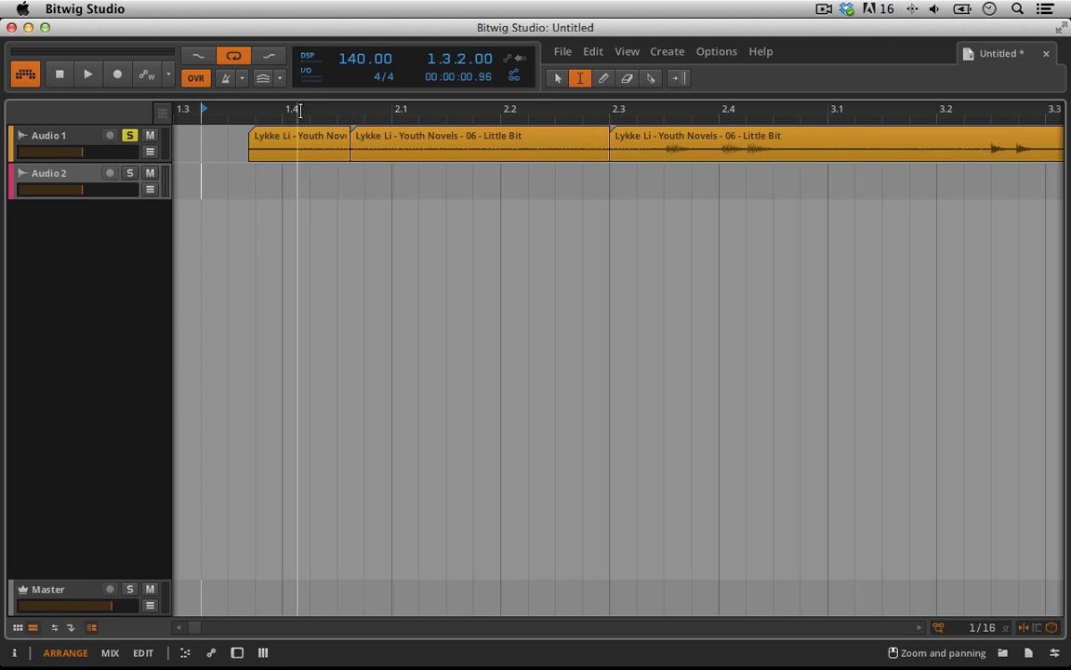
pyautogui.click(557, 78)
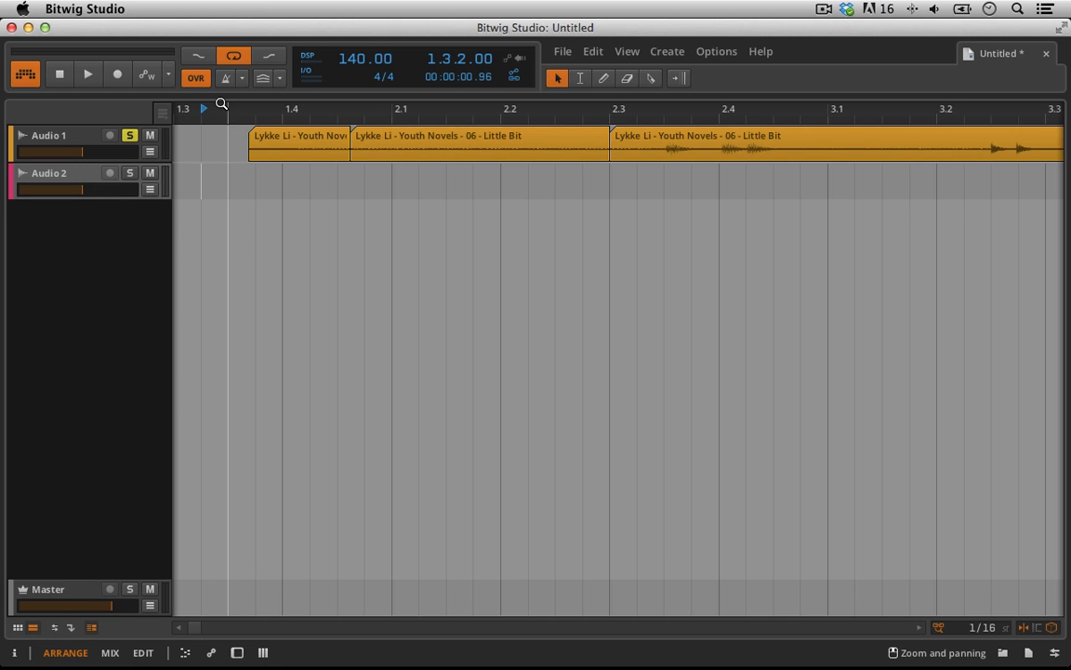
pyautogui.moveTo(222, 105); pyautogui.dragTo(358, 103)
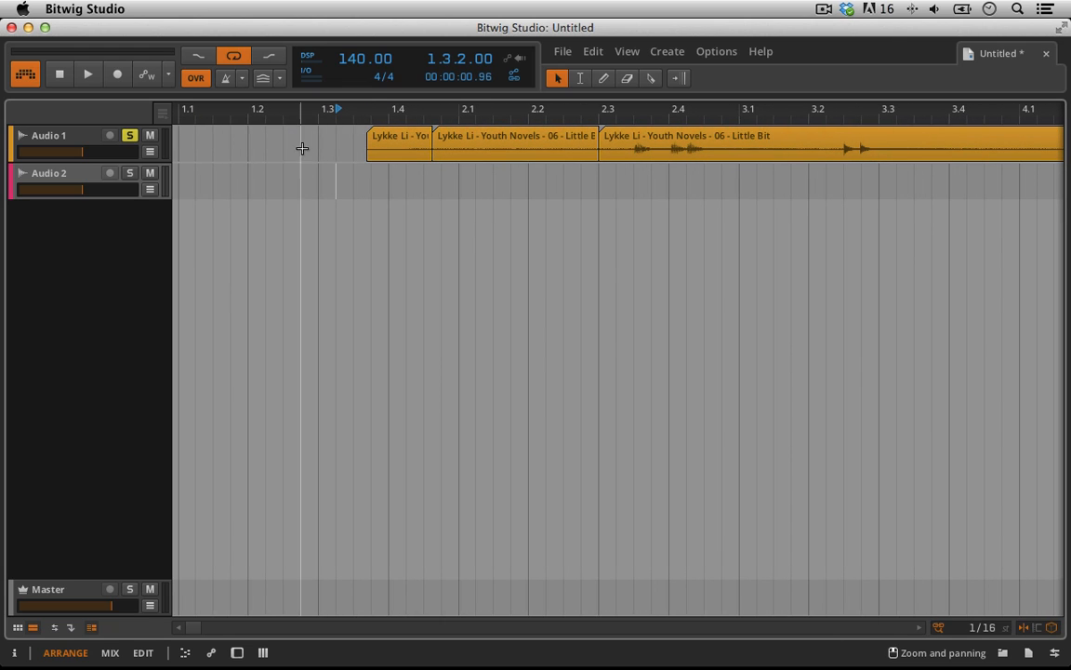
pyautogui.rightClick(179, 184)
pyautogui.click(234, 225)
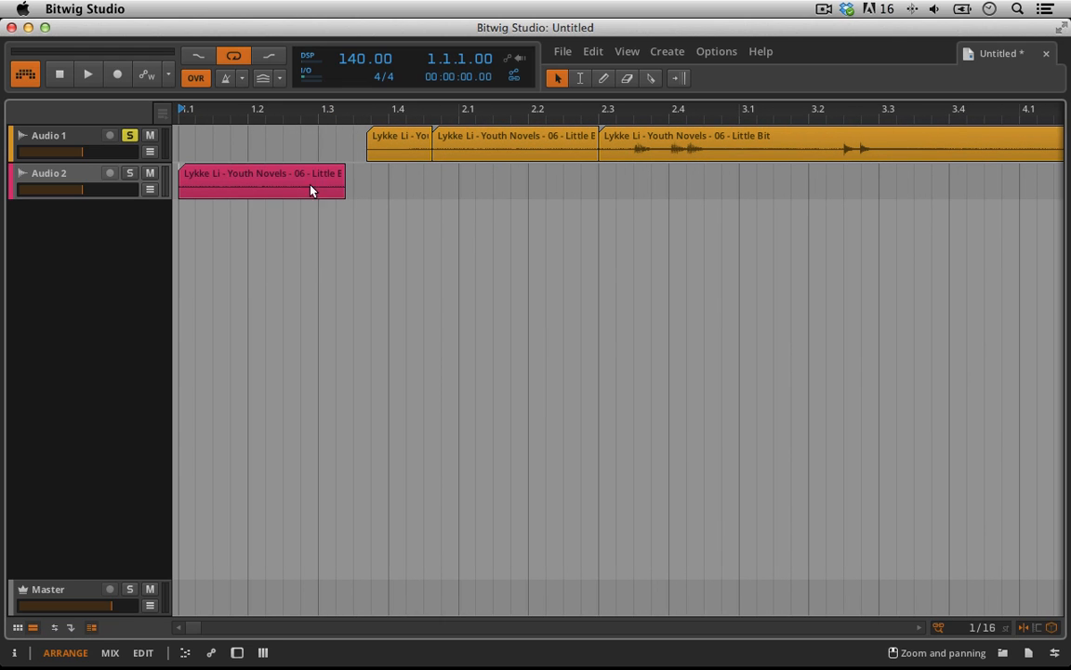
# Unsolo Audio 1 and play the opening of the arrangement together with the pasted Audio 2 clip.
pyautogui.click(313, 177)
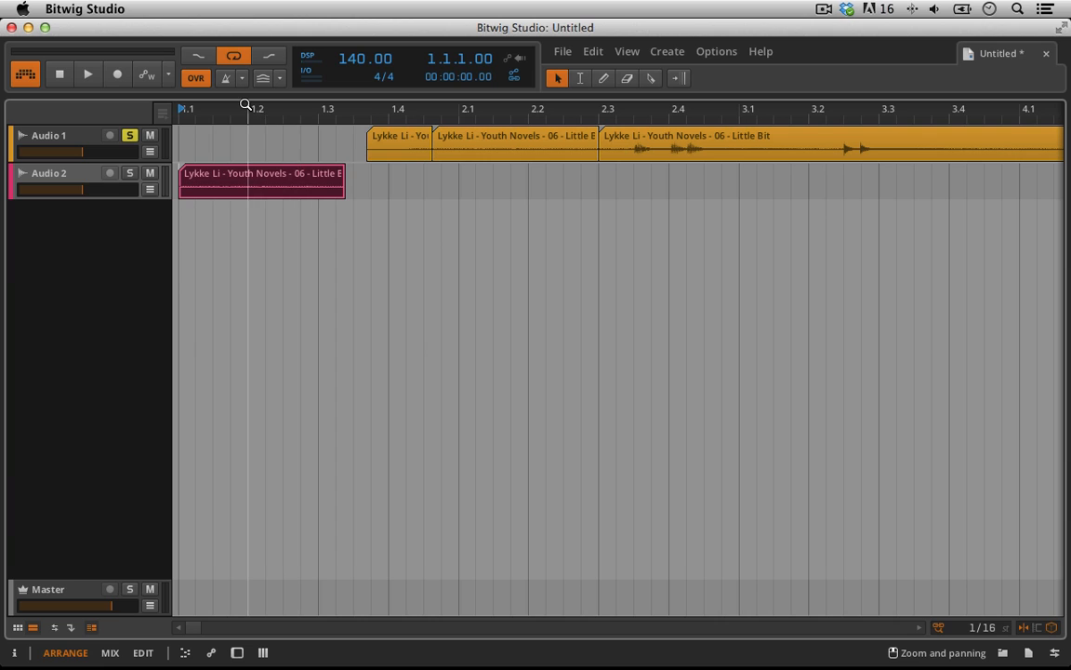
pyautogui.press('space')
pyautogui.press('space')
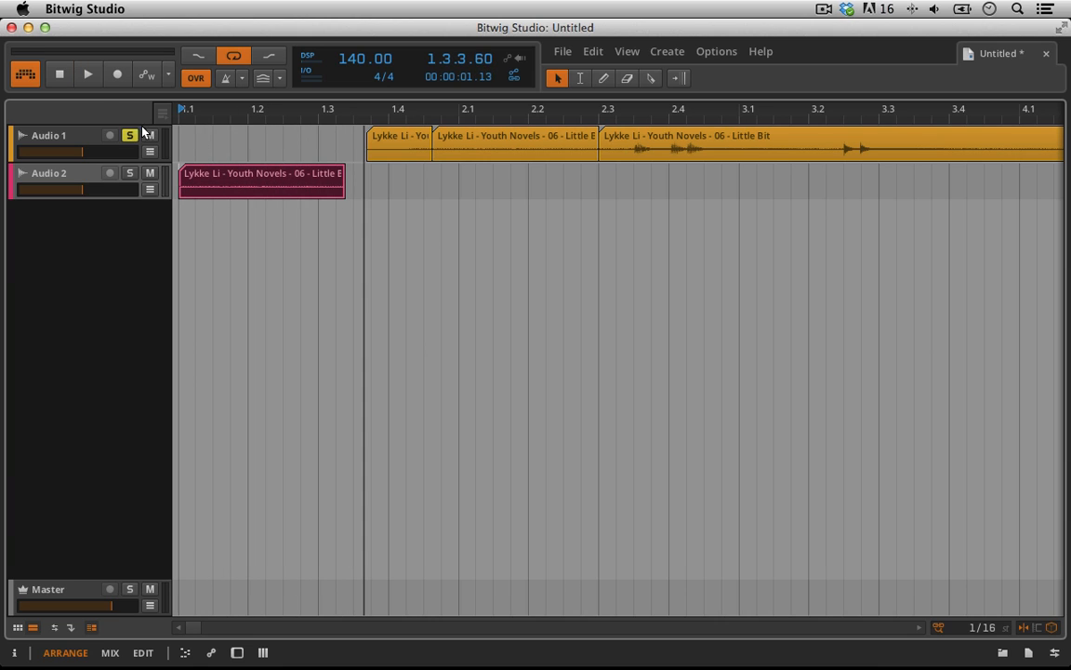
pyautogui.click(130, 136)
pyautogui.press('space')
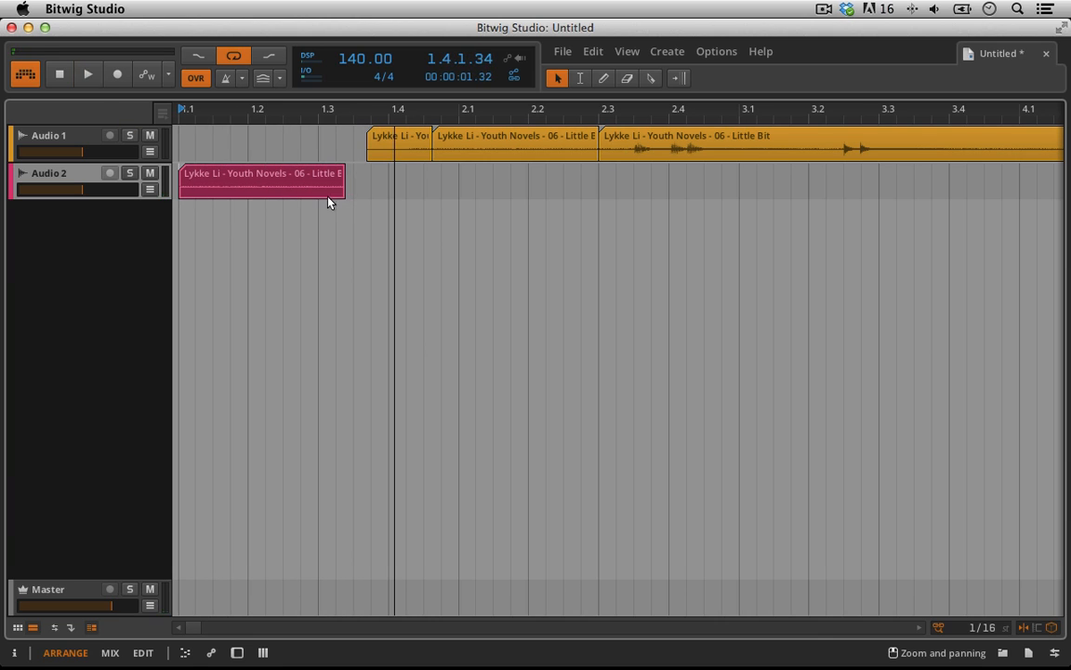
pyautogui.moveTo(344, 193)
pyautogui.mouseDown()
pyautogui.moveTo(366, 195)
pyautogui.moveTo(354, 192)
pyautogui.mouseUp()
pyautogui.press('space')
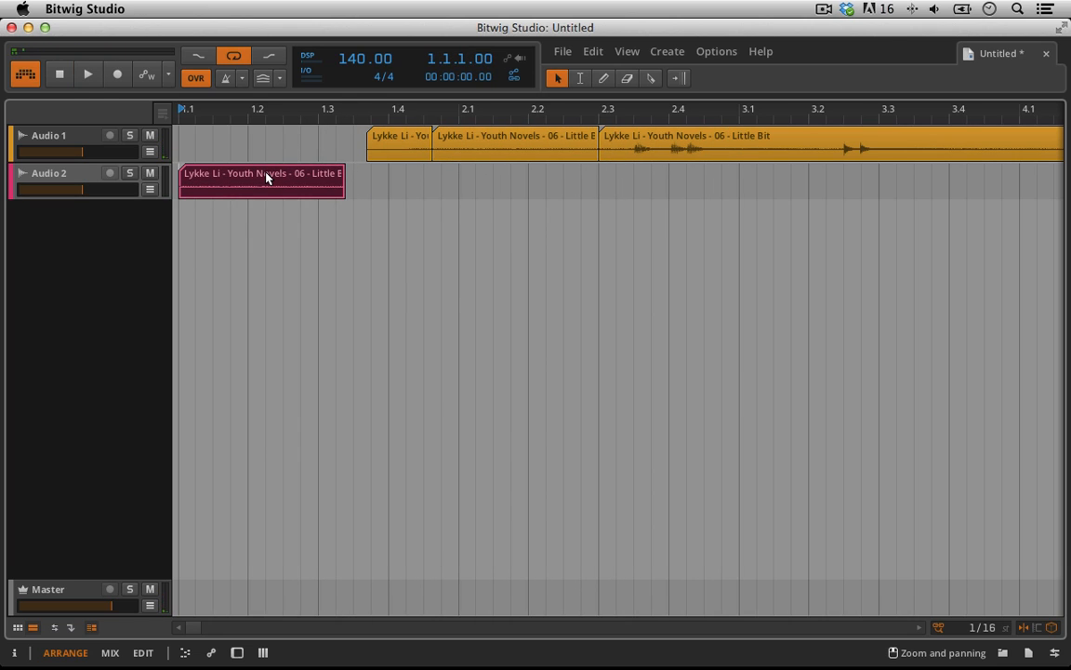
# Set the project tempo to 120 BPM.
pyautogui.rightClick(250, 173)
pyautogui.doubleClick(361, 57)
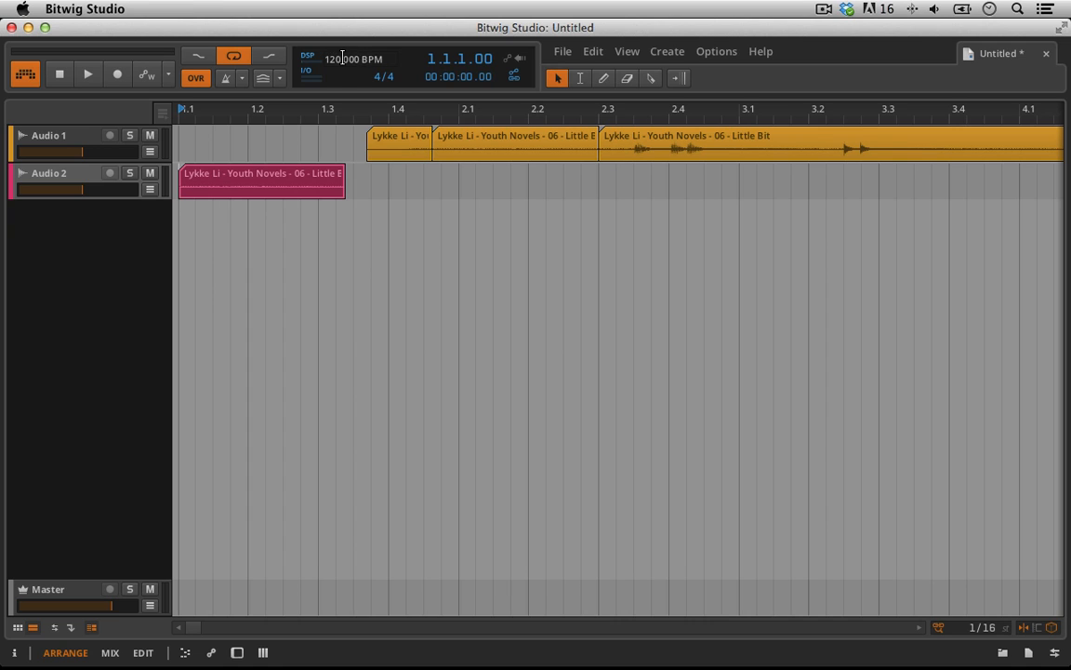
pyautogui.press('Return')
# Extend the Audio 2 clip as a loop to about 1.4.4 and play the arrangement from the start.
pyautogui.rightClick(329, 186)
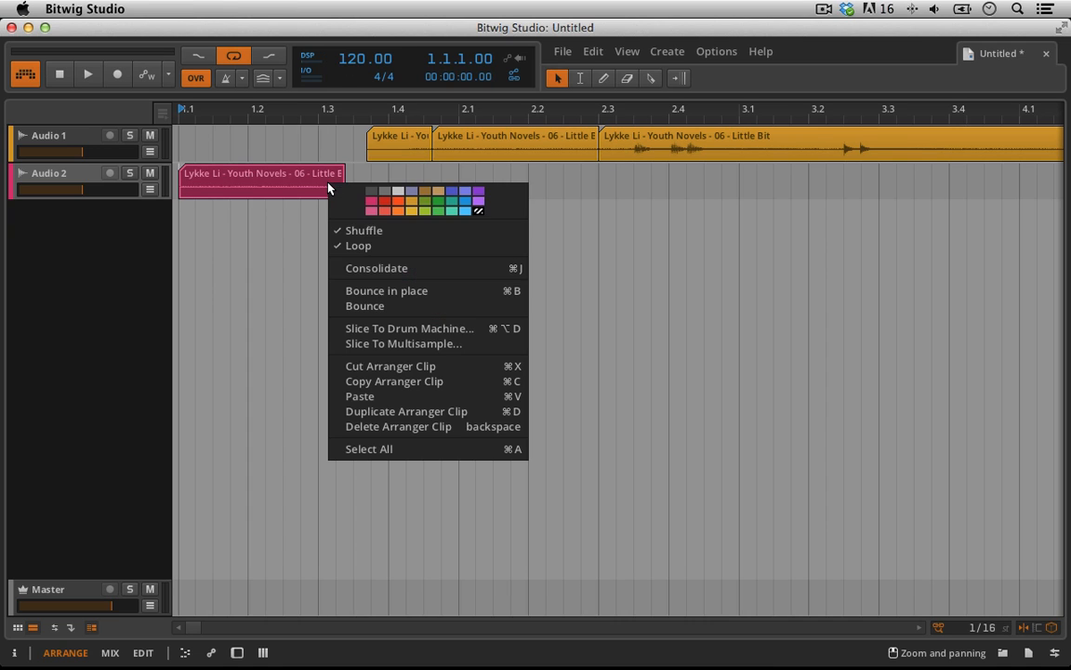
pyautogui.click(337, 186)
pyautogui.rightClick(335, 183)
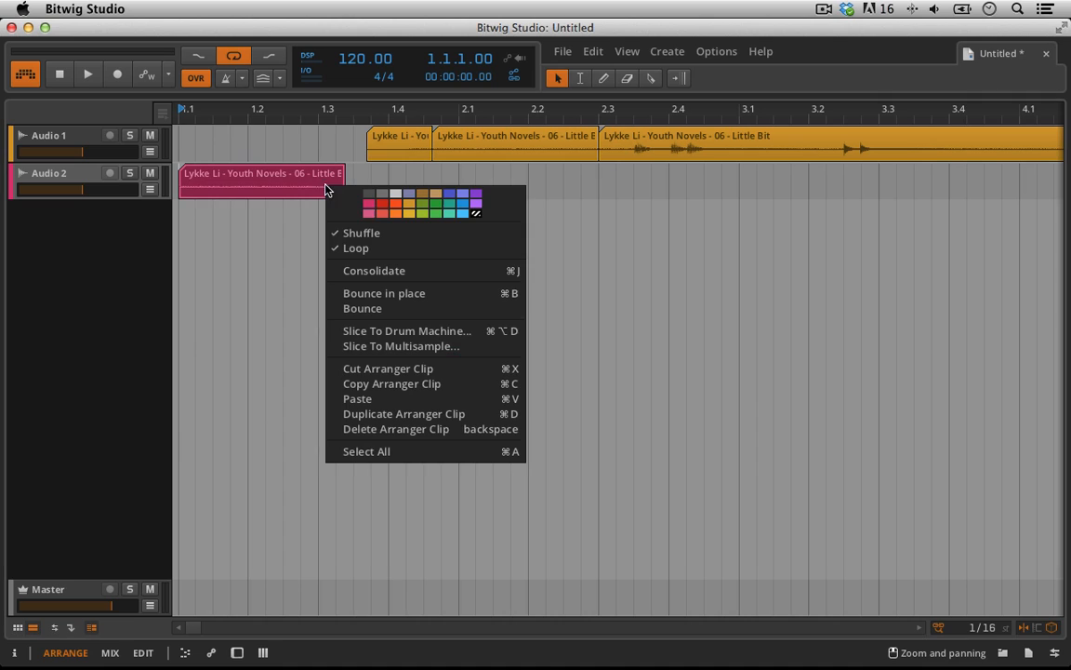
pyautogui.click(404, 268)
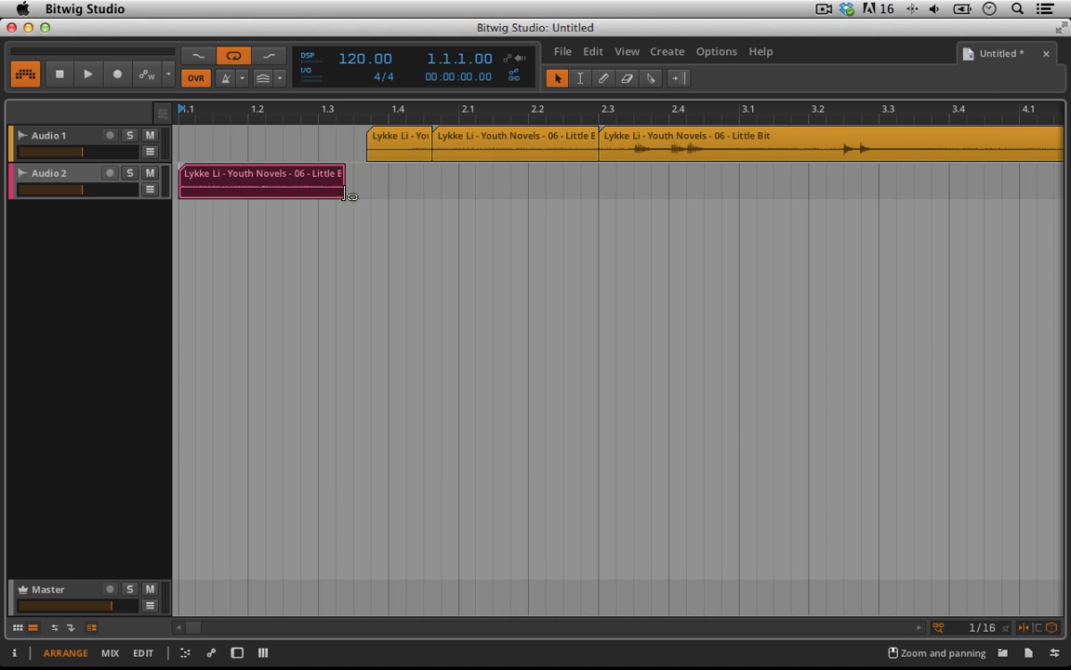
pyautogui.moveTo(346, 194); pyautogui.dragTo(365, 196)
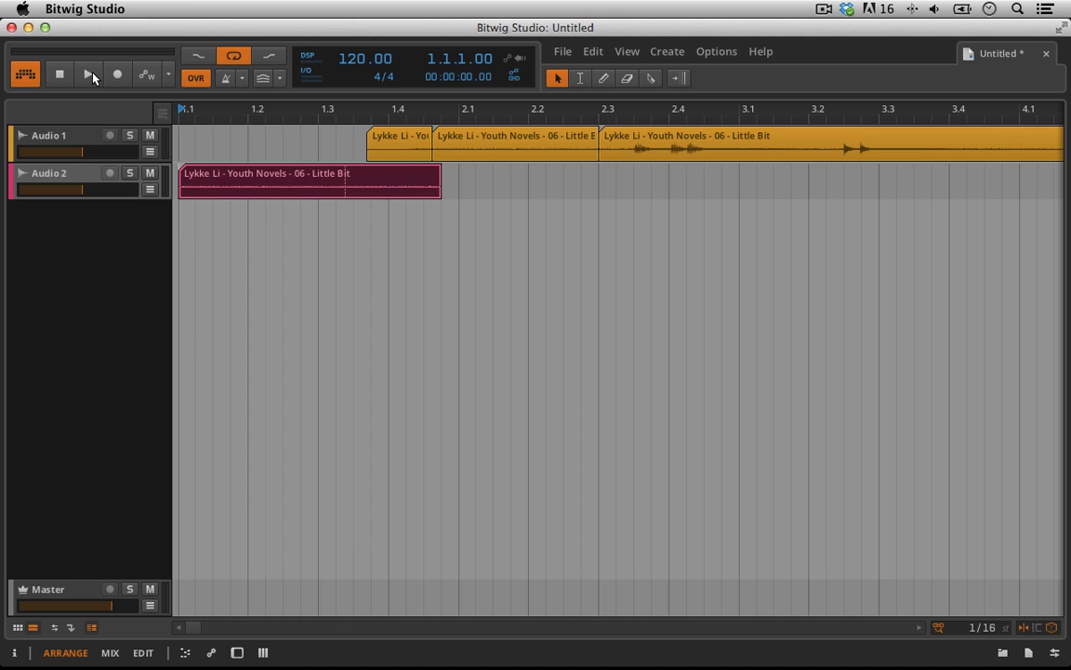
pyautogui.click(89, 74)
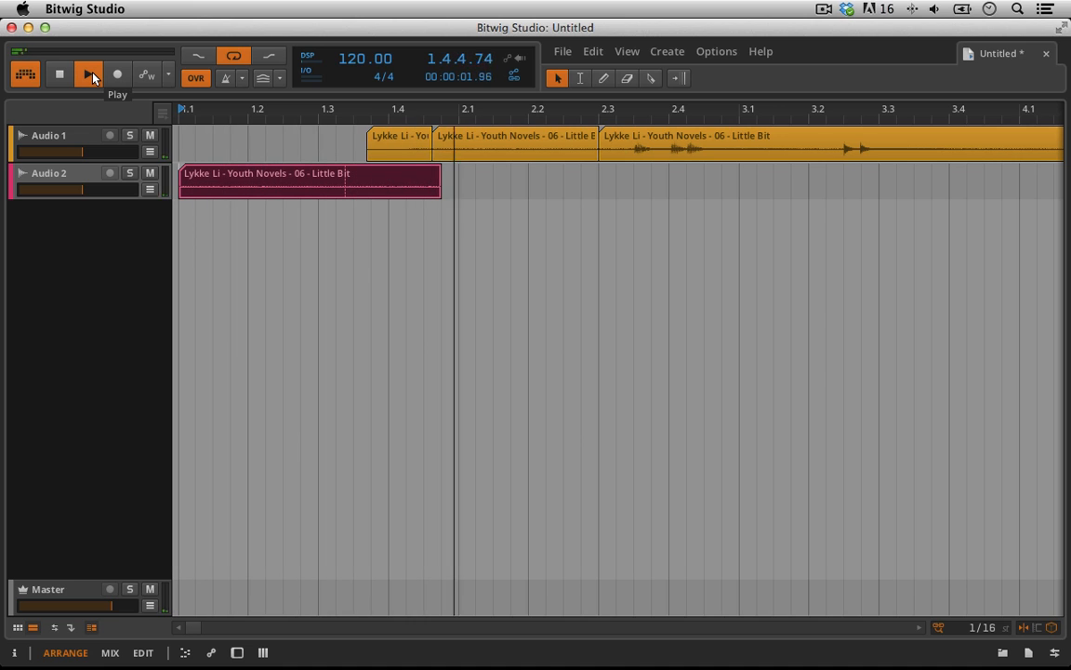
# Delete the short first clip on Audio 1 and move the looped clip from Audio 2 into the gap, starting at bar 1.
pyautogui.click(377, 153)
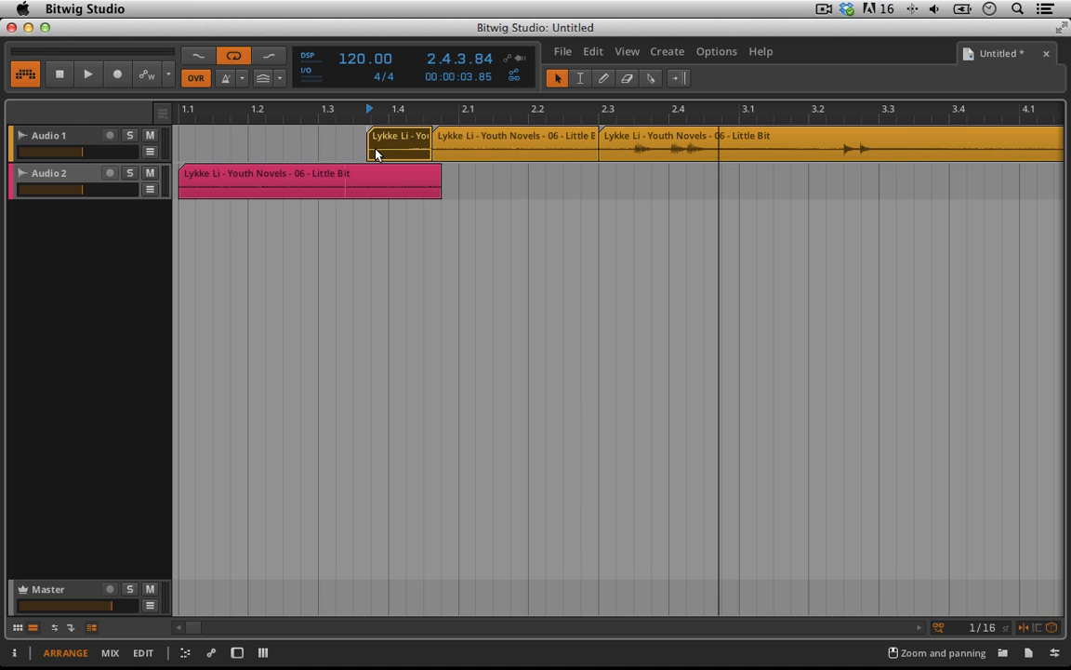
pyautogui.press('Delete')
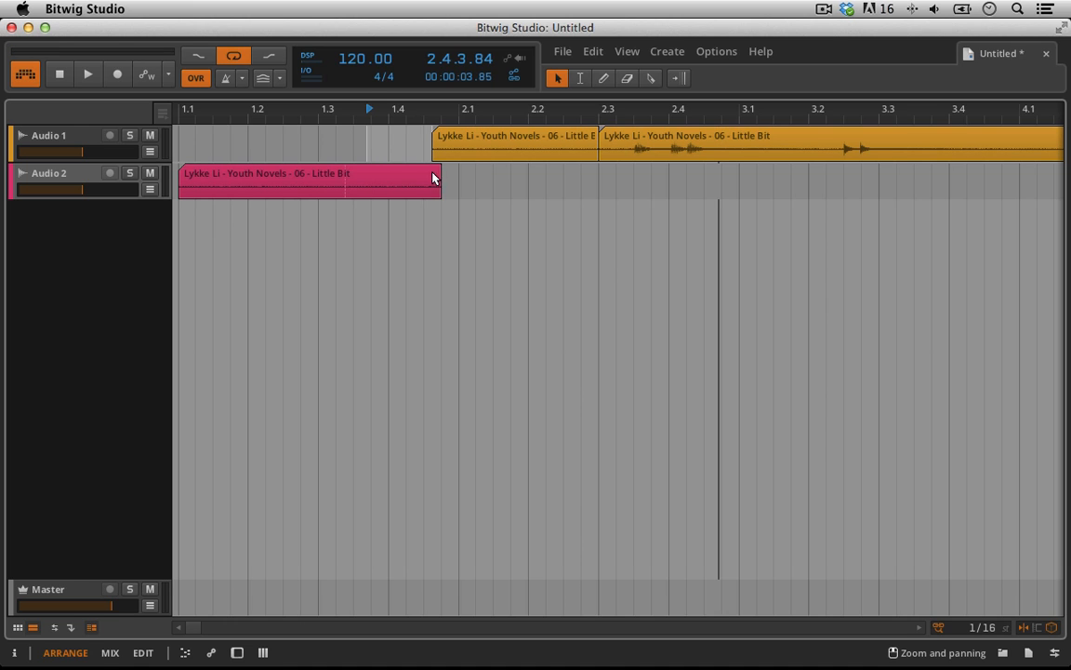
pyautogui.moveTo(425, 106); pyautogui.dragTo(452, 134)
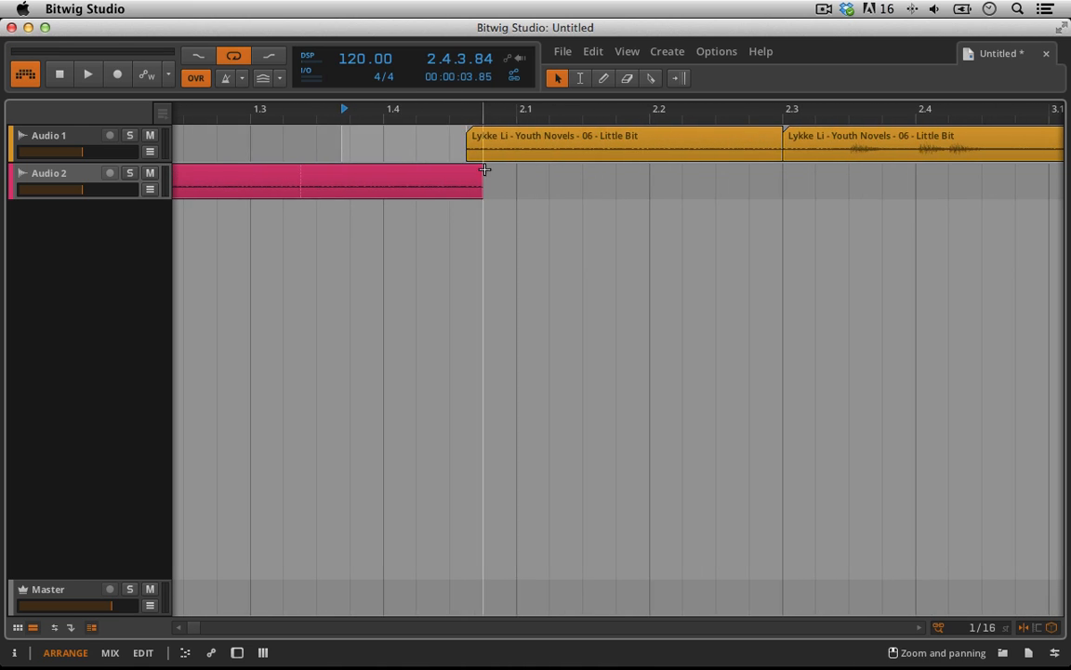
pyautogui.click(478, 171)
pyautogui.moveTo(389, 170); pyautogui.dragTo(449, 110)
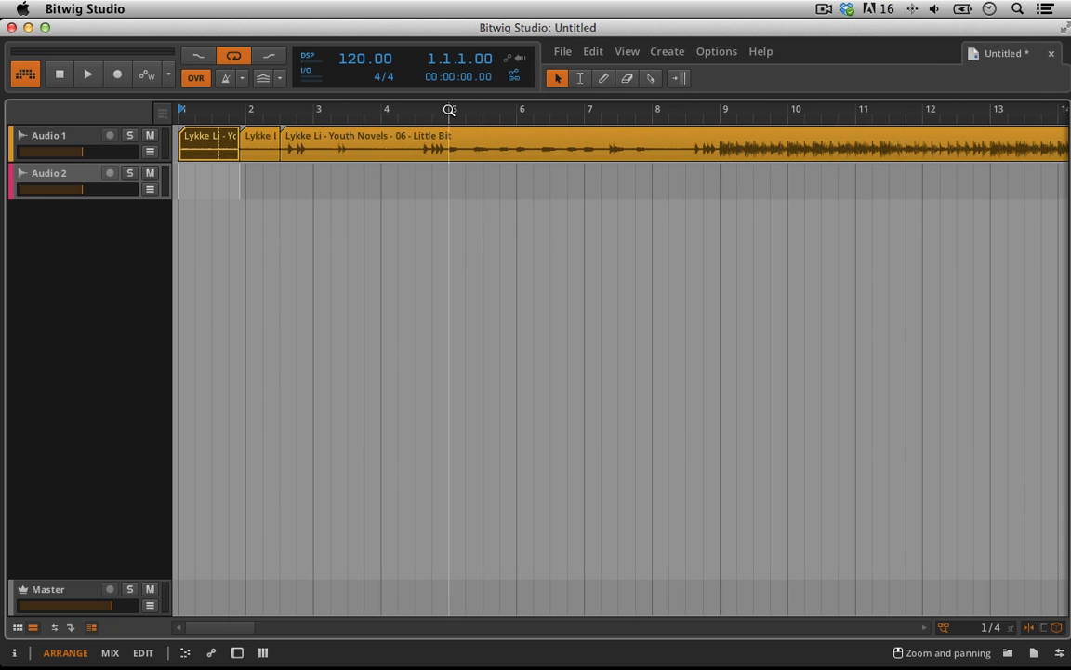
# Turn on the metronome and play the song from bar 1 to check its timing against the click.
pyautogui.click(93, 78)
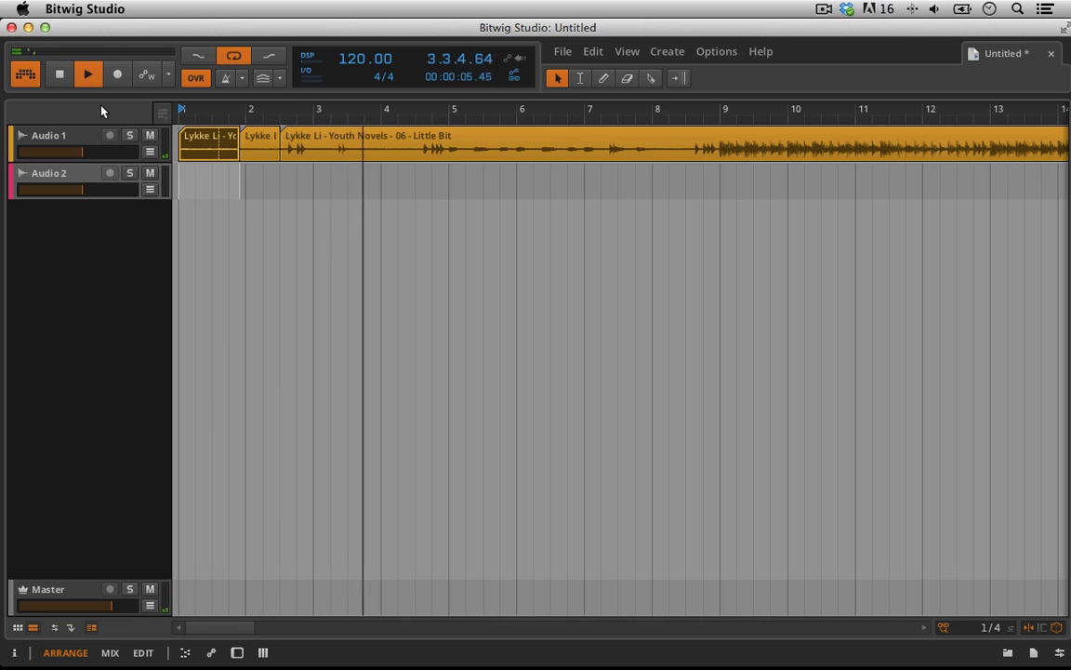
pyautogui.click(225, 77)
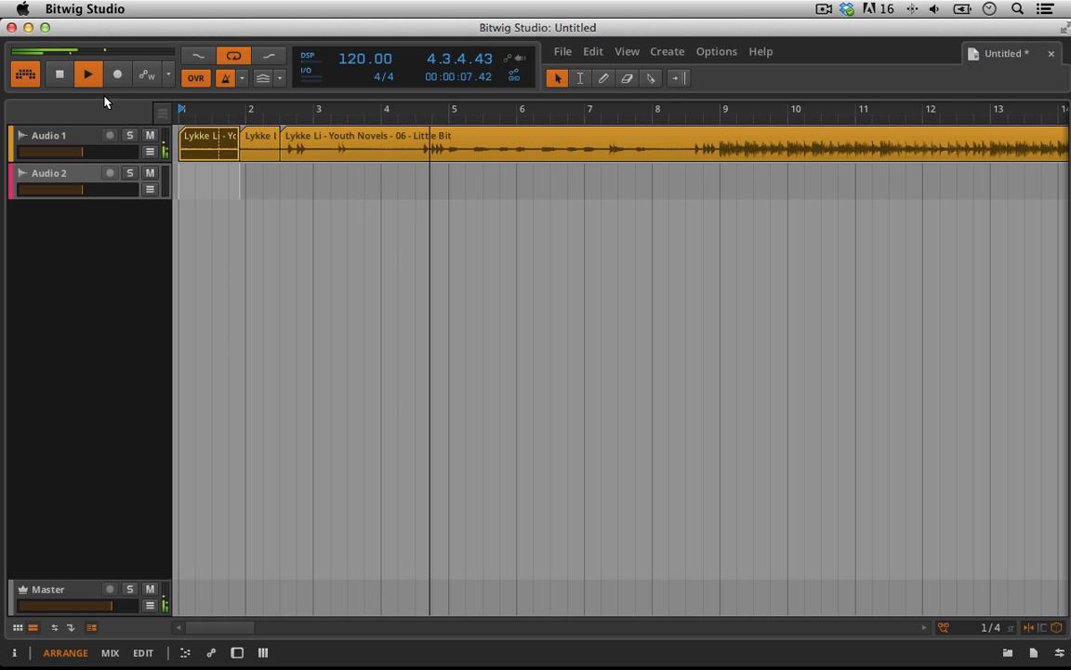
pyautogui.click(64, 80)
pyautogui.click(85, 82)
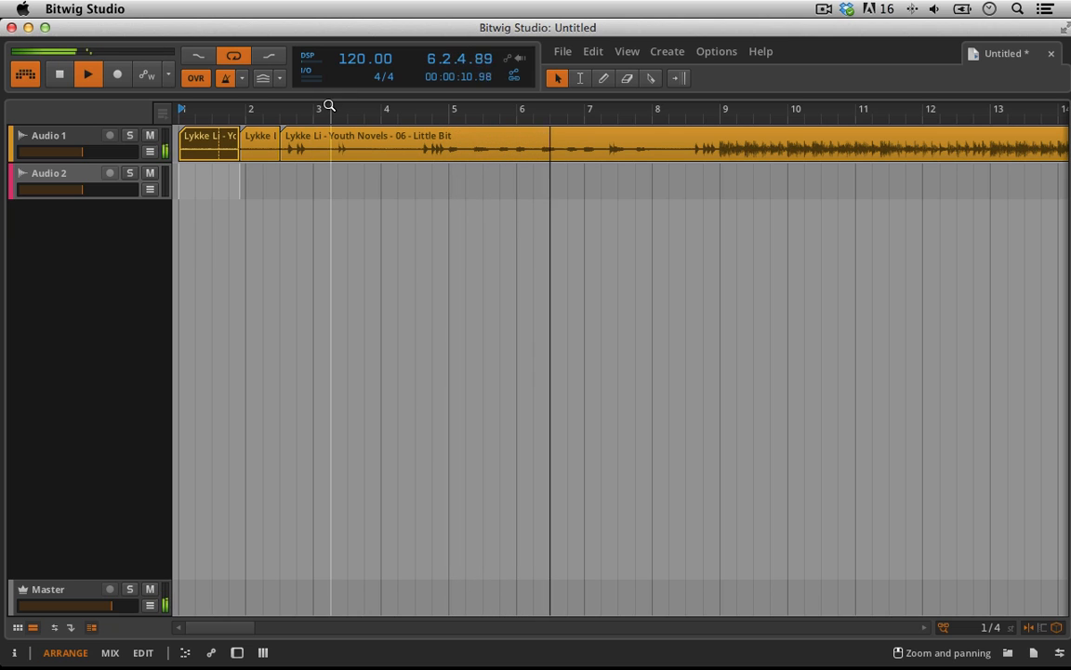
# Turn off the arranger loop and delete the empty Audio 2 track.
pyautogui.click(233, 56)
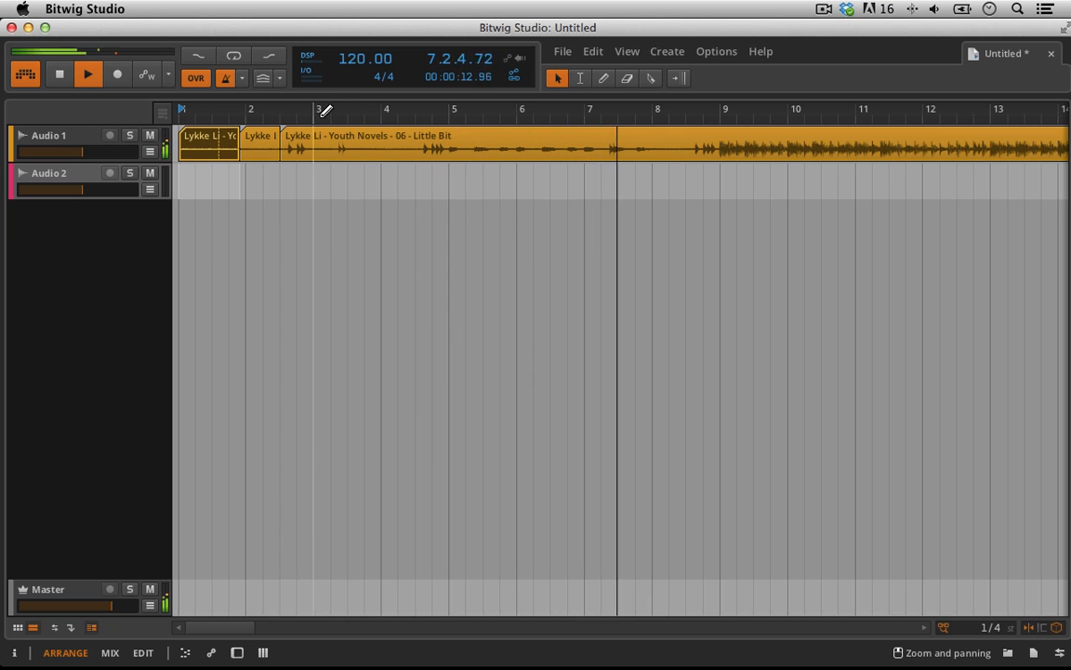
pyautogui.click(56, 179)
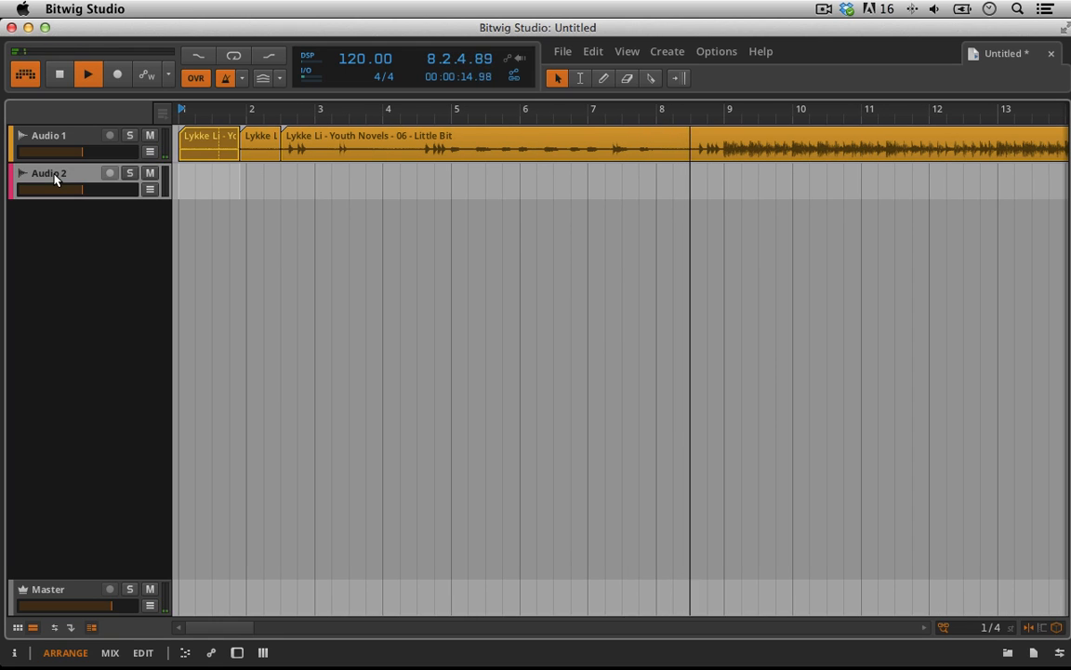
pyautogui.press('Delete')
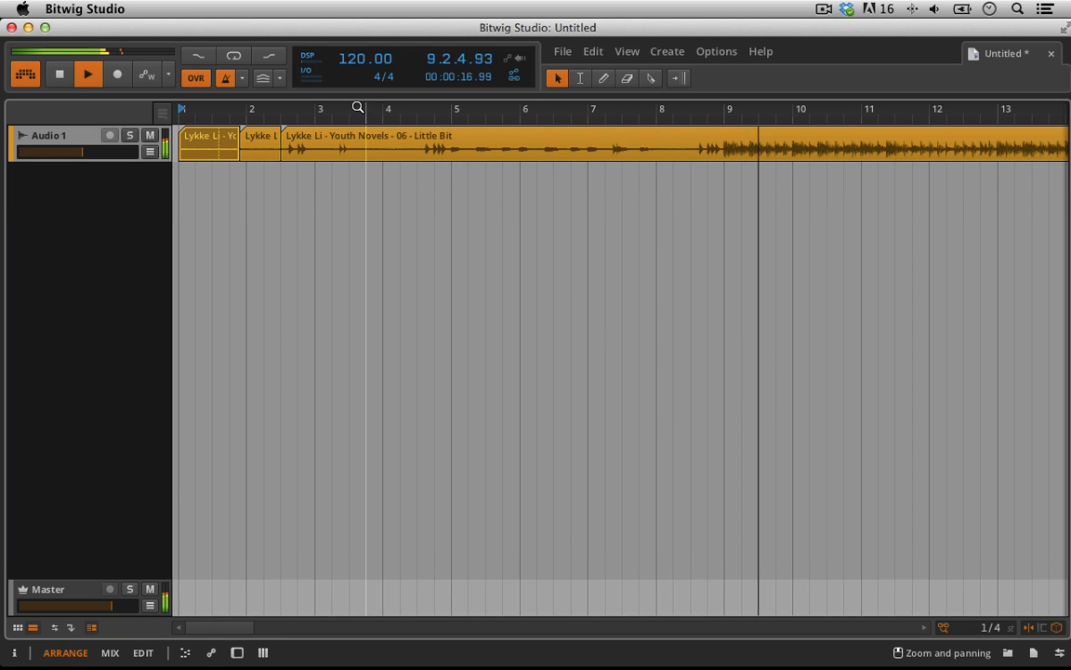
# Stop playback and show the whole song from start to end in the arranger timeline.
pyautogui.moveTo(349, 107); pyautogui.dragTo(349, 162)
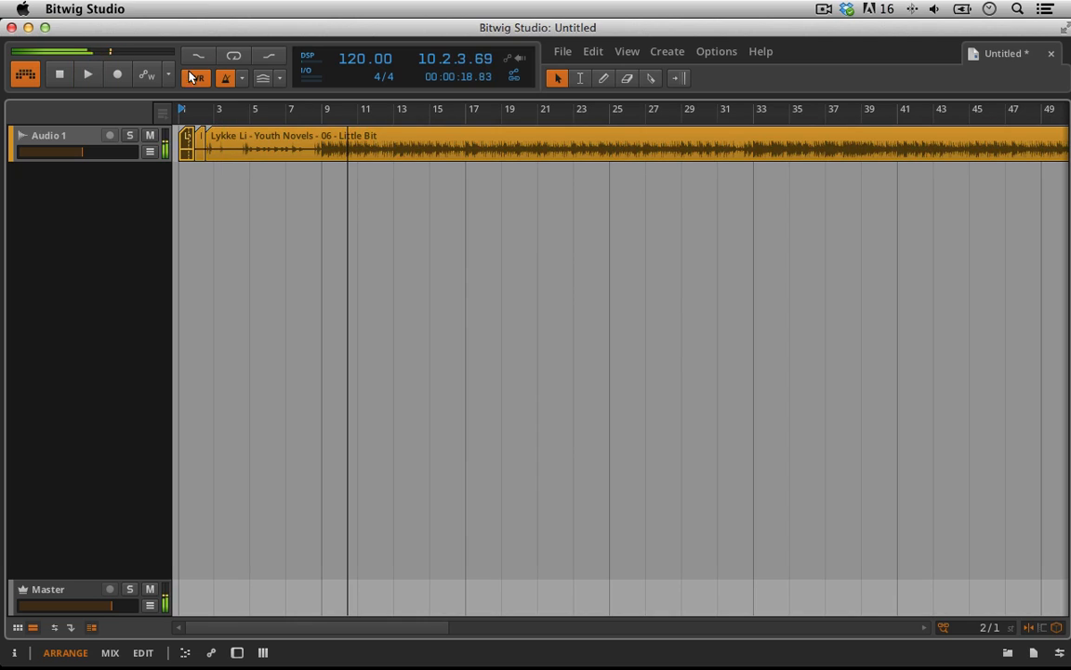
pyautogui.click(60, 75)
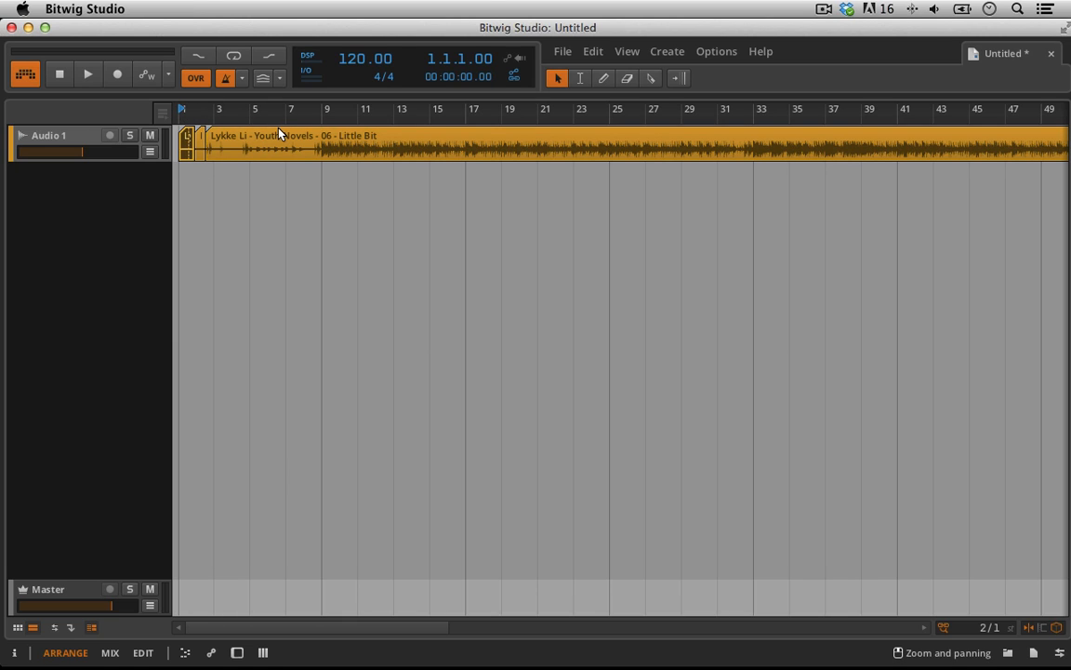
pyautogui.moveTo(263, 111); pyautogui.dragTo(263, 82)
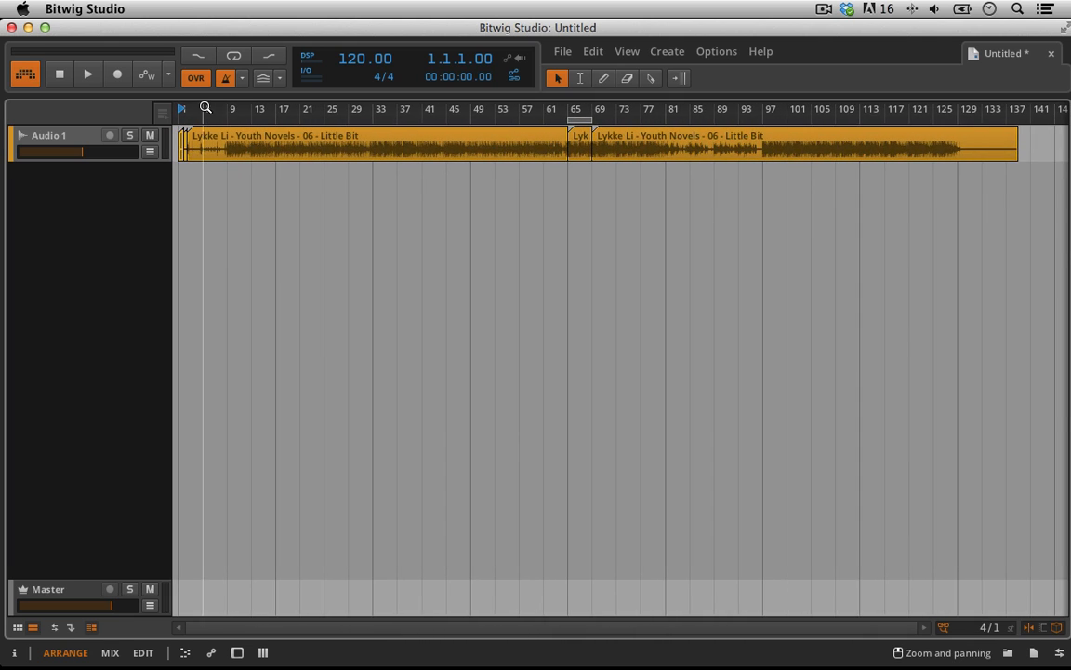
# Consolidate all the clips on Audio 1 into a single clip and open it in the detail editor.
pyautogui.moveTo(206, 109); pyautogui.dragTo(275, 112)
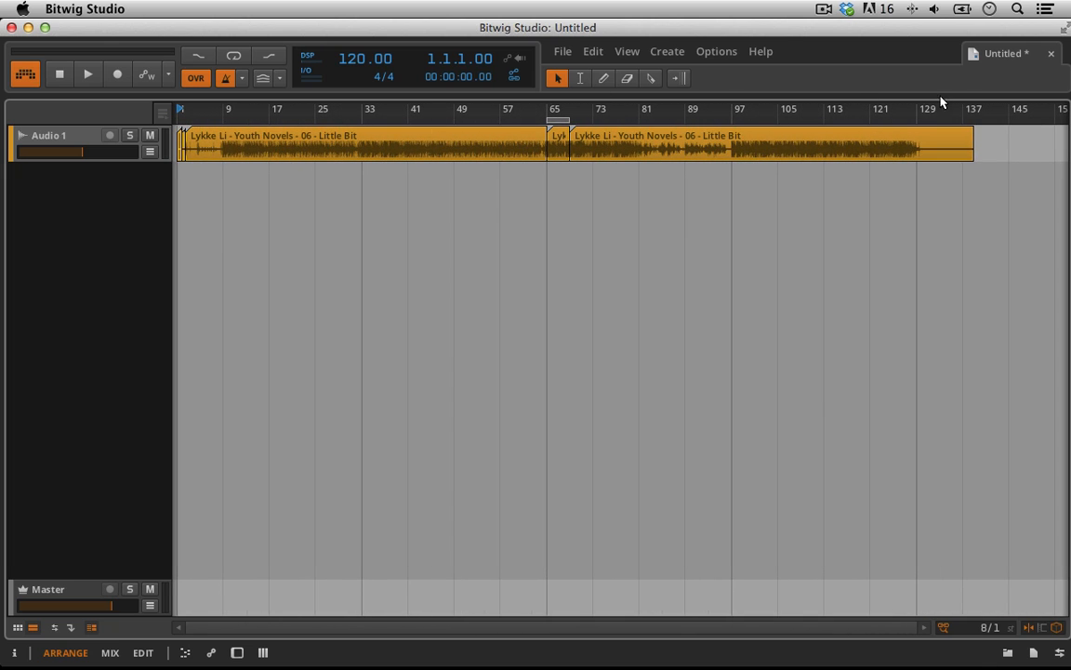
pyautogui.press('super+a')
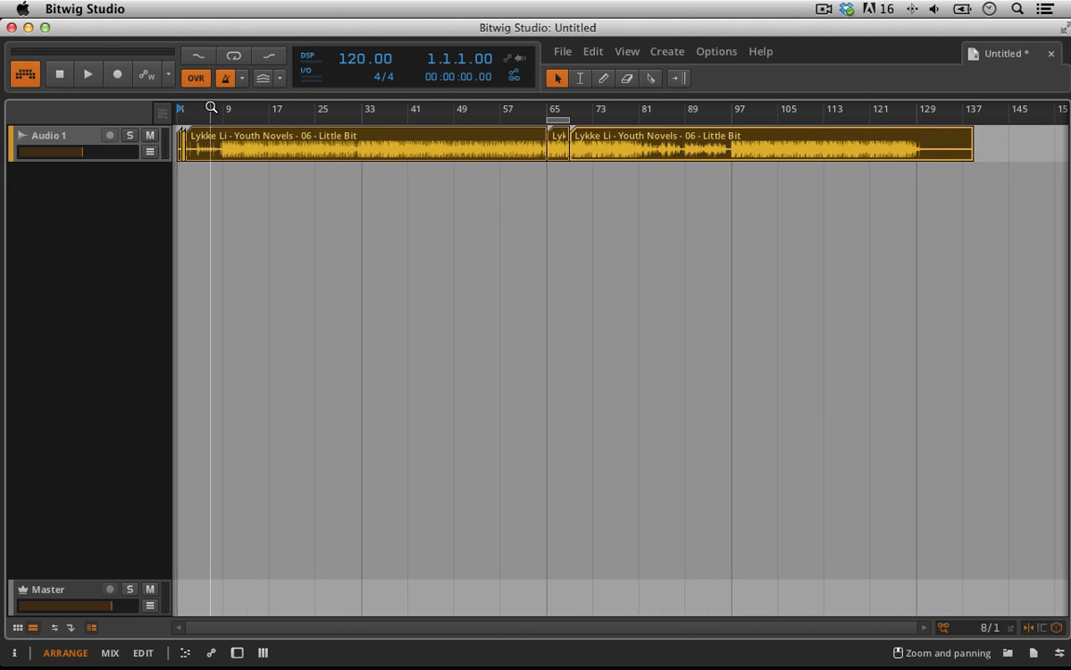
pyautogui.moveTo(210, 107); pyautogui.dragTo(211, 135)
pyautogui.rightClick(275, 150)
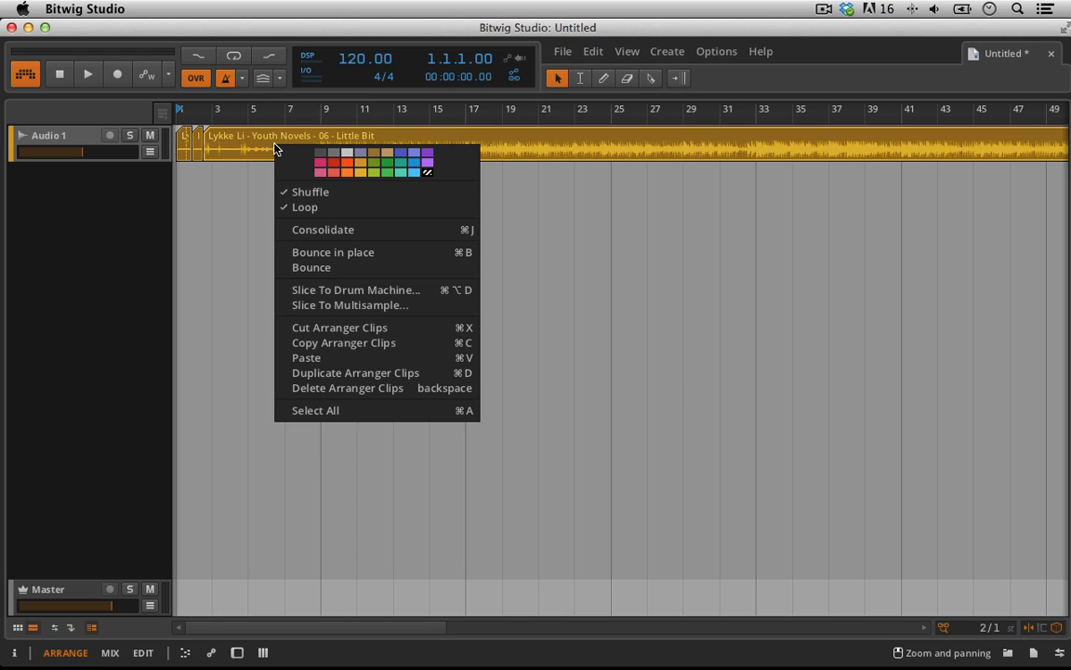
pyautogui.click(346, 229)
pyautogui.moveTo(251, 109); pyautogui.dragTo(251, 87)
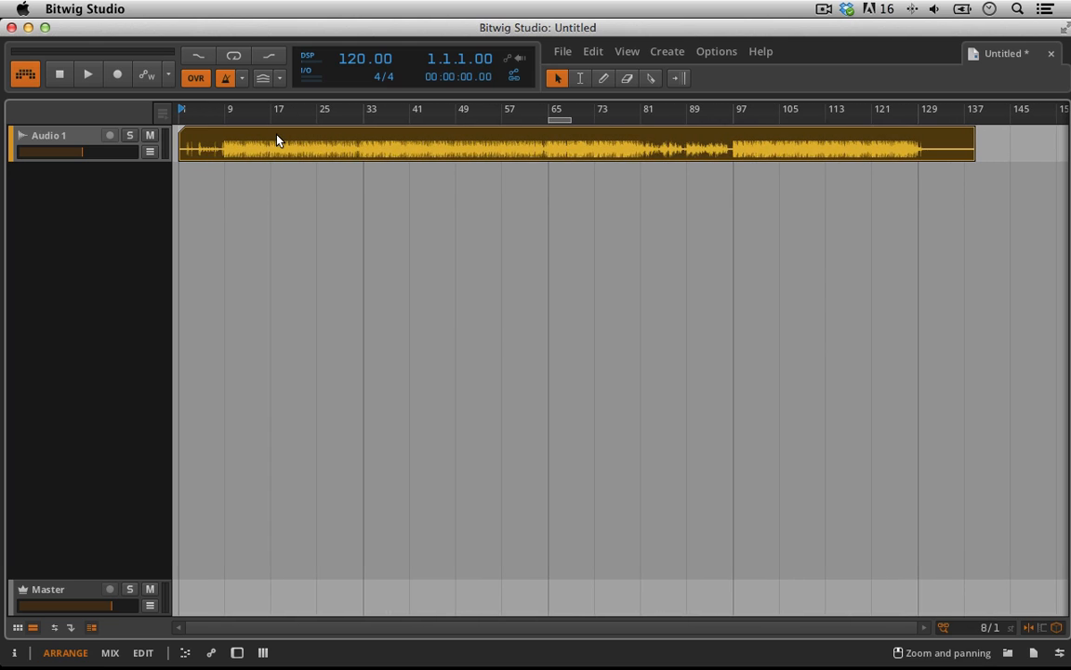
pyautogui.doubleClick(277, 137)
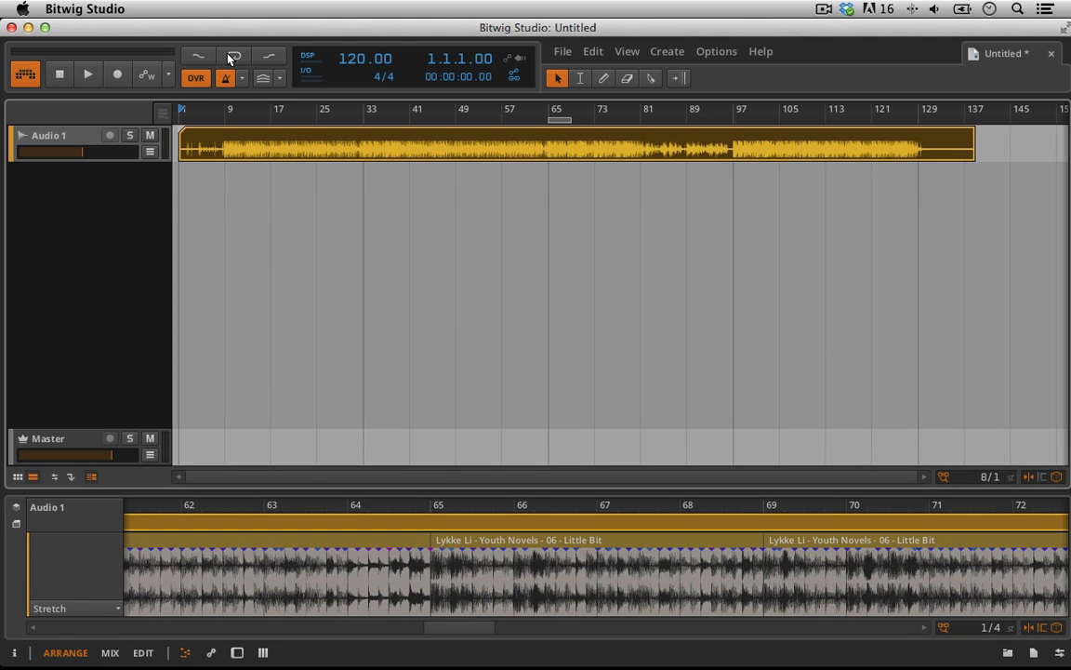
# Play the consolidated song from bar 1 without the metronome and raise the project tempo to 160 BPM.
pyautogui.click(90, 76)
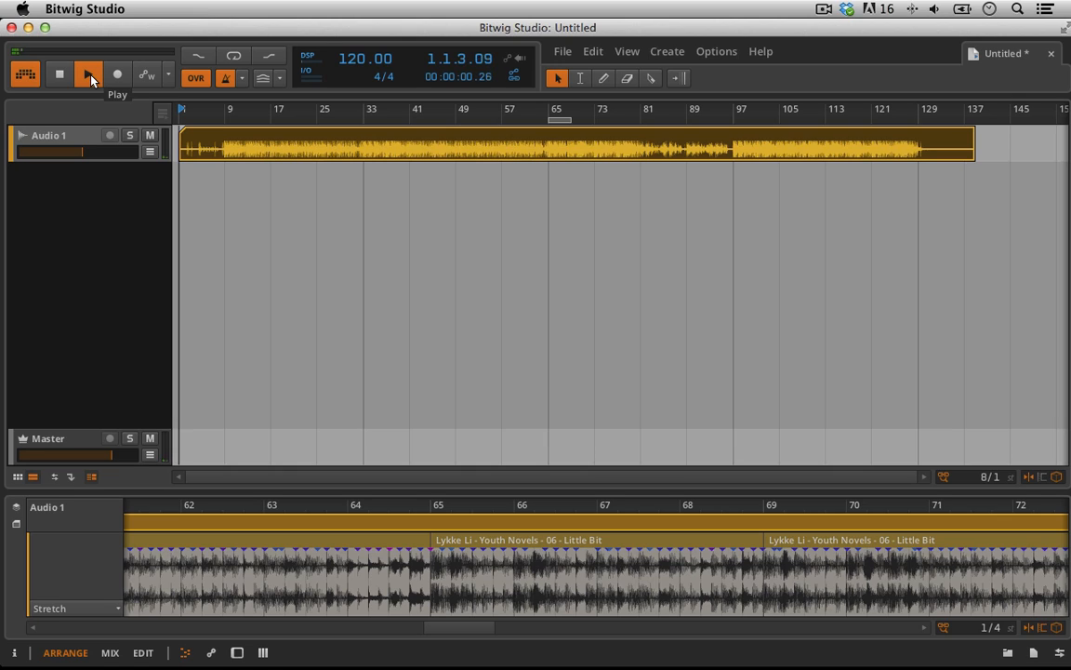
pyautogui.click(227, 83)
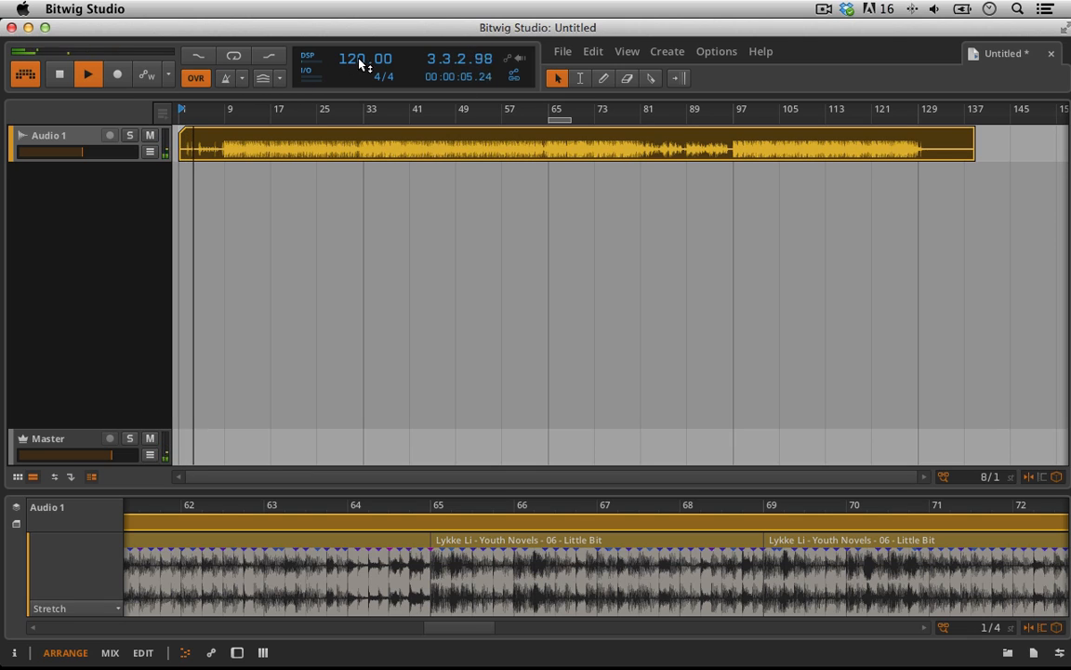
pyautogui.moveTo(359, 63); pyautogui.dragTo(361, 27)
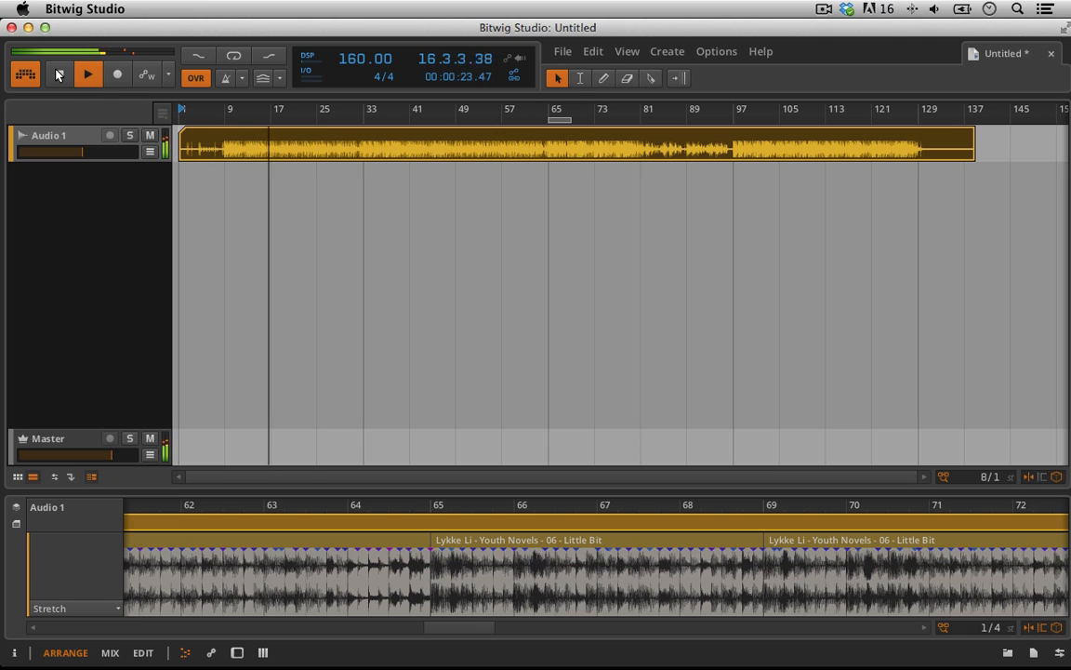
# Check the playing song's timing against the metronome with its tick options shown, and finish with the metronome off and playback stopped.
pyautogui.click(230, 80)
pyautogui.click(243, 81)
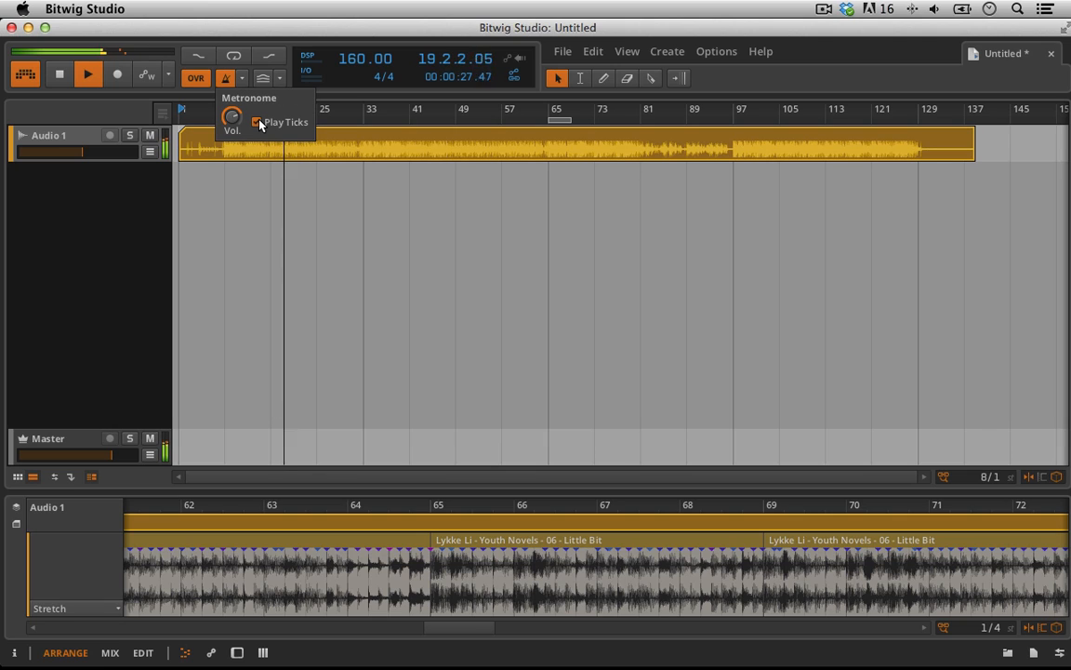
pyautogui.click(260, 123)
pyautogui.moveTo(232, 118)
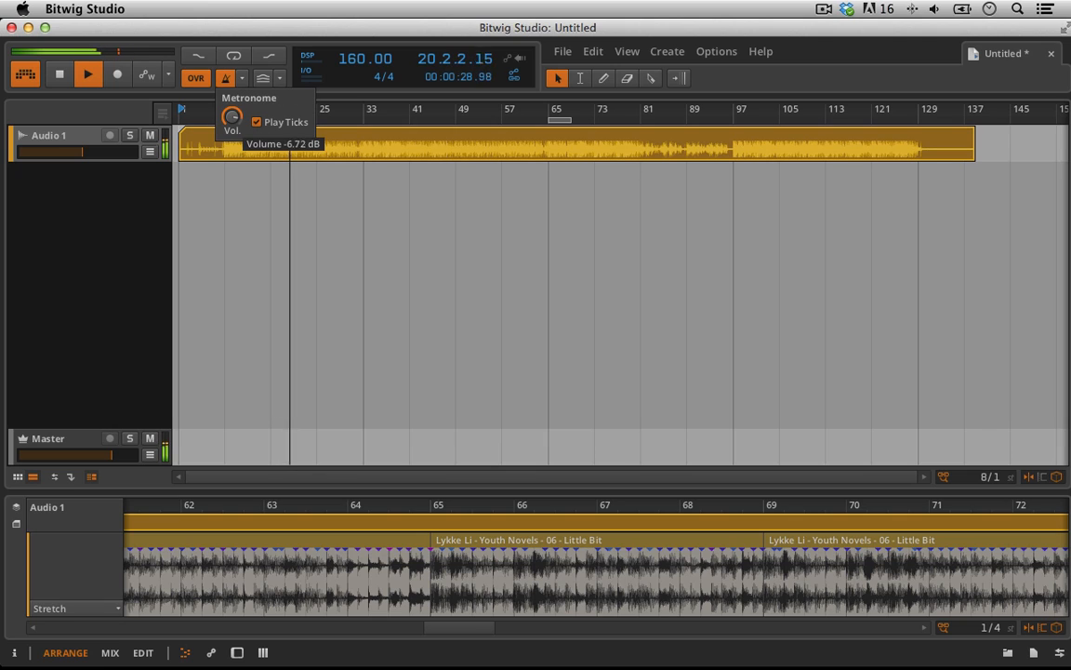
pyautogui.click(257, 122)
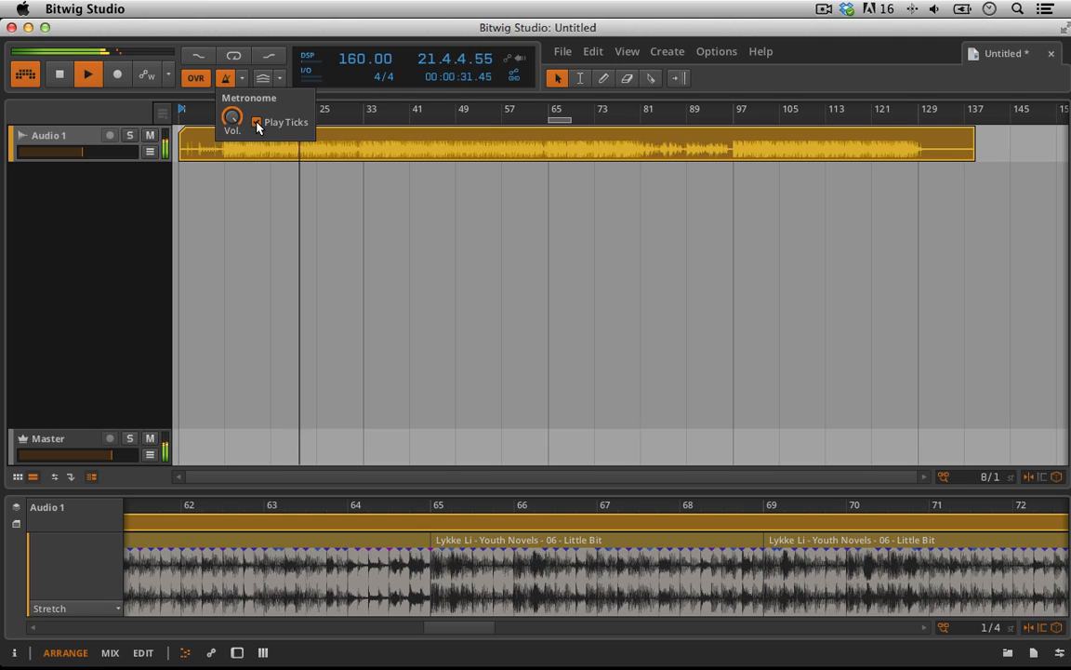
pyautogui.click(226, 77)
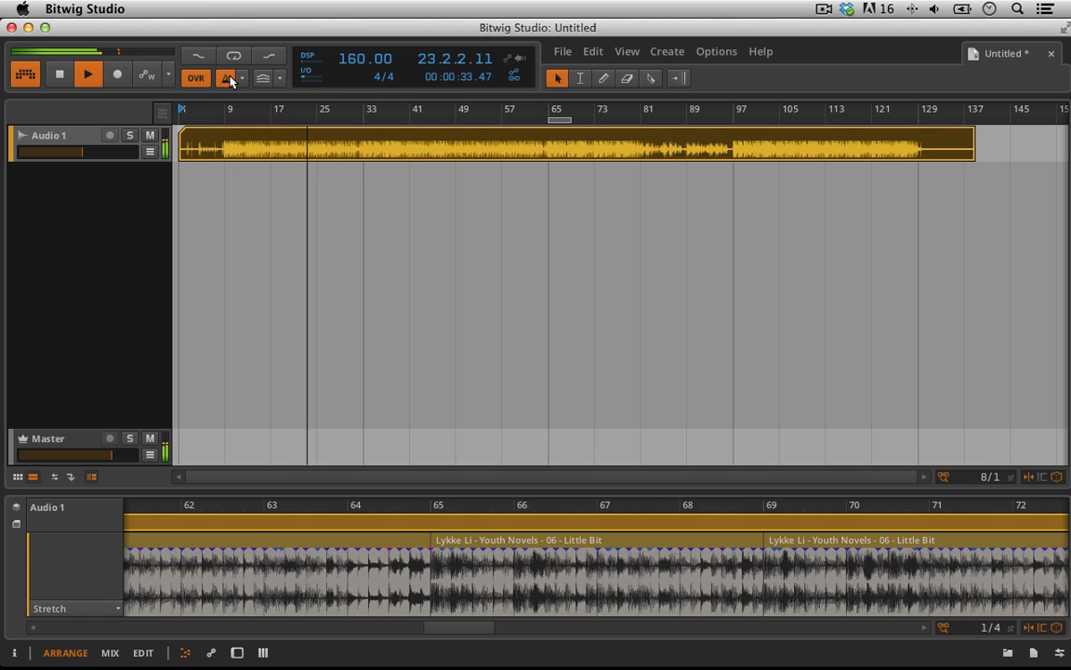
pyautogui.press('space')
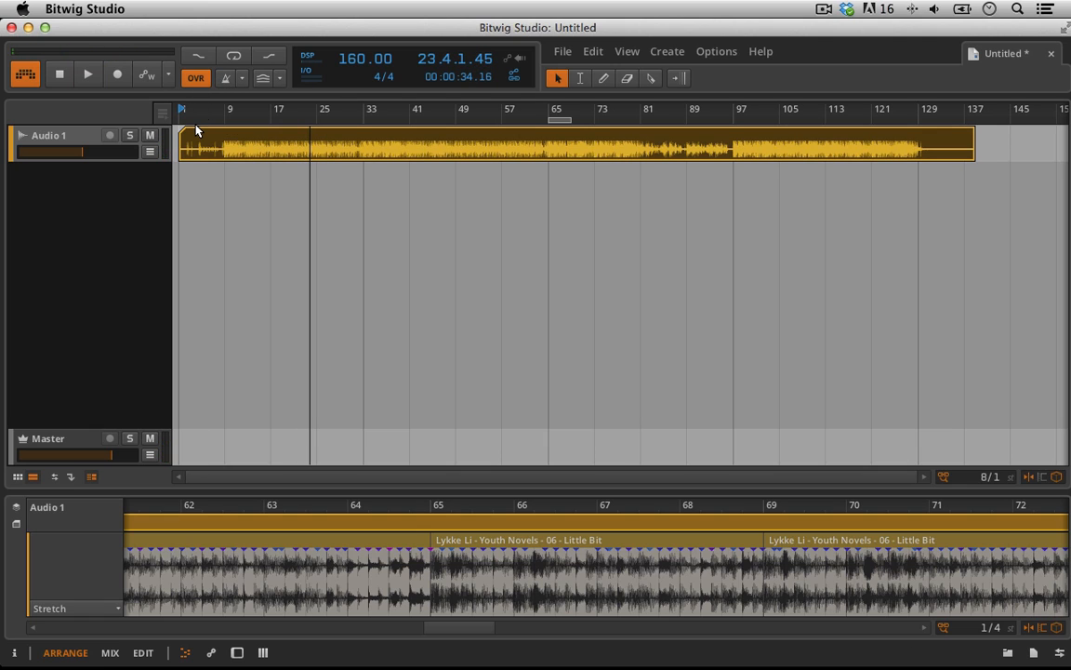